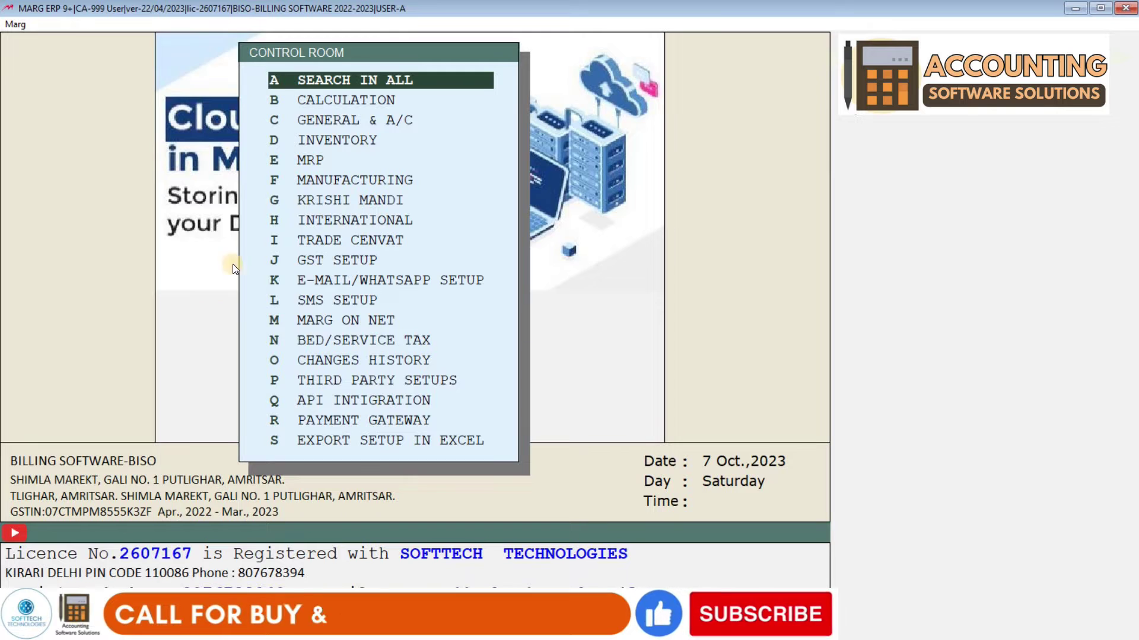
Search all control room settings for SALESMAN, looking anywhere in the options.
click(367, 79)
text(S)
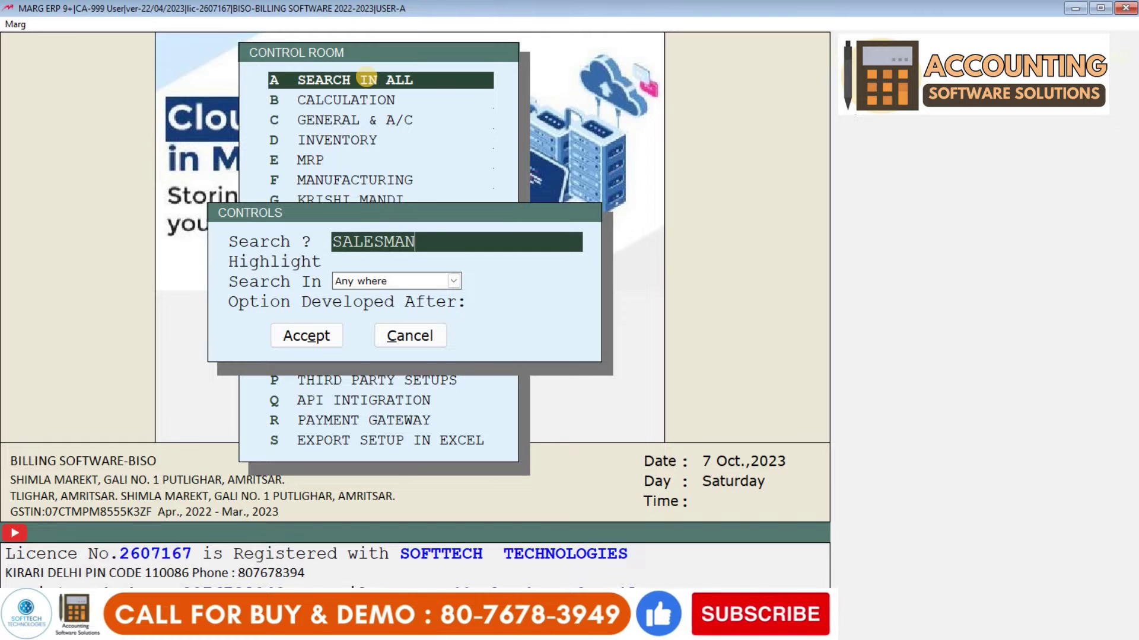
text(ALESMAN)
key(Return)
key(Return)
key(Return)
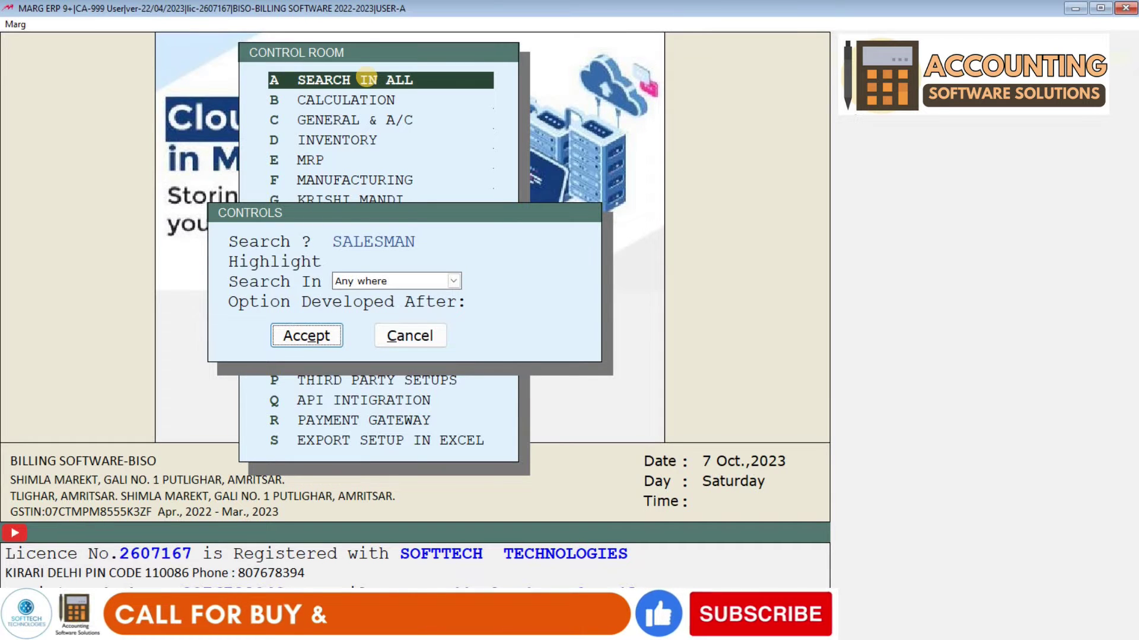
key(Return)
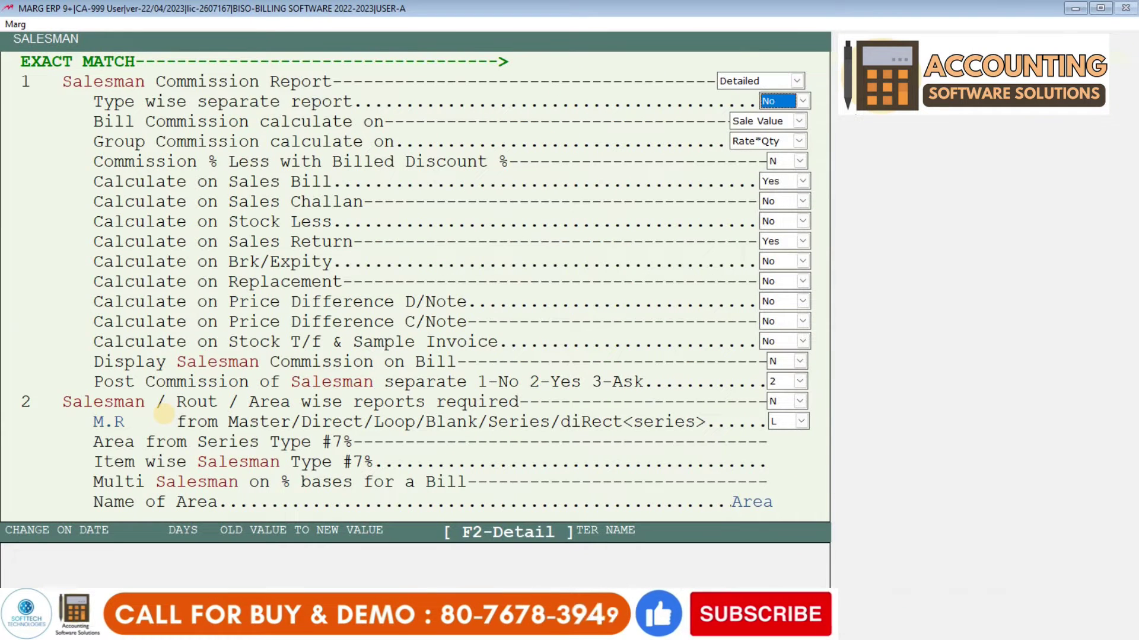
Set the "Salesman / Rout / Area wise reports required" option to Y.
key(Return)
key(Return)
key(Return)
key(Return)
key(Return)
key(Return)
key(Return)
key(Return)
key(Return)
key(Return)
key(Return)
key(Return)
key(Return)
key(Return)
key(Return)
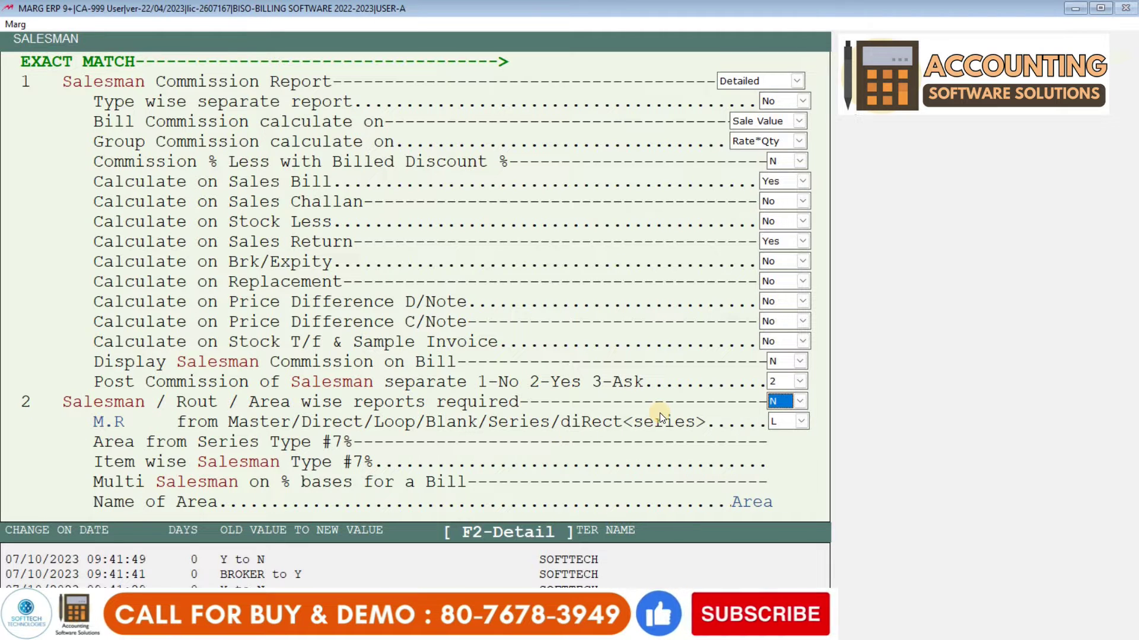
key(y)
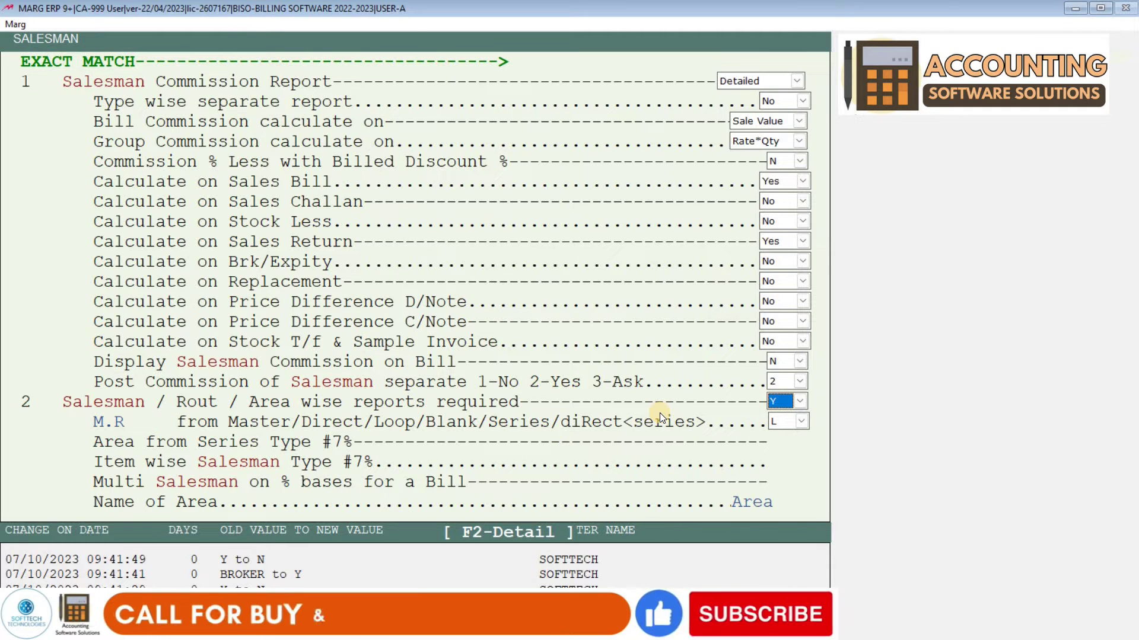
key(Return)
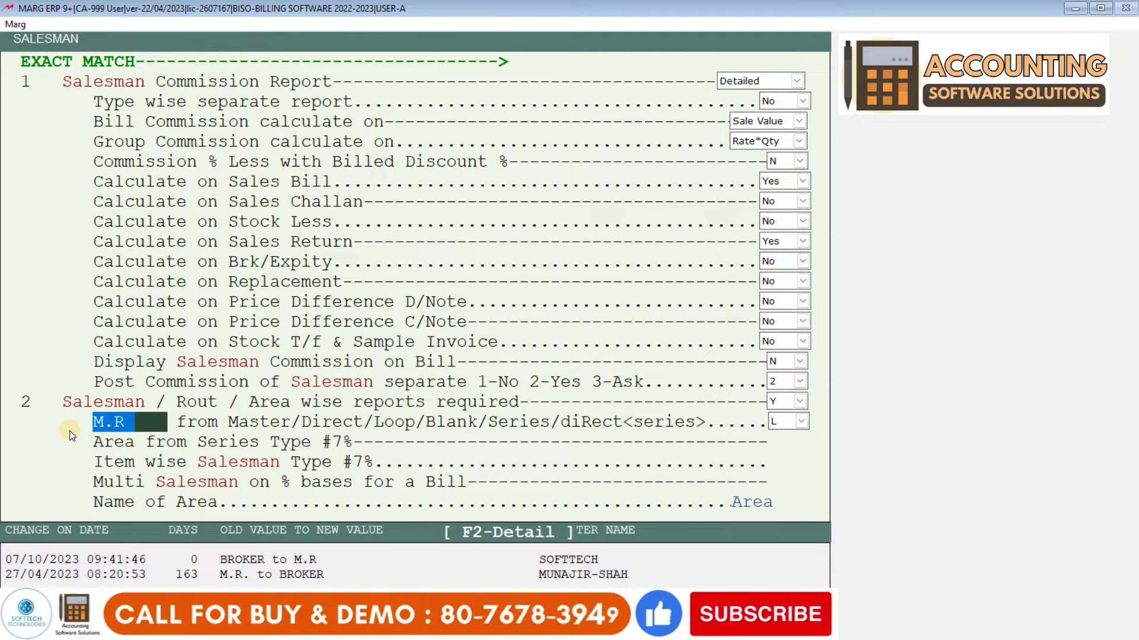
Rename the M.R label under the salesman reports option as S.MAN.
key(BackSpace)
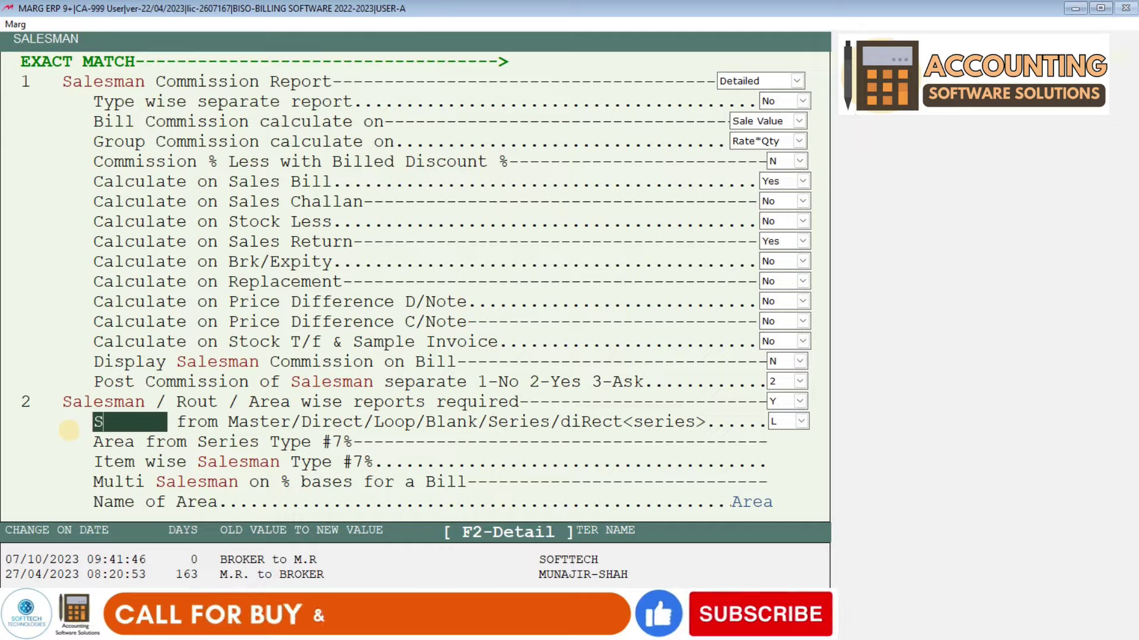
text(S.MAN)
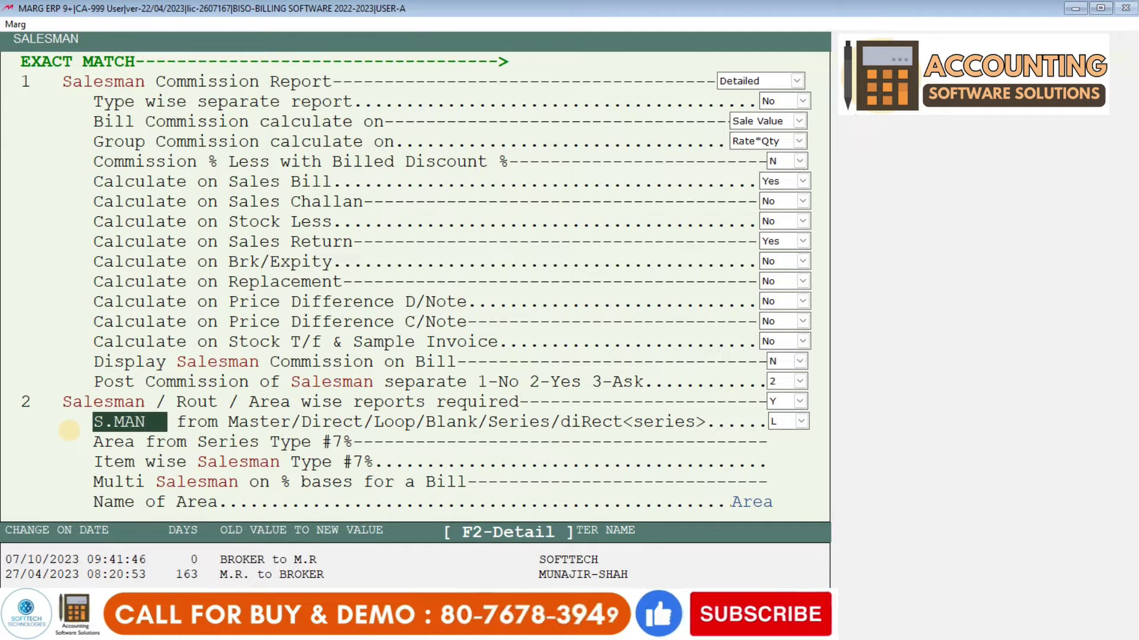
key(Return)
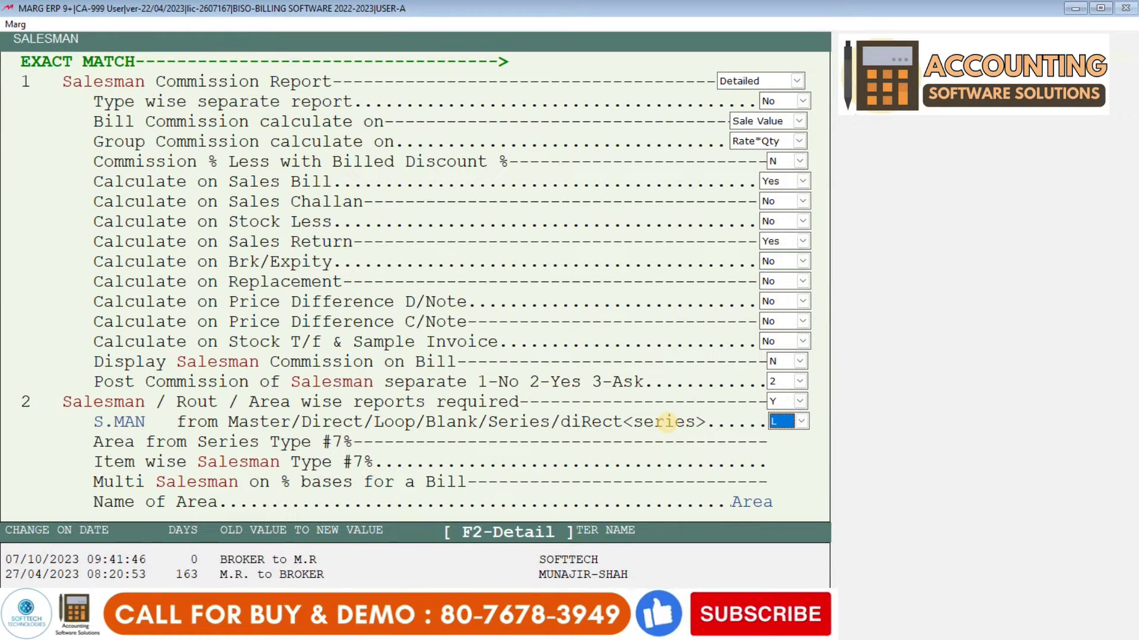
Keep the S.MAN source as L, set Item wise Salesman Type to #7%, and leave the salesman settings.
key(Return)
key(Return)
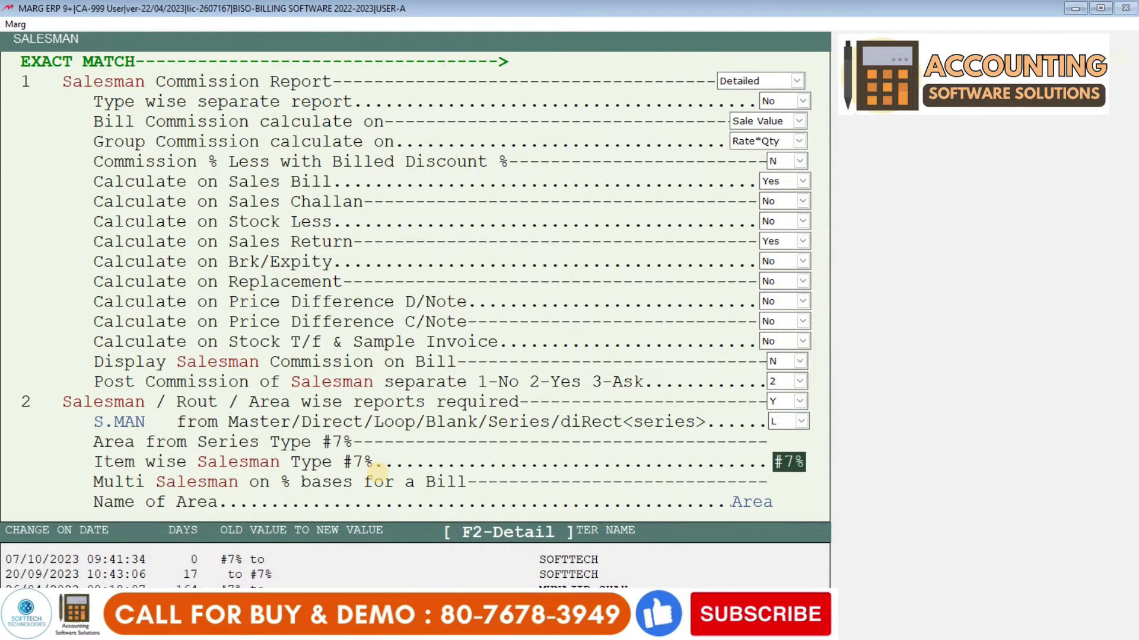
key(Return)
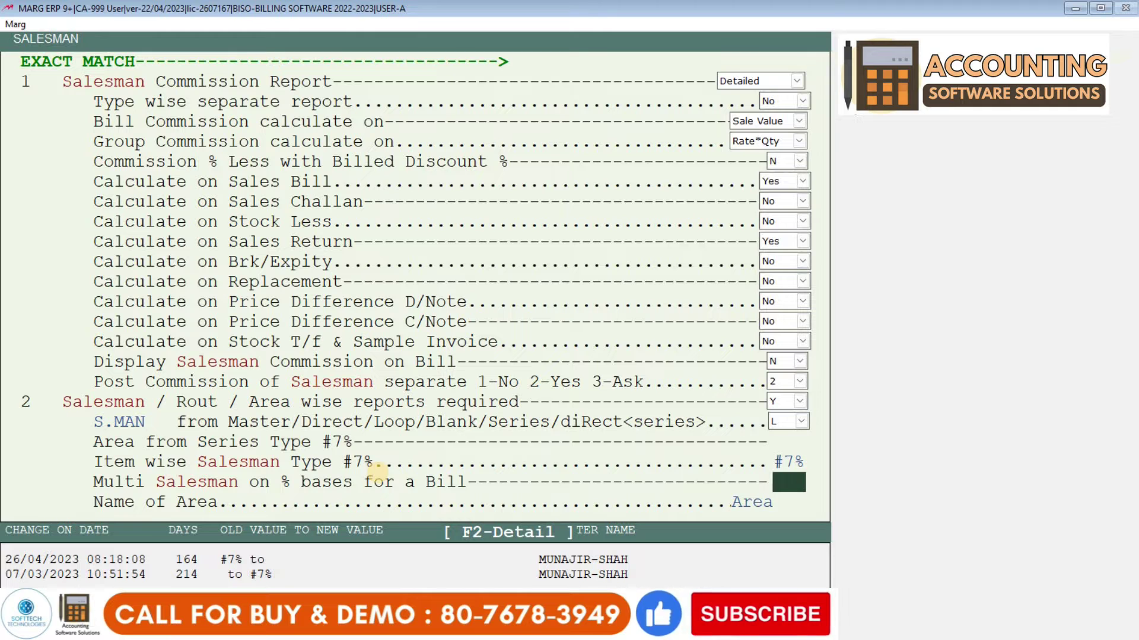
key(Escape)
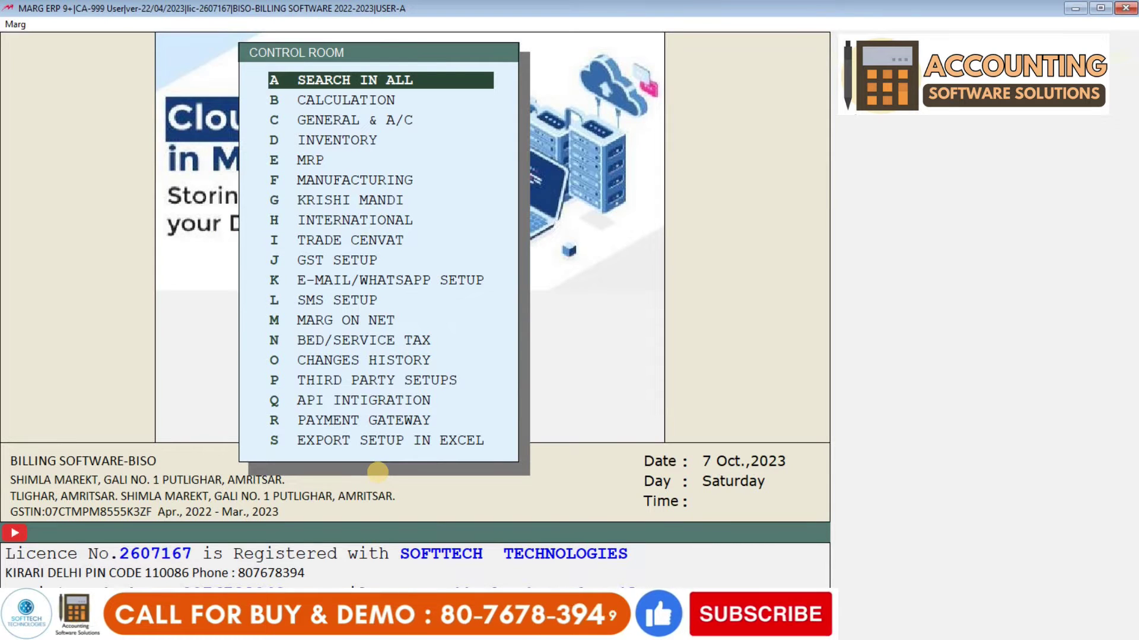
Search all control room settings for ITEM REMARK.
key(Return)
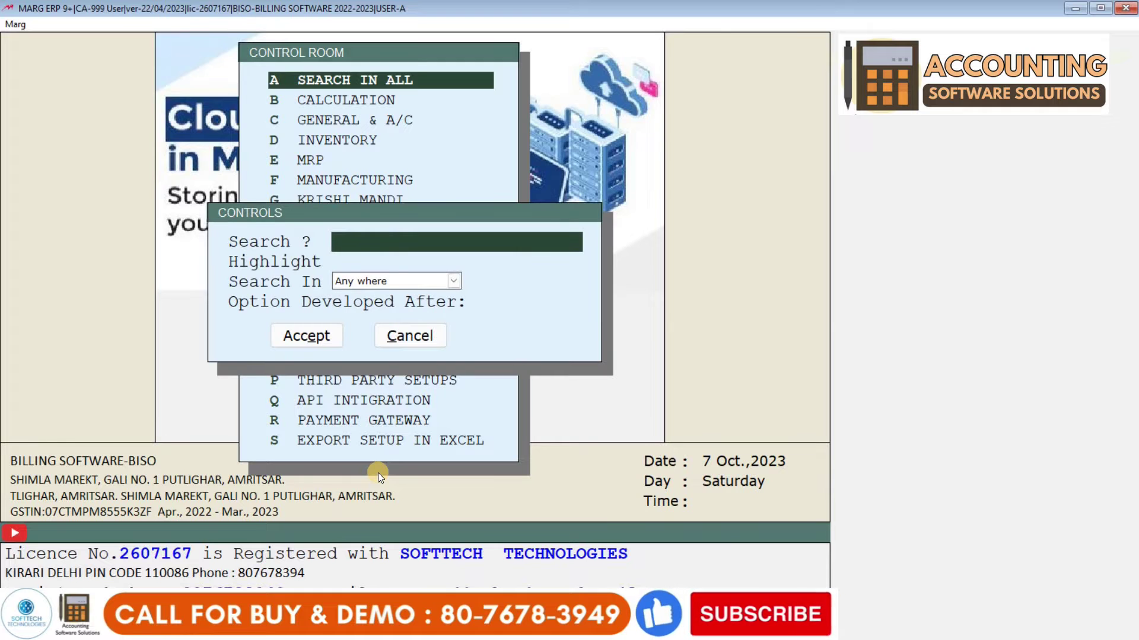
text(ITEM REMARK)
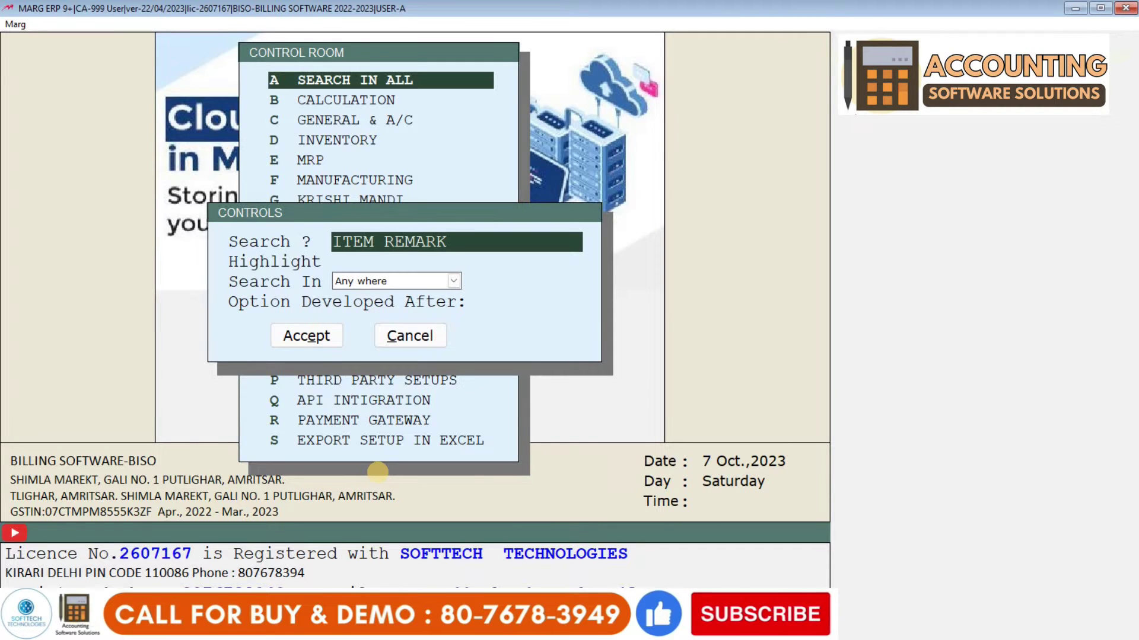
key(Return)
key(Return)
key(Return)
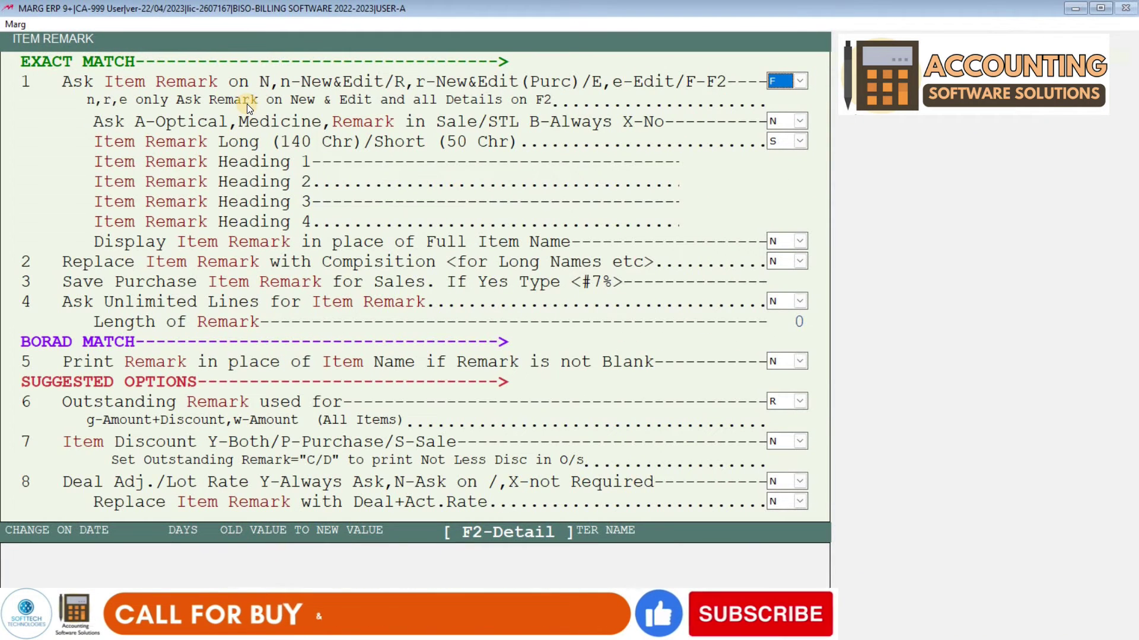
Set the Ask Item Remark option to lowercase n and leave the item remark settings.
key(alt+Down)
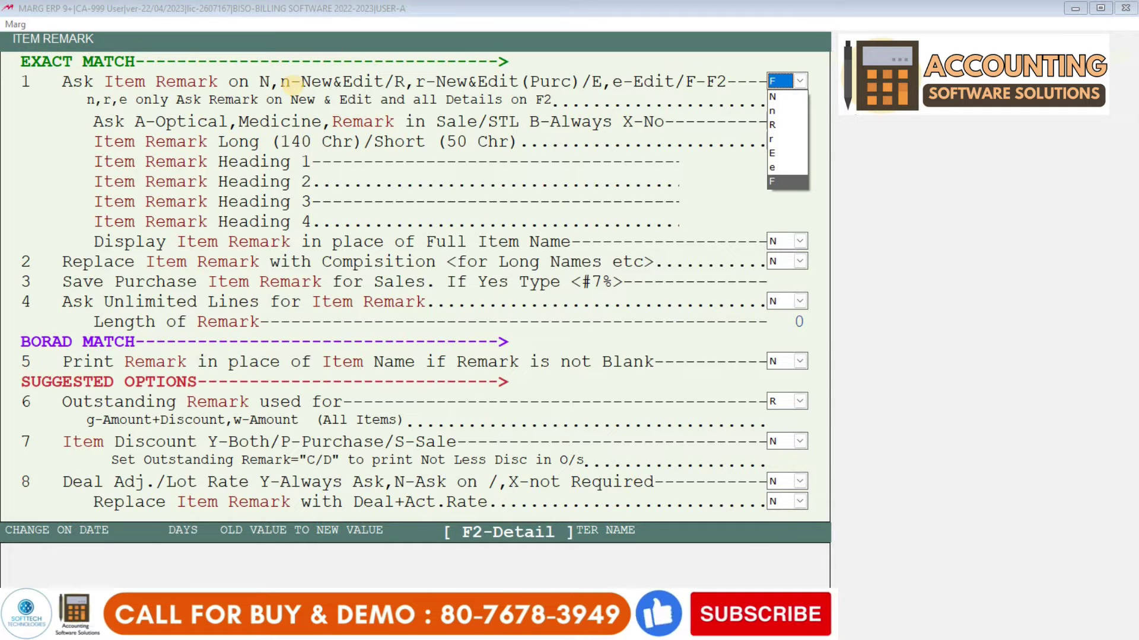
key(Up)
key(Up)
key(Up)
key(Up)
key(Up)
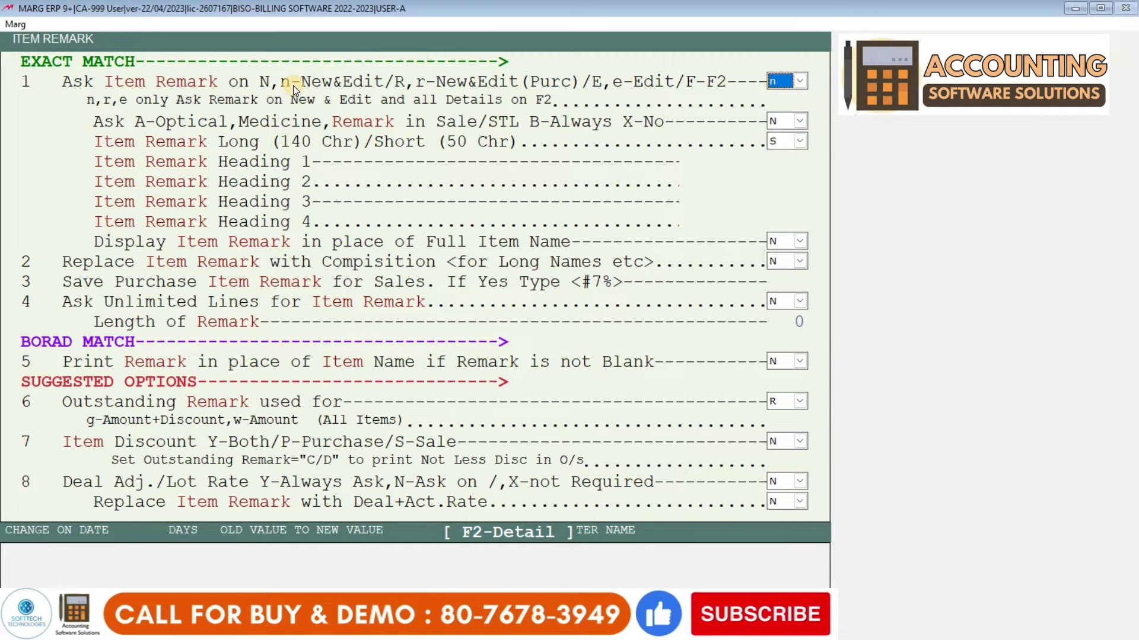
key(Up)
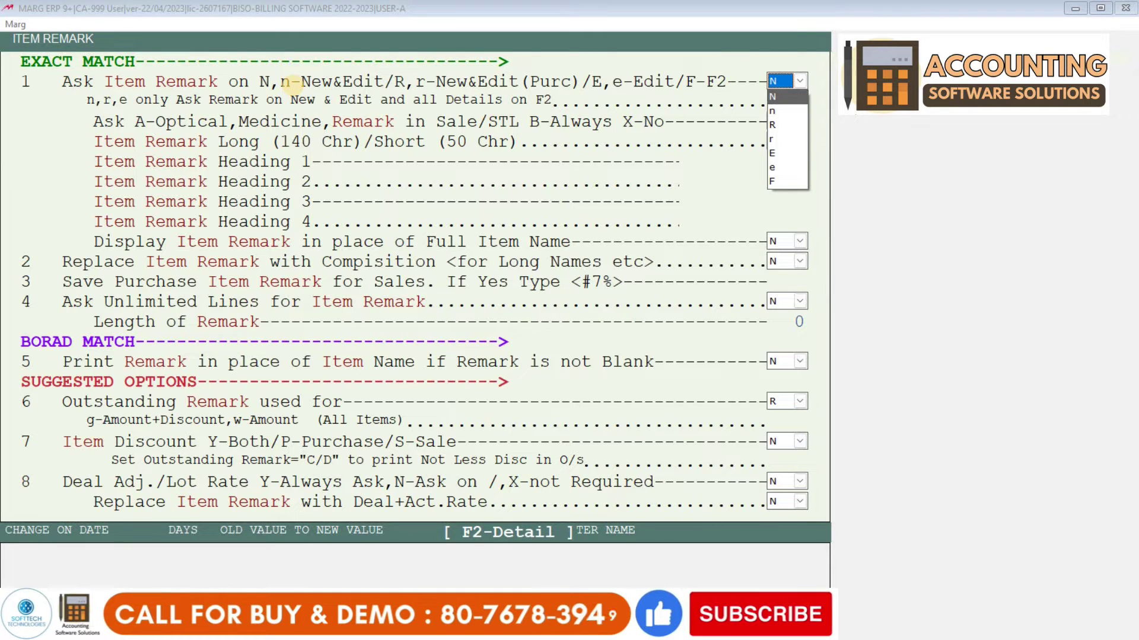
key(Down)
key(Return)
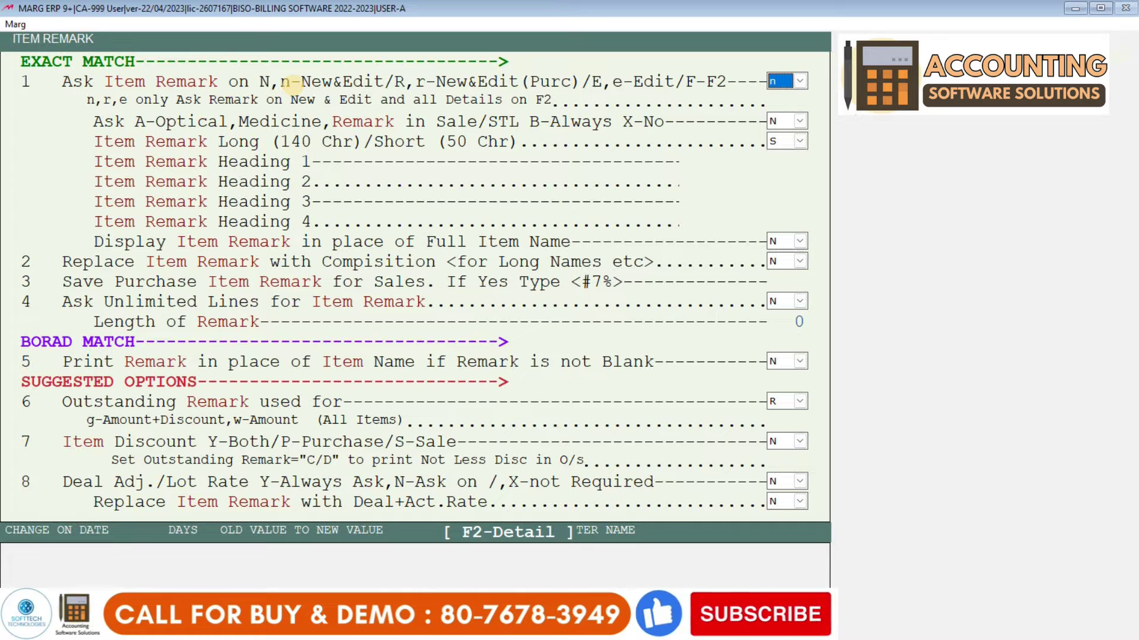
key(Return)
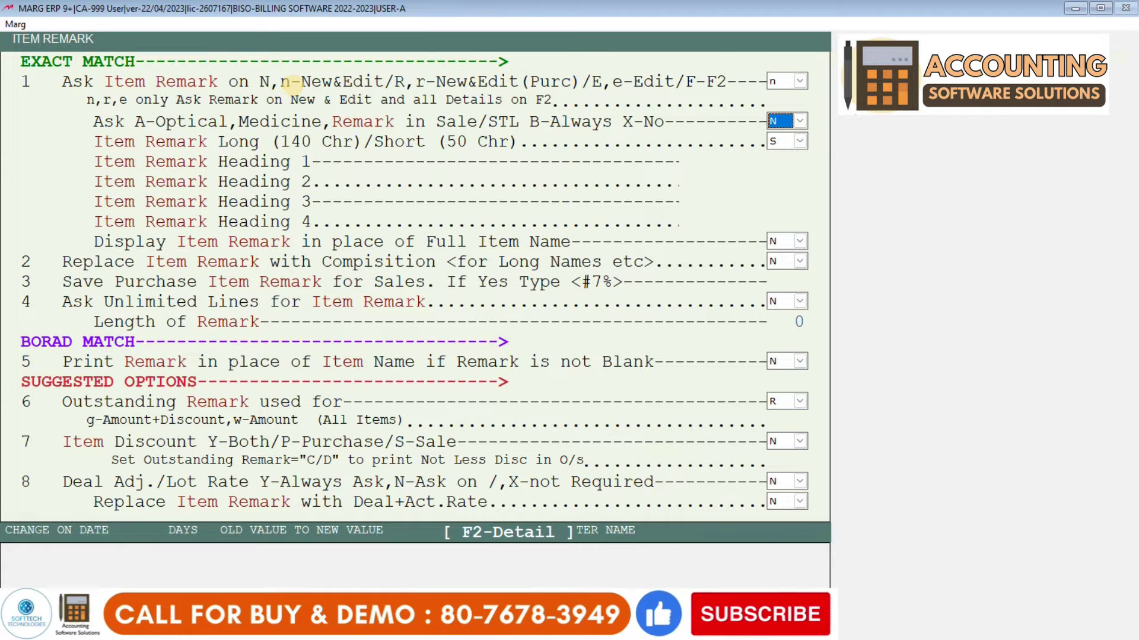
key(Escape)
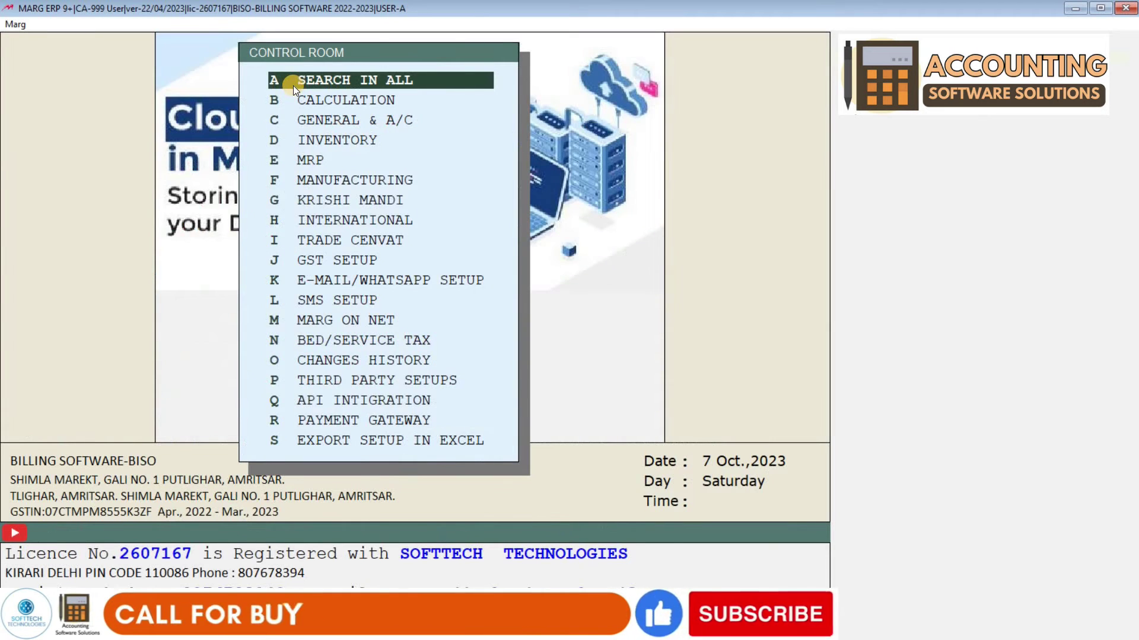
Exit the control room, acknowledge the discount alert, and agree to run file maintenance.
key(Escape)
key(Right)
key(Return)
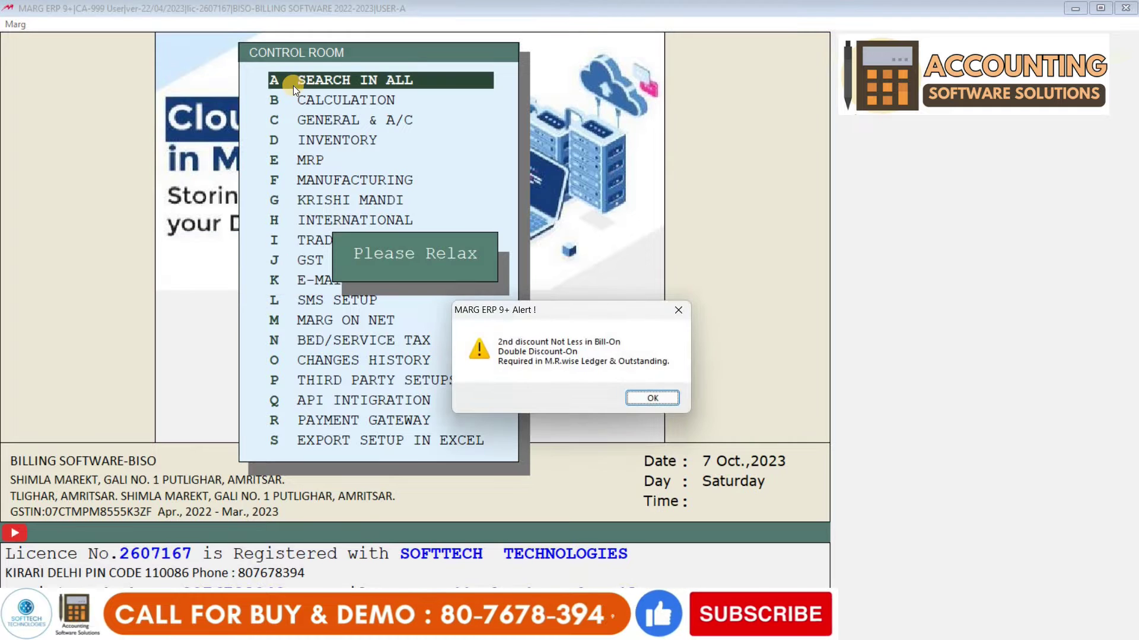
key(Return)
key(Left)
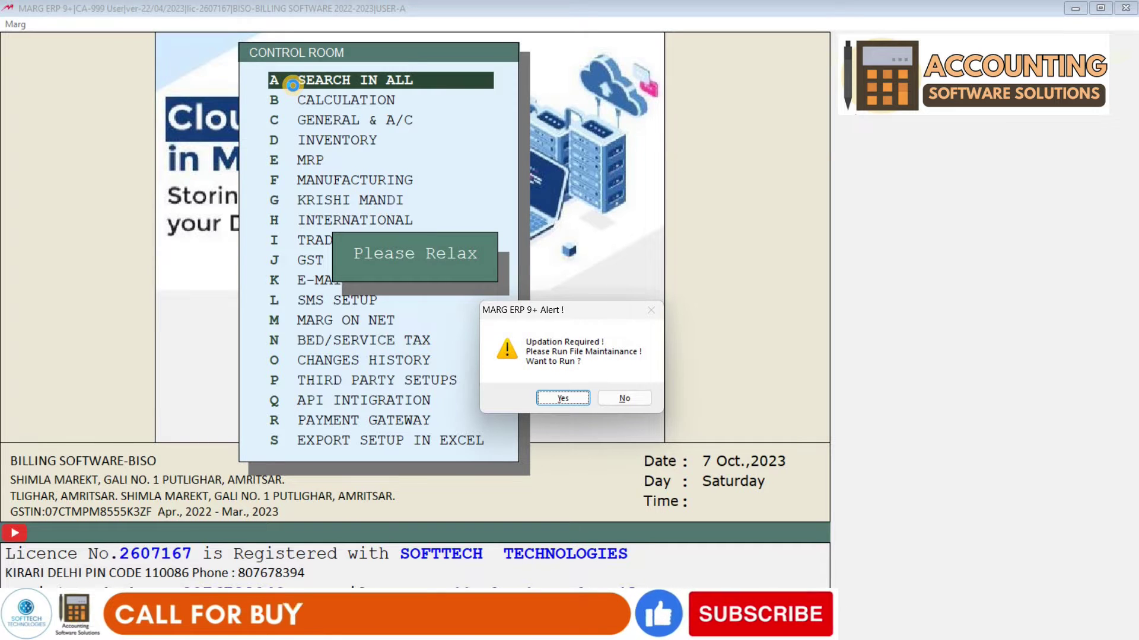
key(Return)
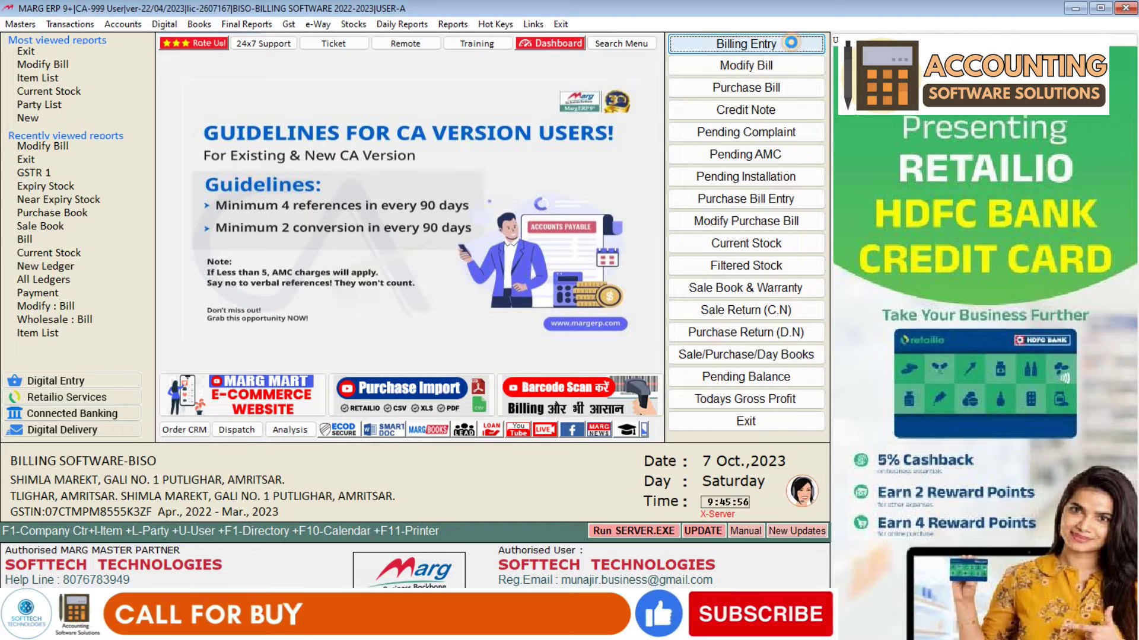
Start a new sale bill for the CASH party, leaving the header's salesman field blank.
click(791, 41)
key(Return)
key(Return)
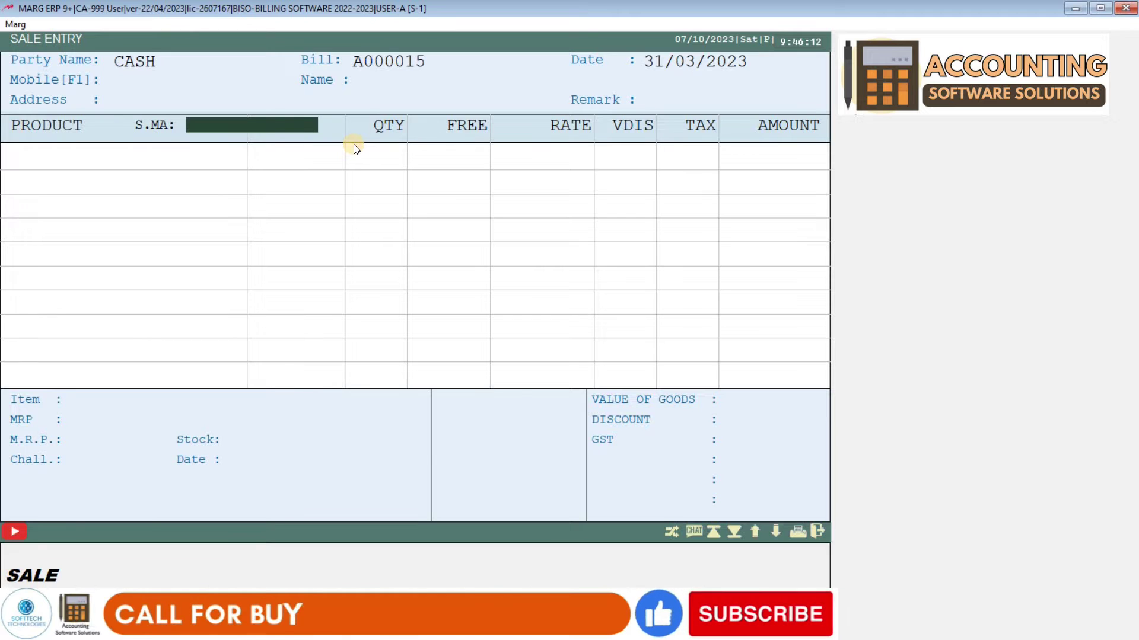
key(Return)
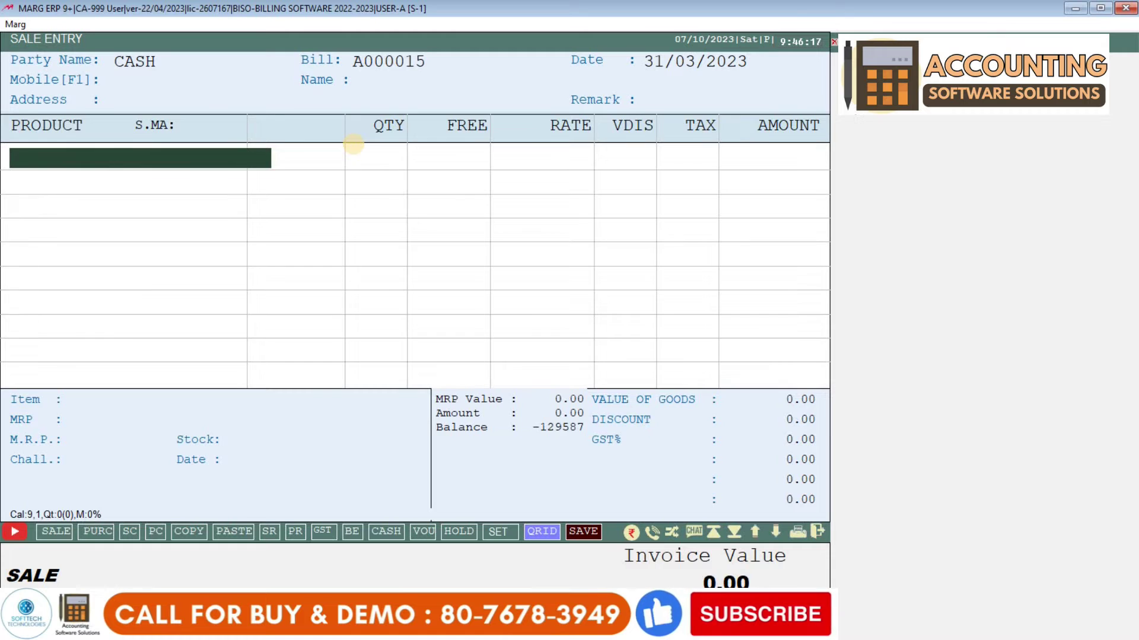
Add the MOUSE 2.0 item to the sale bill using its 100.00 MRP stock entry.
key(Return)
key(Down)
key(Down)
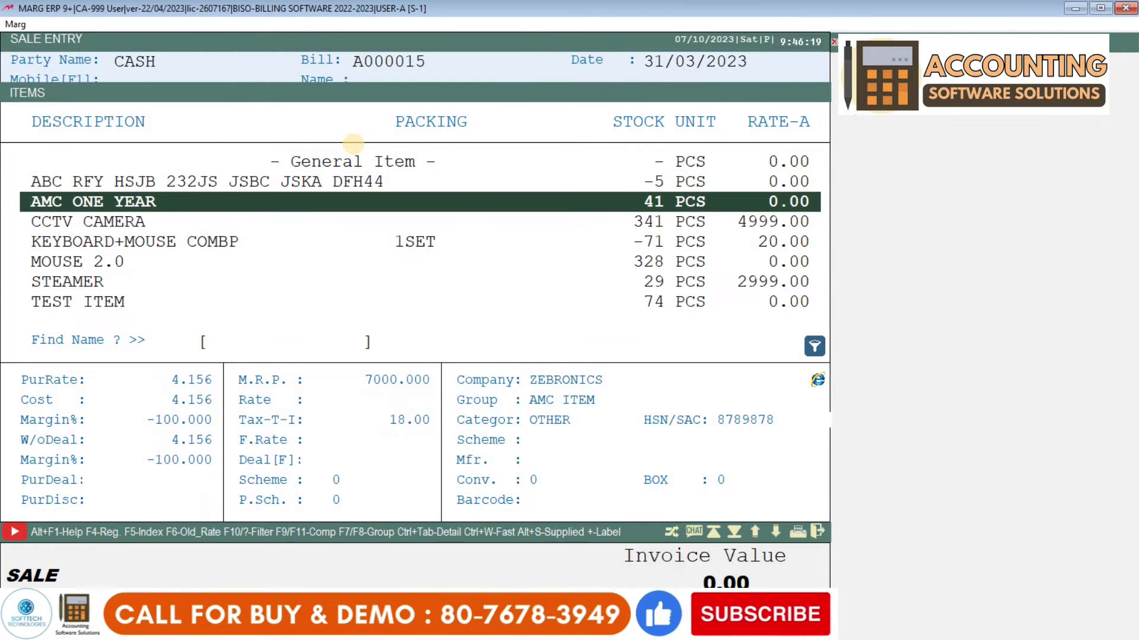
key(Up)
key(Down)
key(Down)
key(Down)
key(Down)
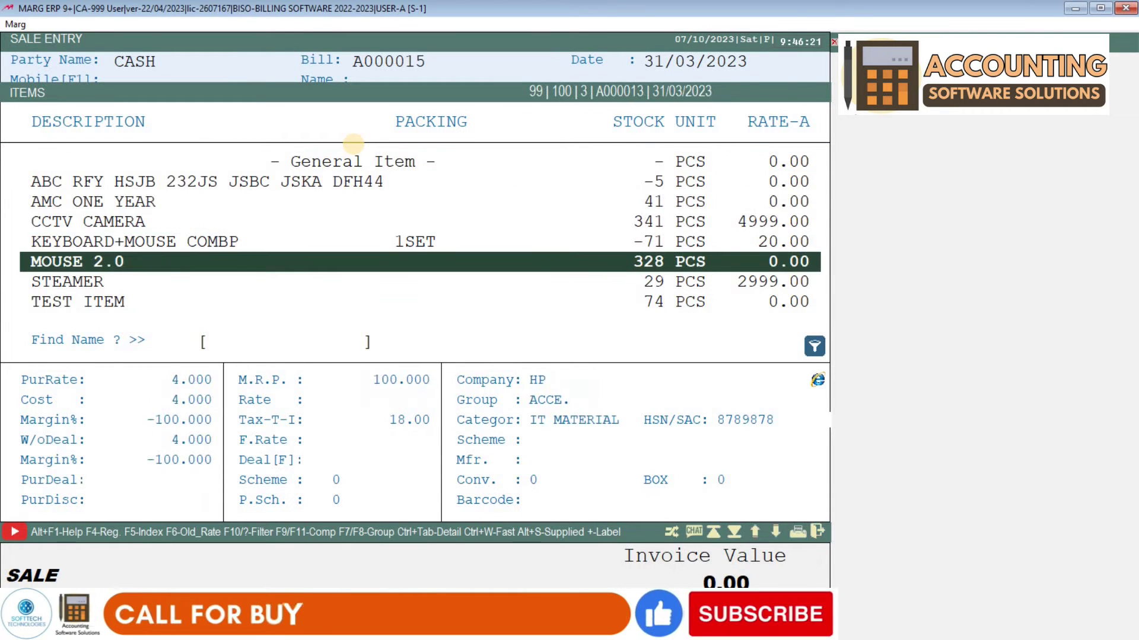
key(Return)
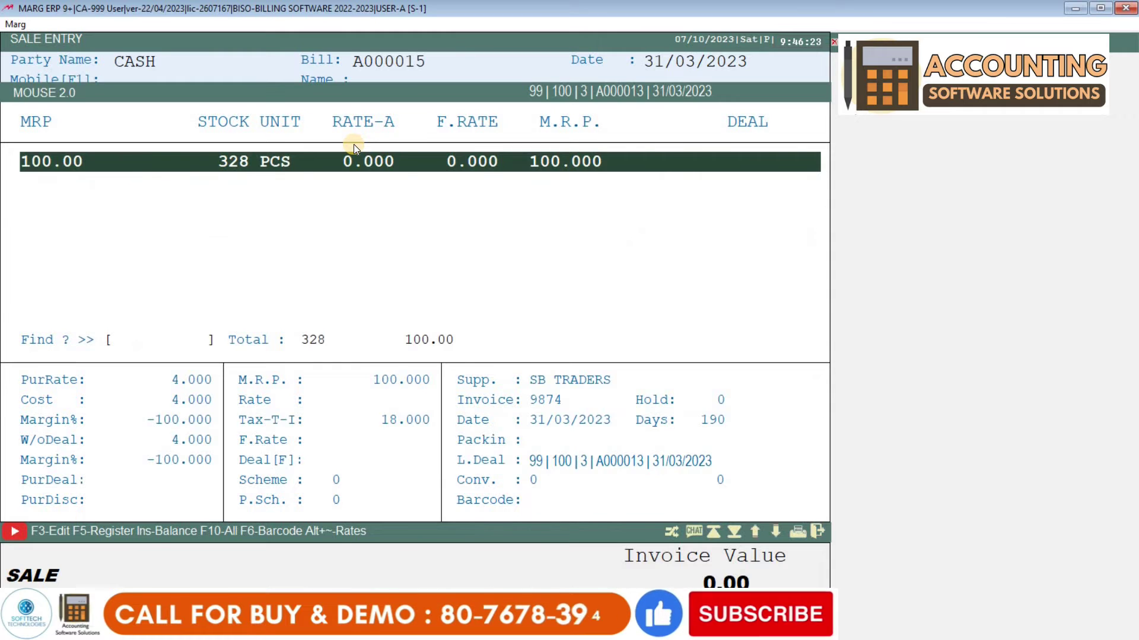
key(Return)
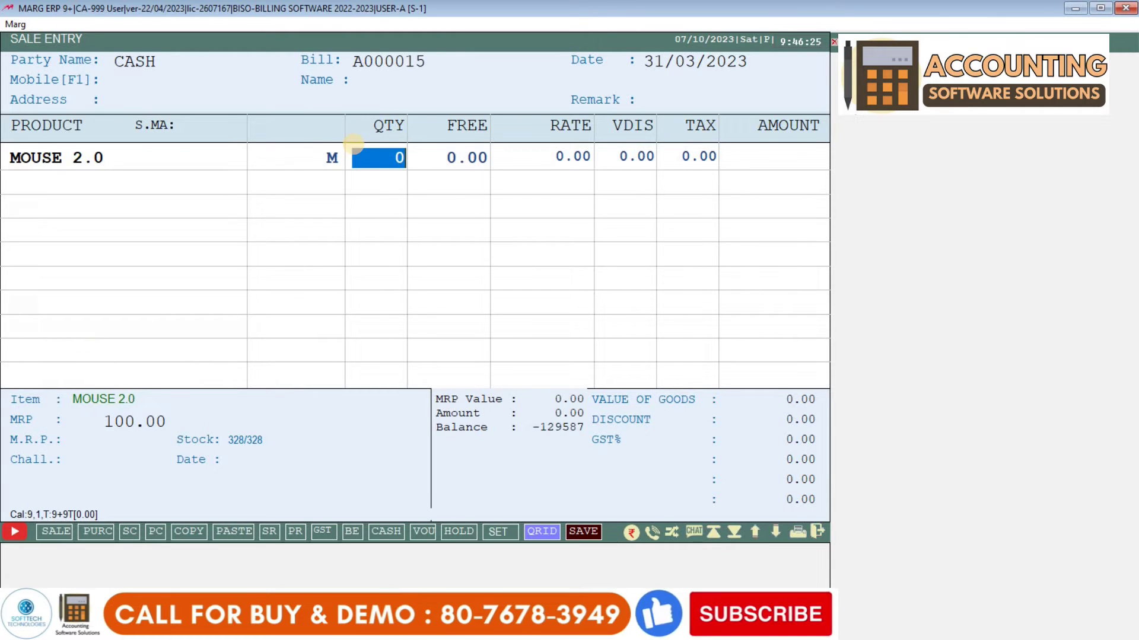
Enter quantity 42 and rate 250 for MOUSE 2.0, without storing the changed rate.
text(42)
key(Return)
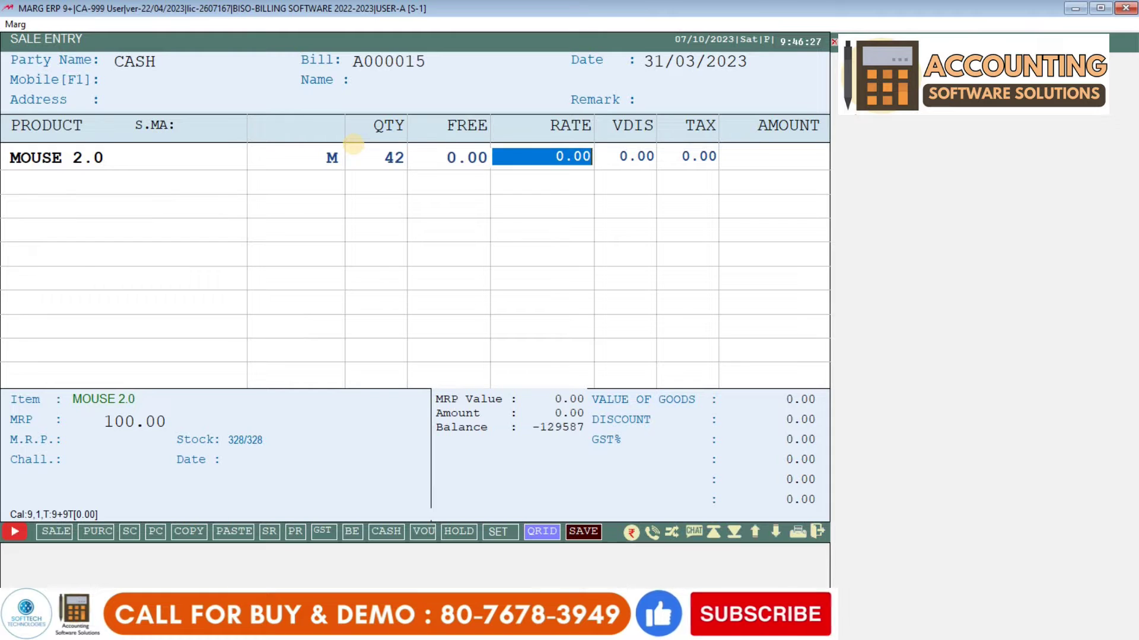
text(250)
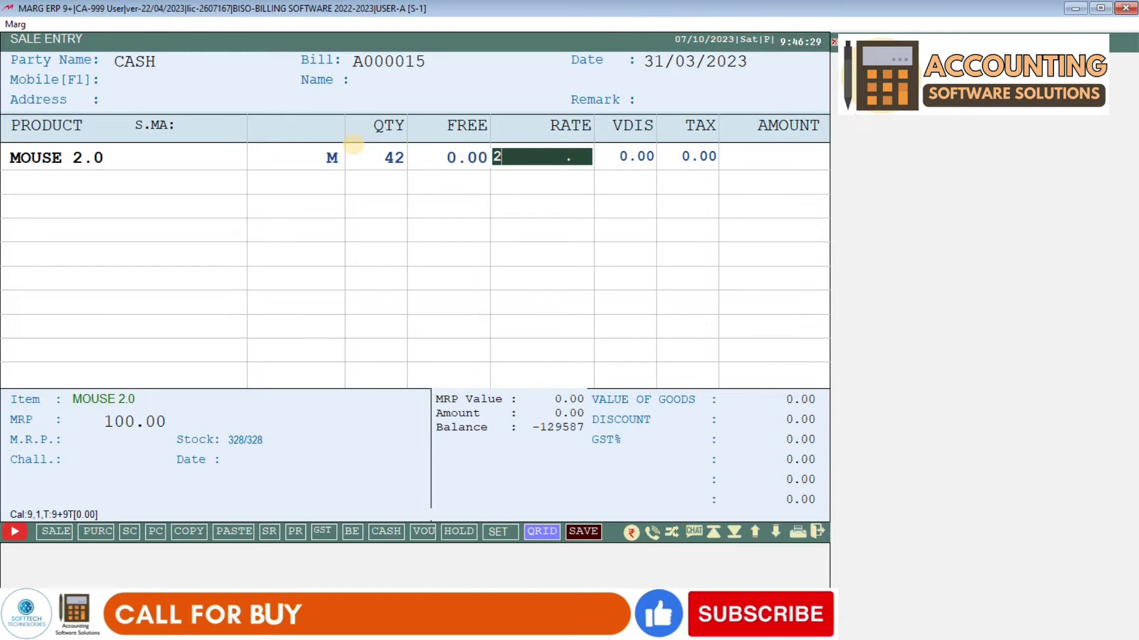
key(Return)
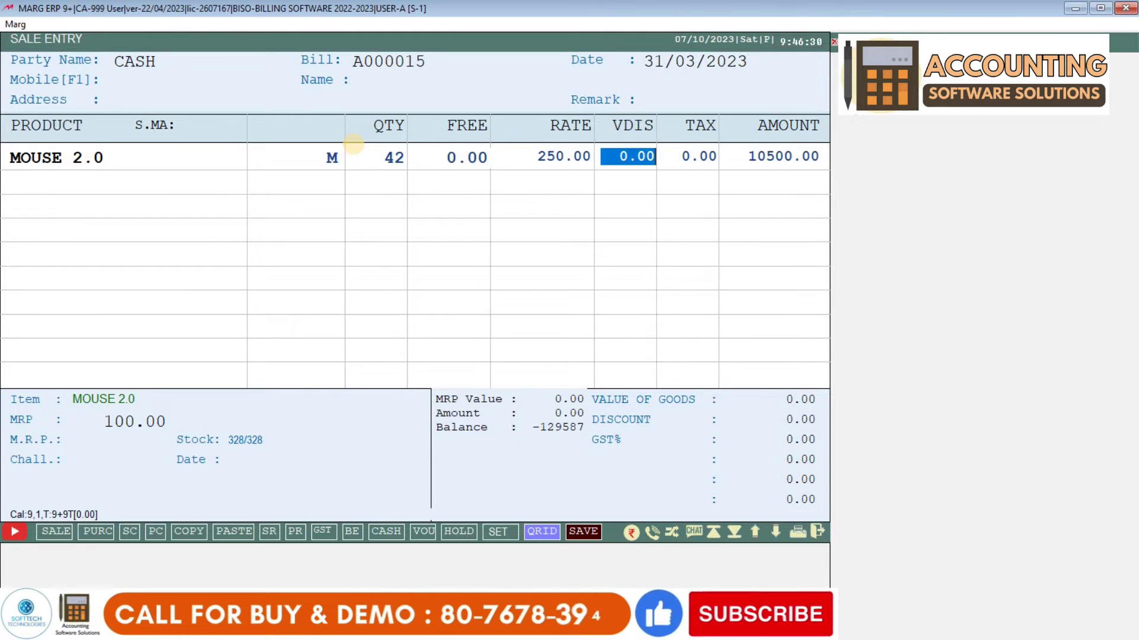
key(Return)
key(Return)
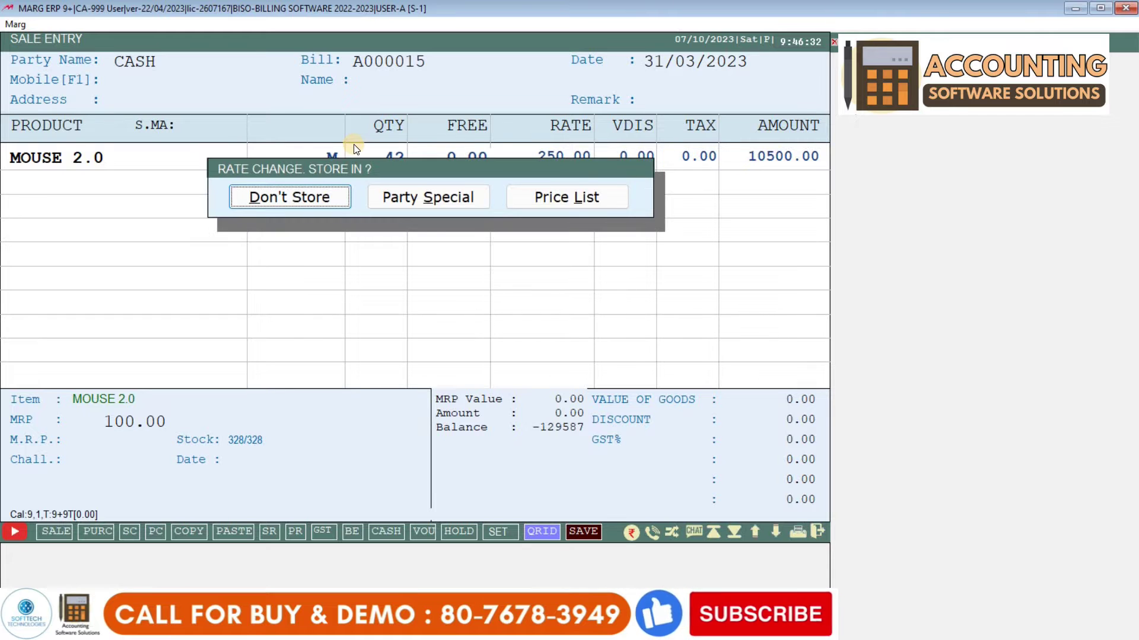
key(Return)
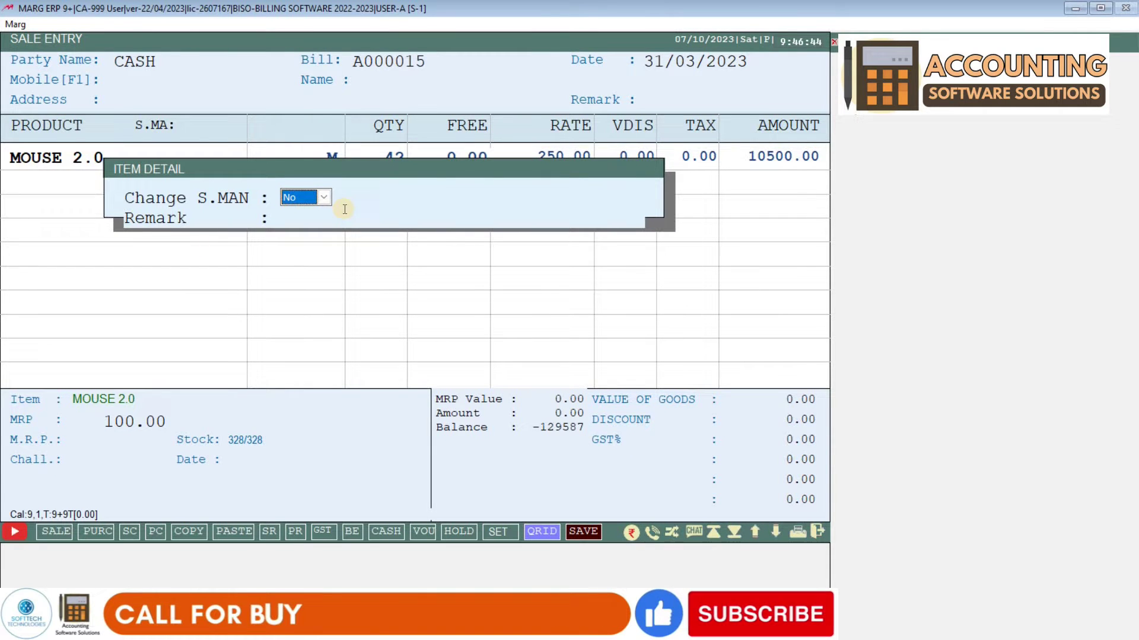
Choose to change the salesman for the MOUSE 2.0 line and look through the existing salesmen.
key(y)
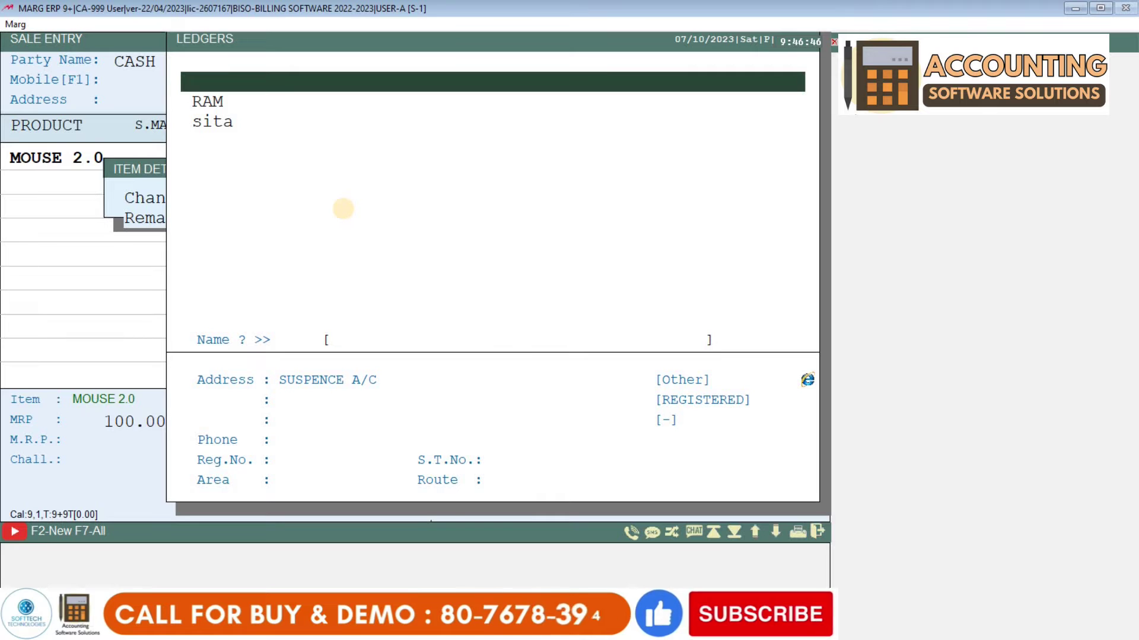
key(Down)
key(Down)
key(Up)
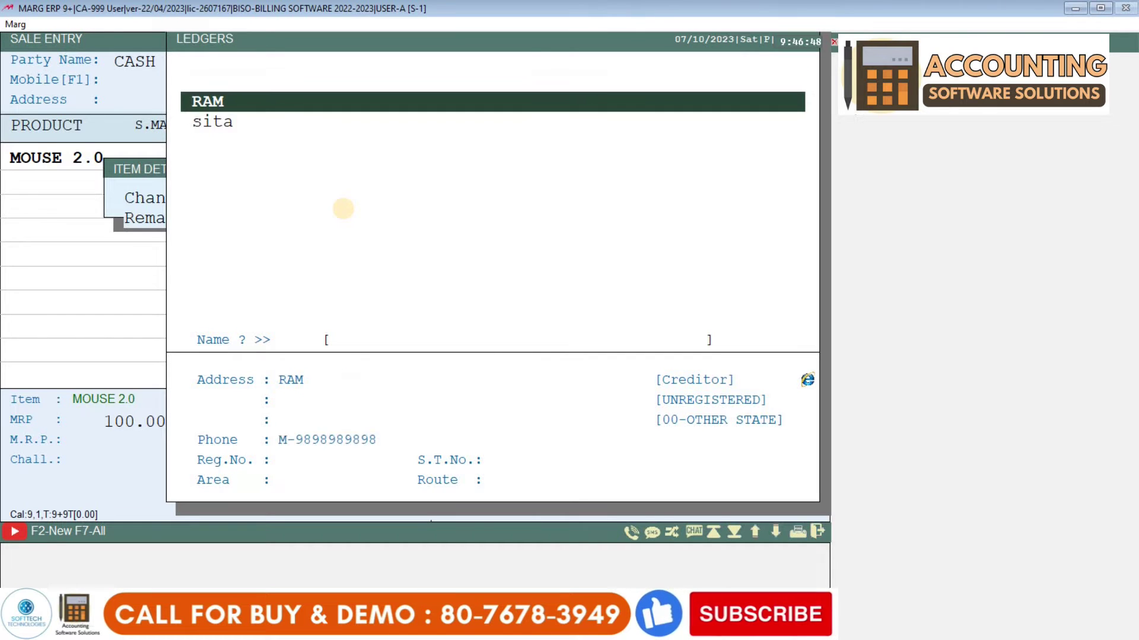
key(Down)
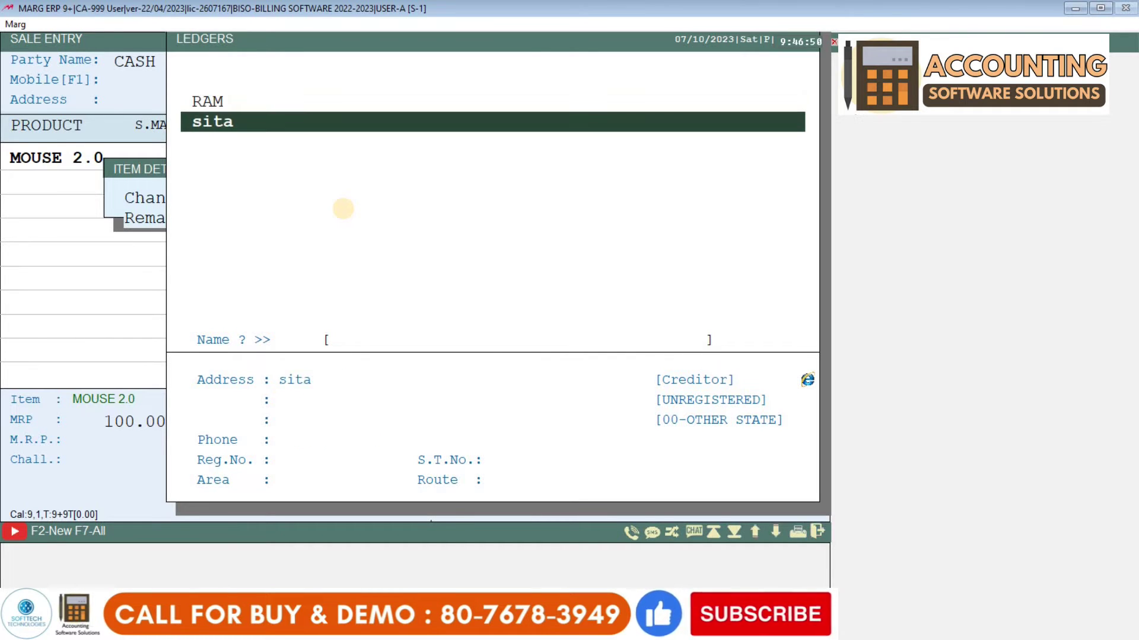
key(Up)
key(Up)
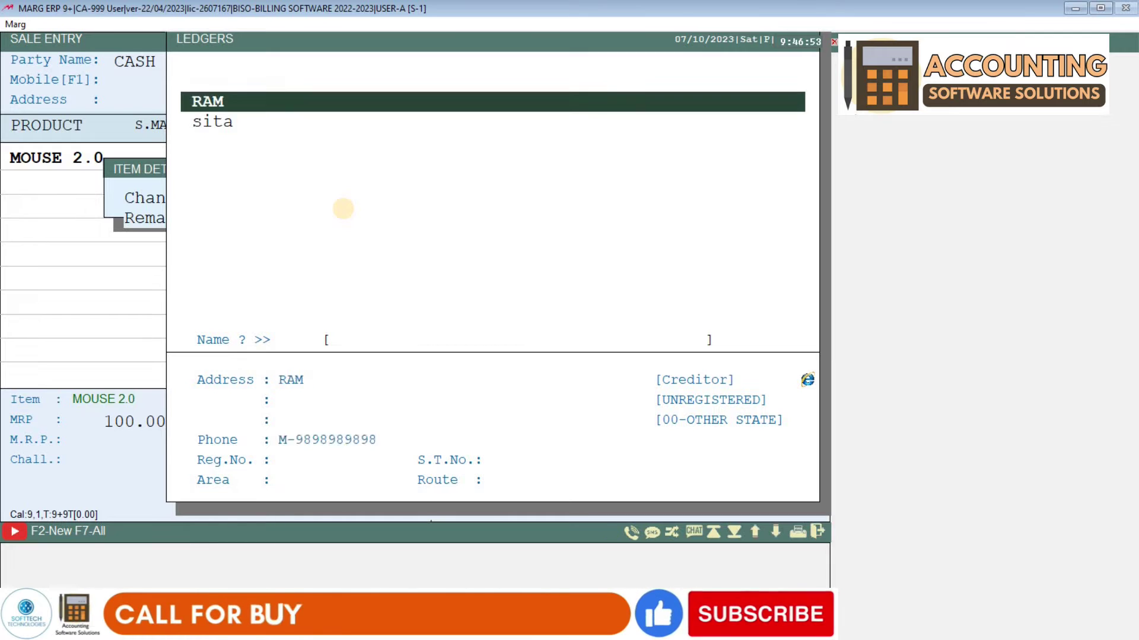
key(Down)
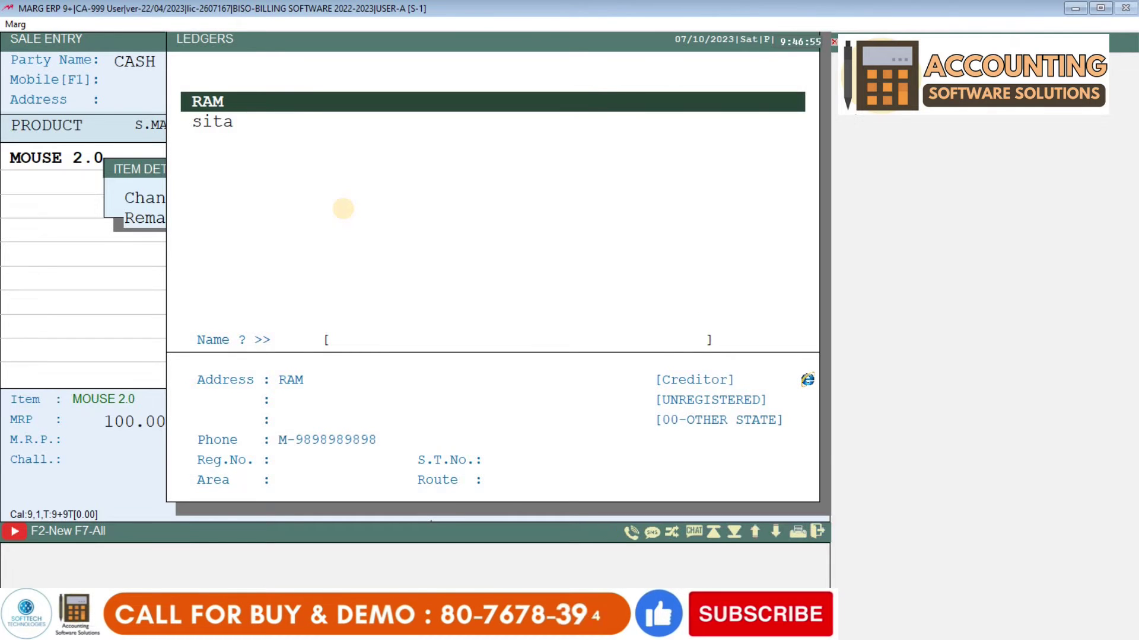
Start a new salesman ledger under the account group SUNDRY CREDITORS (FIELD STAFF).
key(F2)
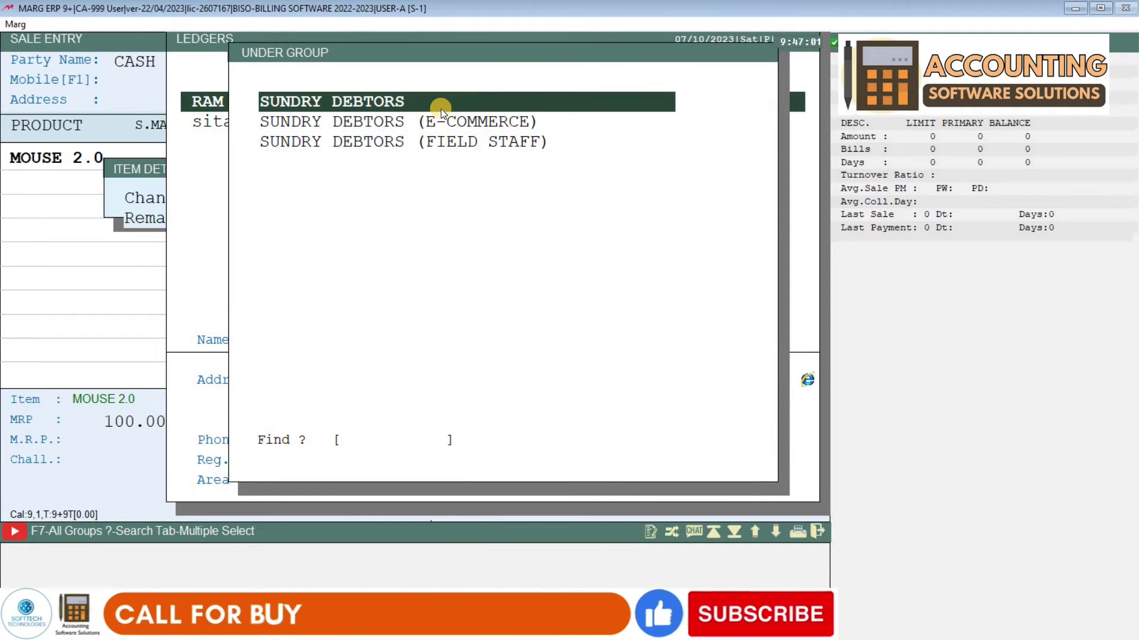
key(Down)
key(Down)
key(Up)
key(Up)
key(Down)
key(Down)
key(Up)
key(Up)
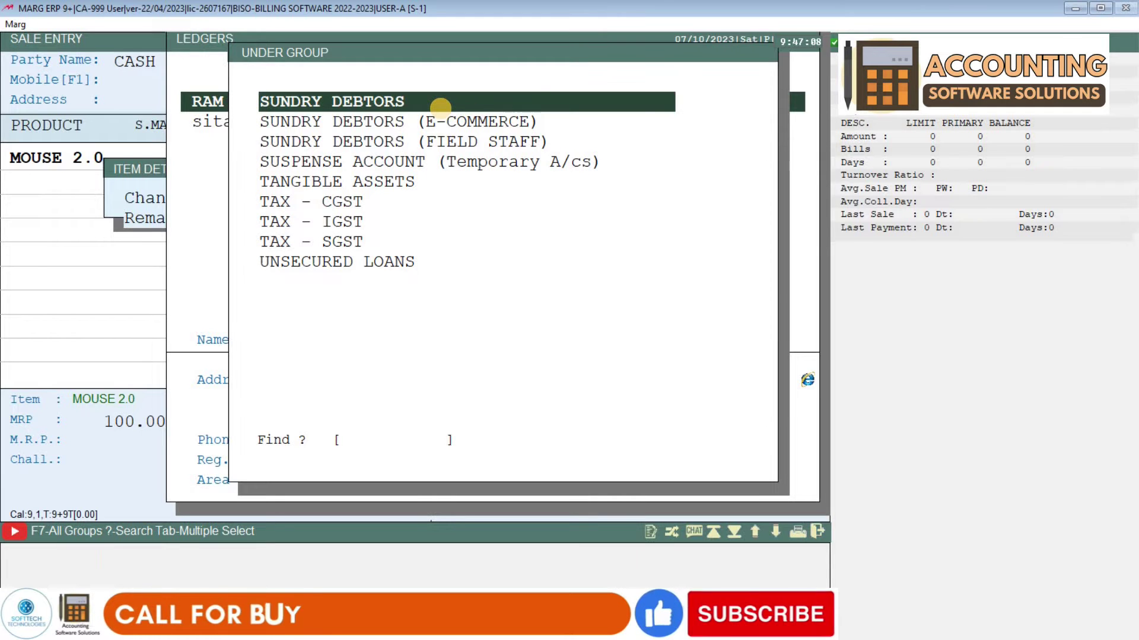
key(Up)
key(Up)
key(Up)
key(Up)
key(Up)
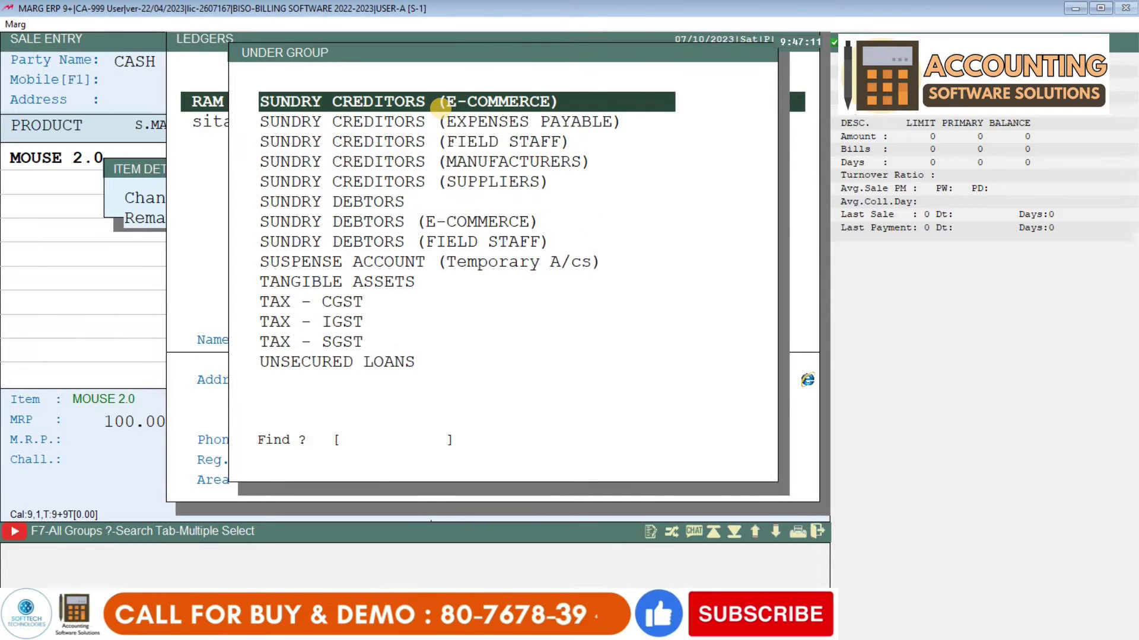
key(Down)
key(Down)
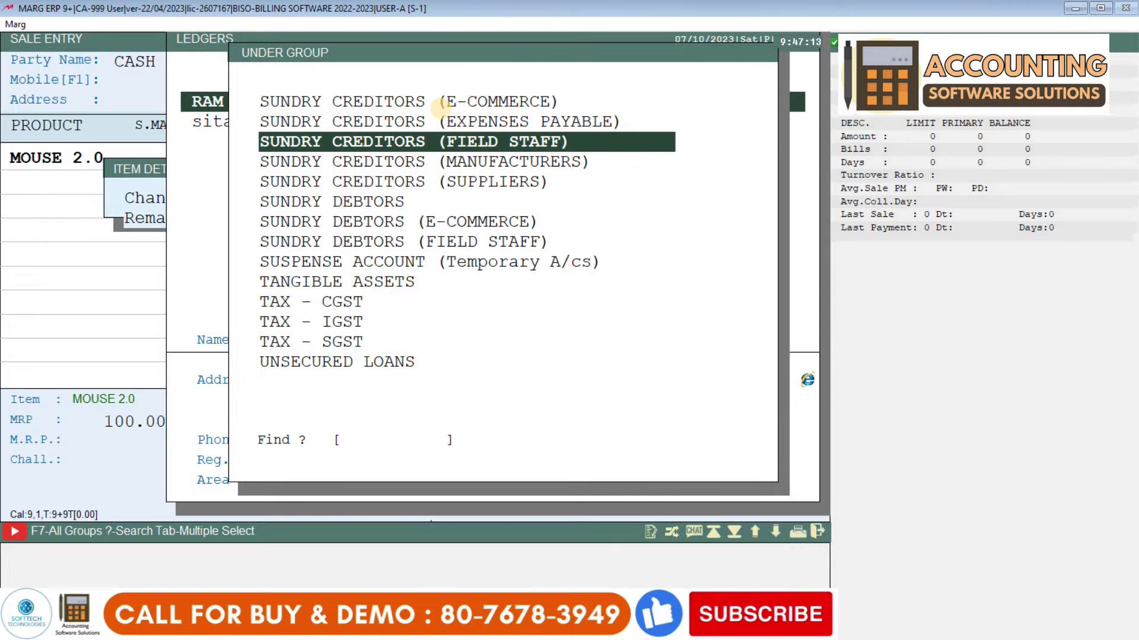
key(Return)
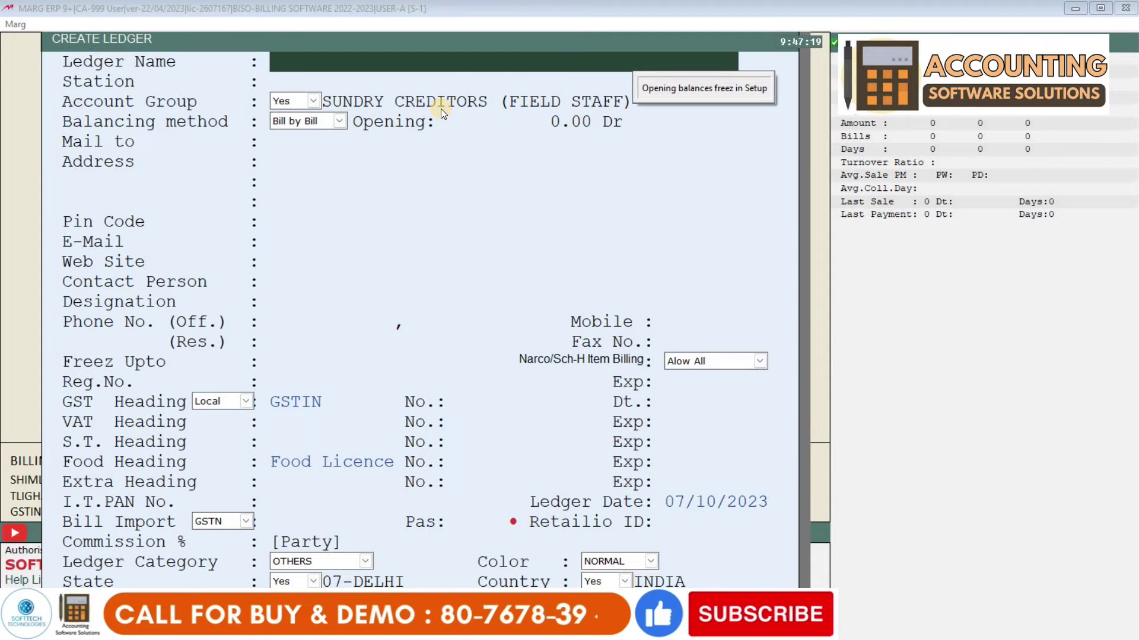
Enter the salesman's name and mobile number in the new ledger, keeping the defaults for the fields in between.
text(RAHUL)
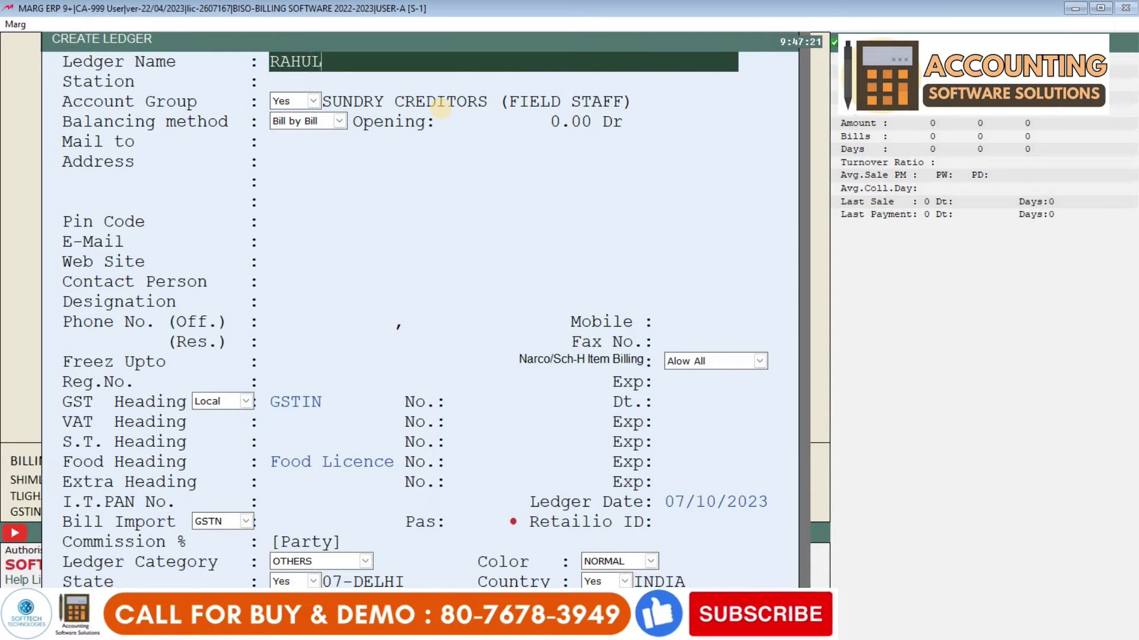
key(Return)
key(Return)
key(Return)
key(Return)
key(Return)
key(Return)
key(Return)
key(Return)
key(Return)
key(Return)
key(Return)
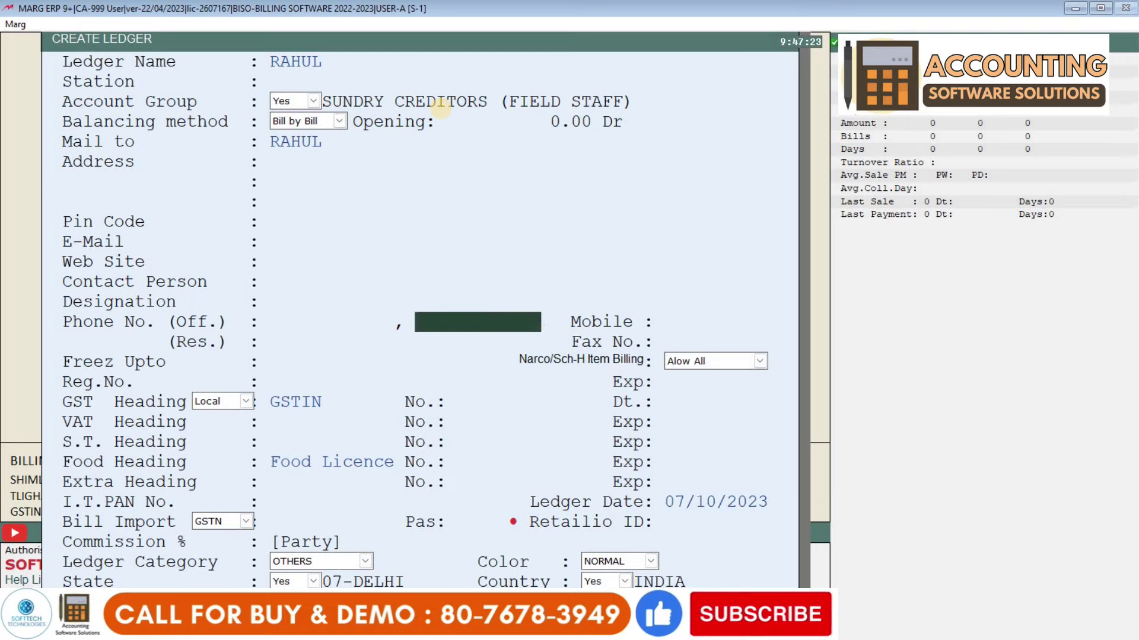
key(Return)
text(989898)
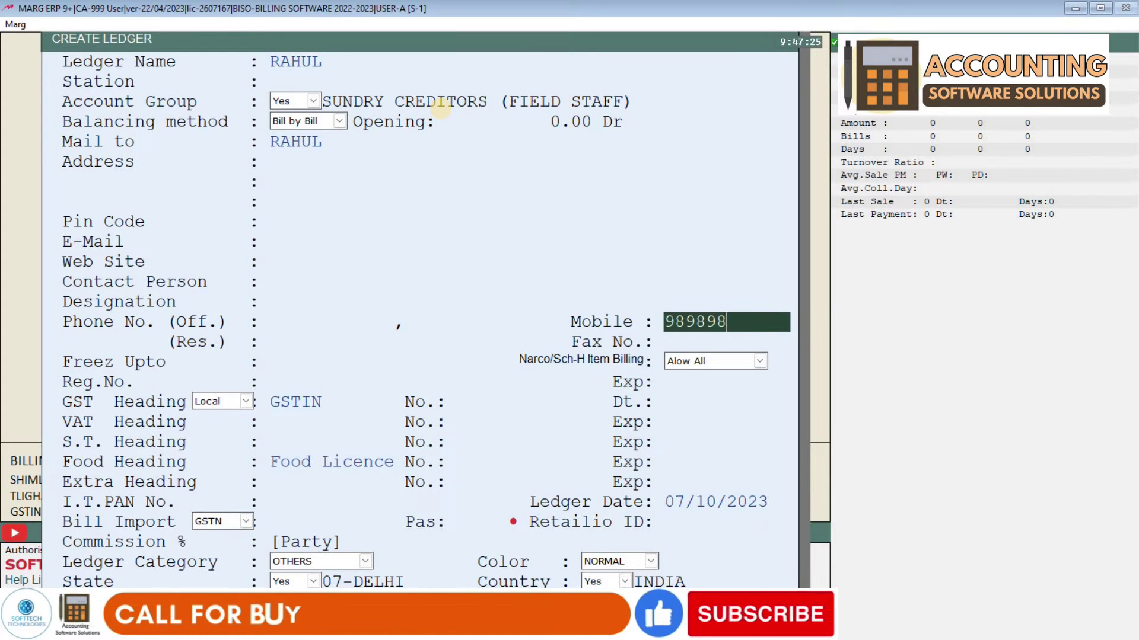
text(9898)
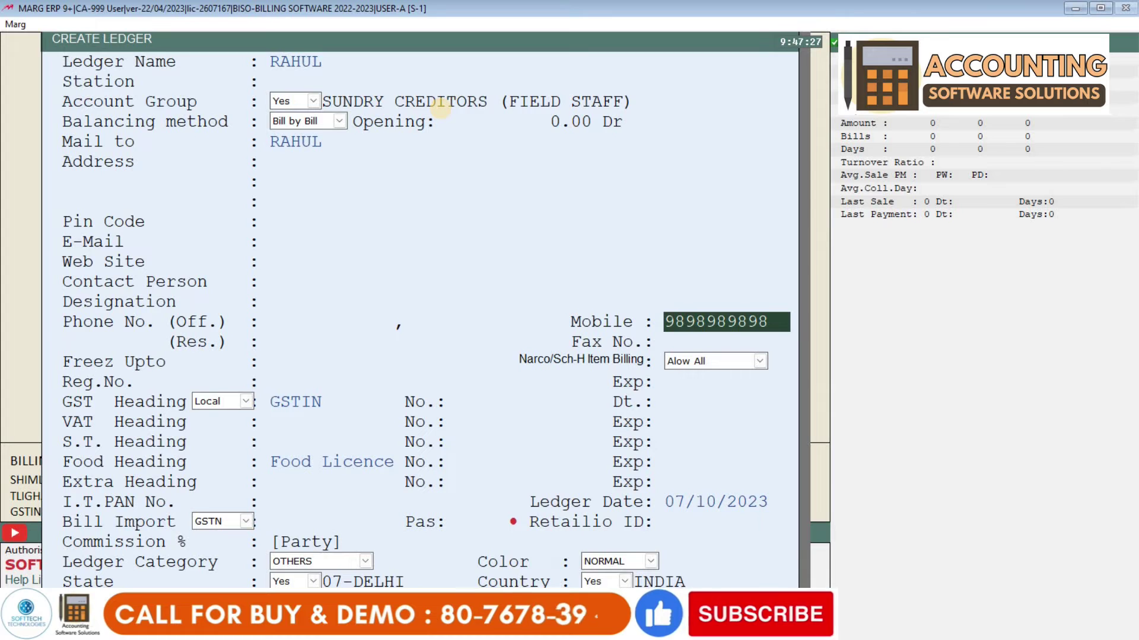
key(Return)
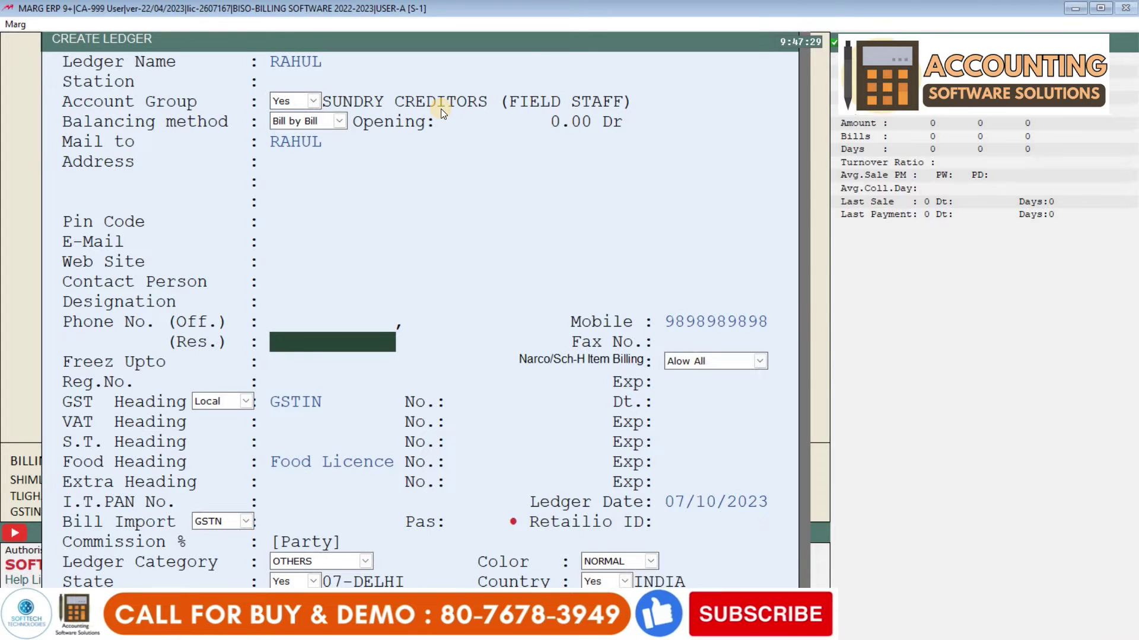
Set the salesman's commission on retailers, stockist, distributors and others to 5 each, save the ledger and dismiss its options list.
key(Return)
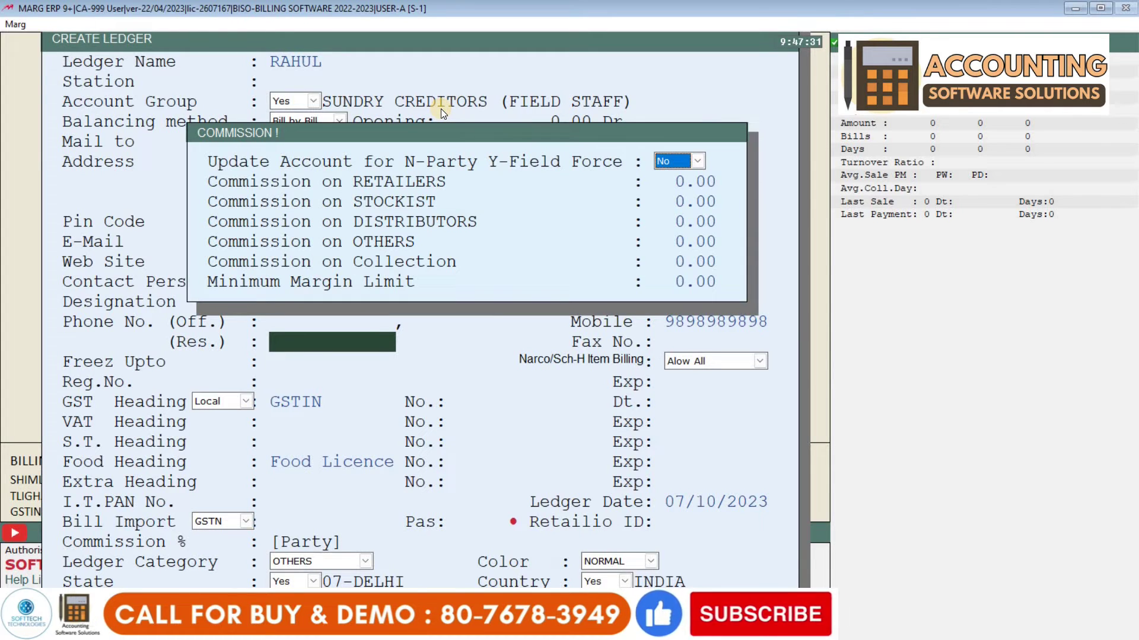
key(Return)
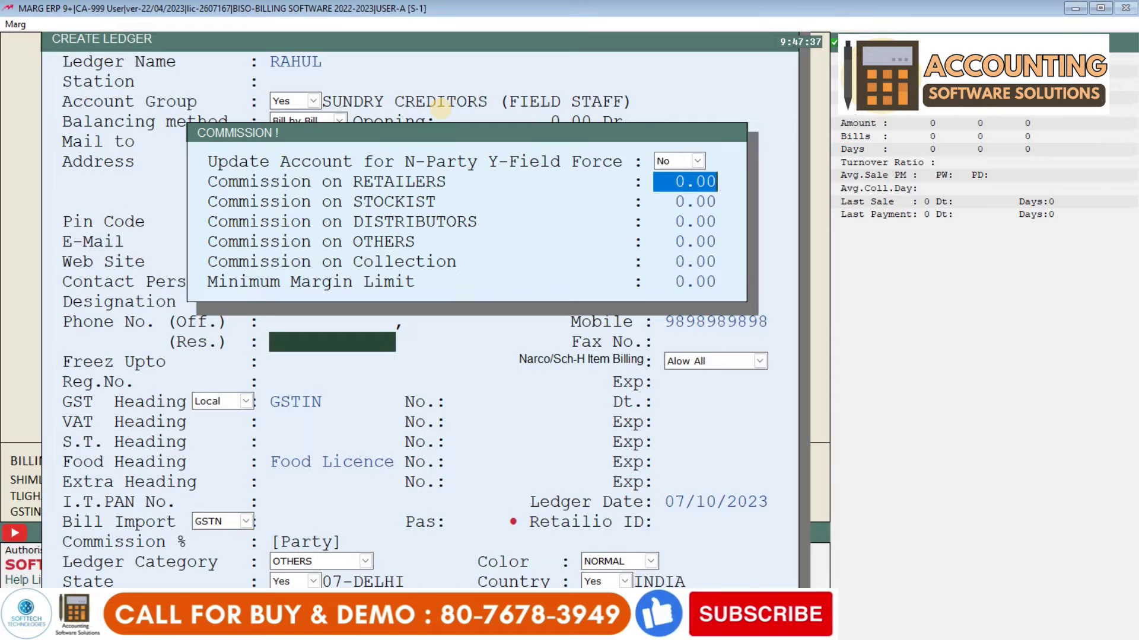
text(5)
key(Return)
text(5)
key(Return)
text(5)
key(Return)
text(5)
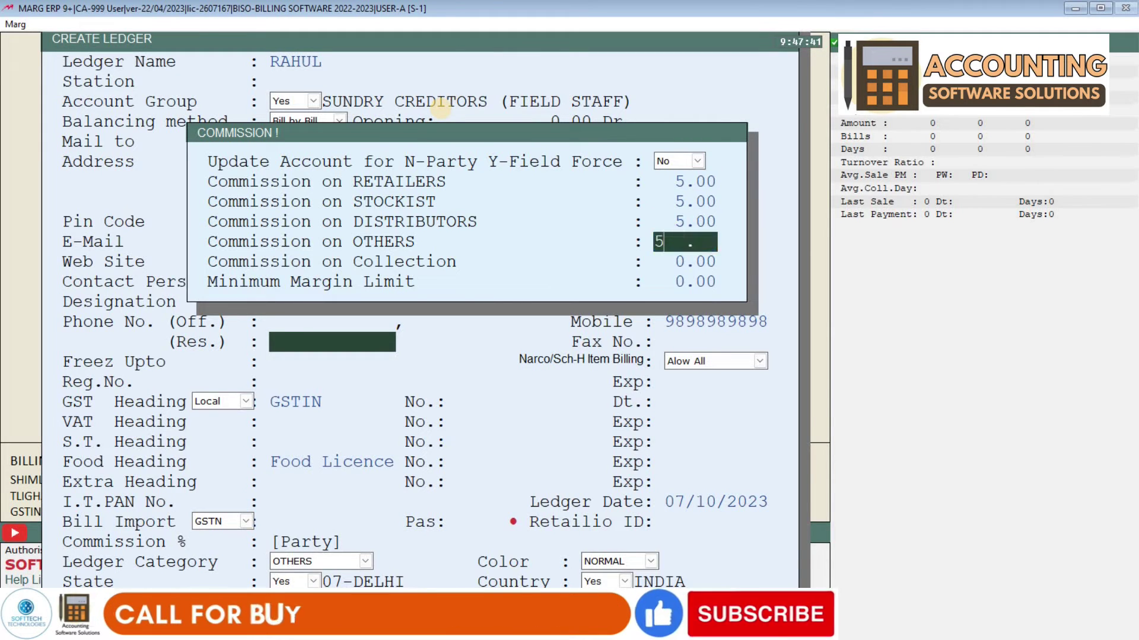
key(Return)
key(Return)
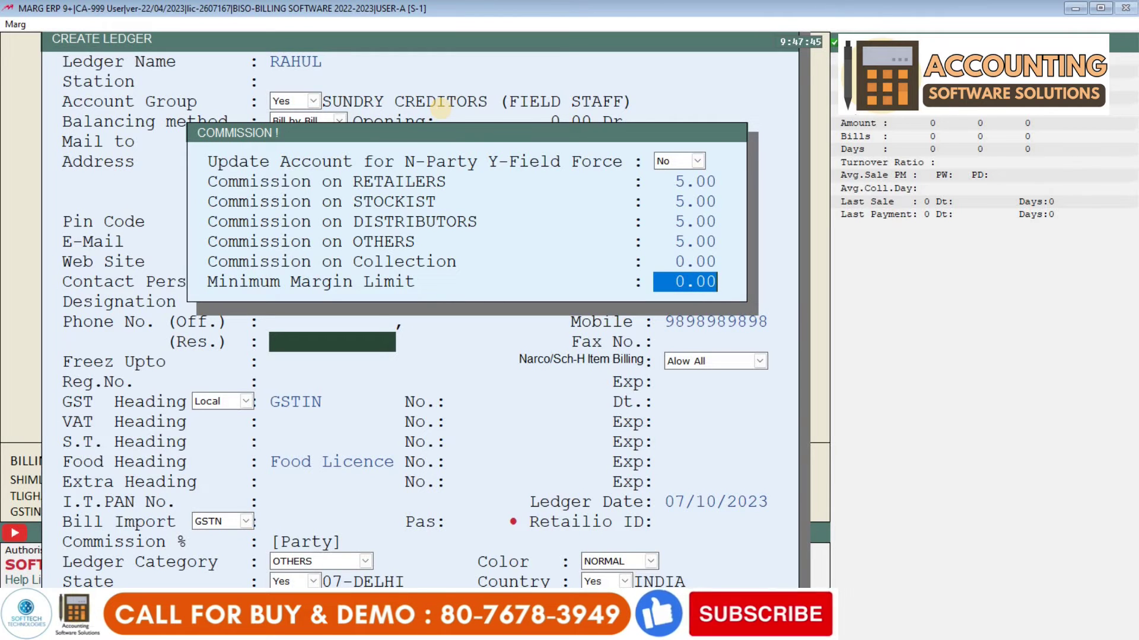
key(Return)
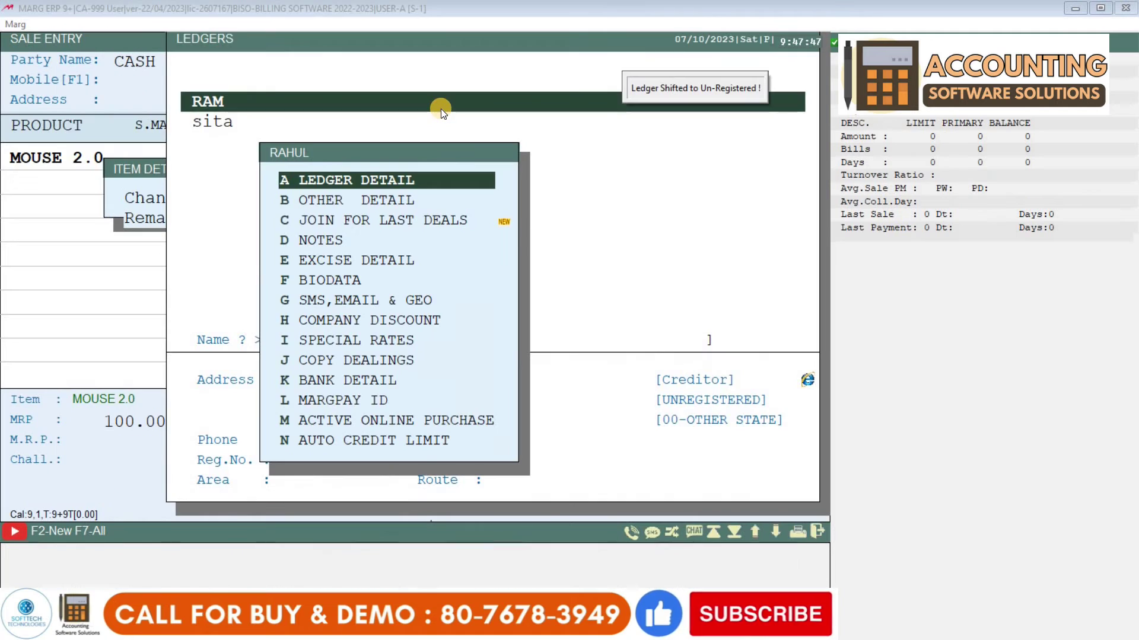
key(Escape)
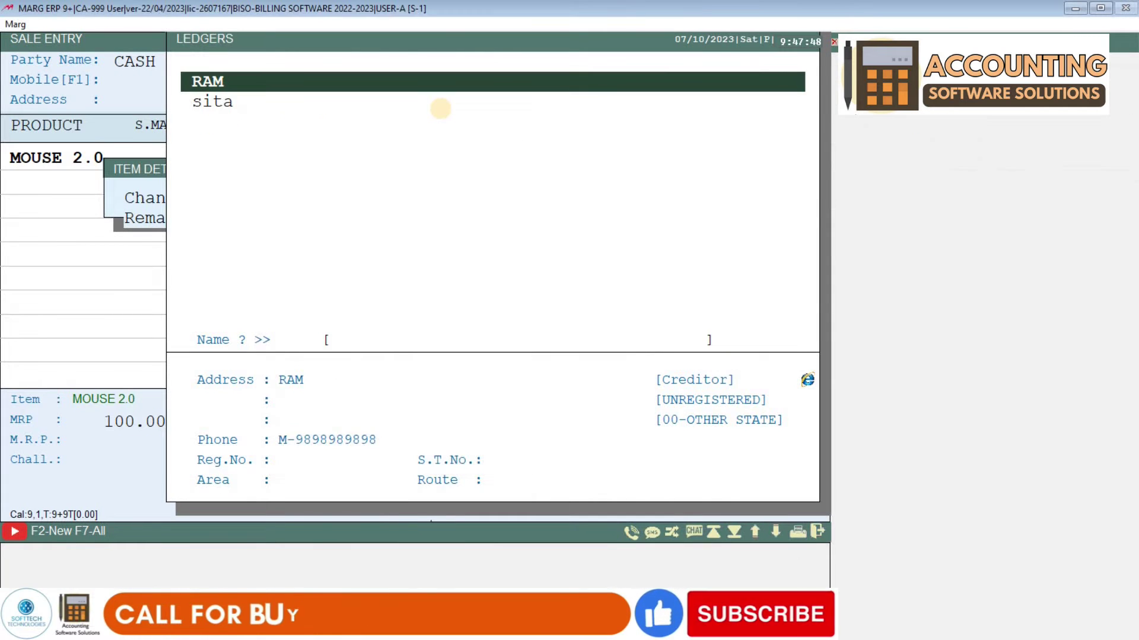
Assign the newly created salesman to the MOUSE 2.0 line and accept the line with a blank remark.
key(Up)
key(Down)
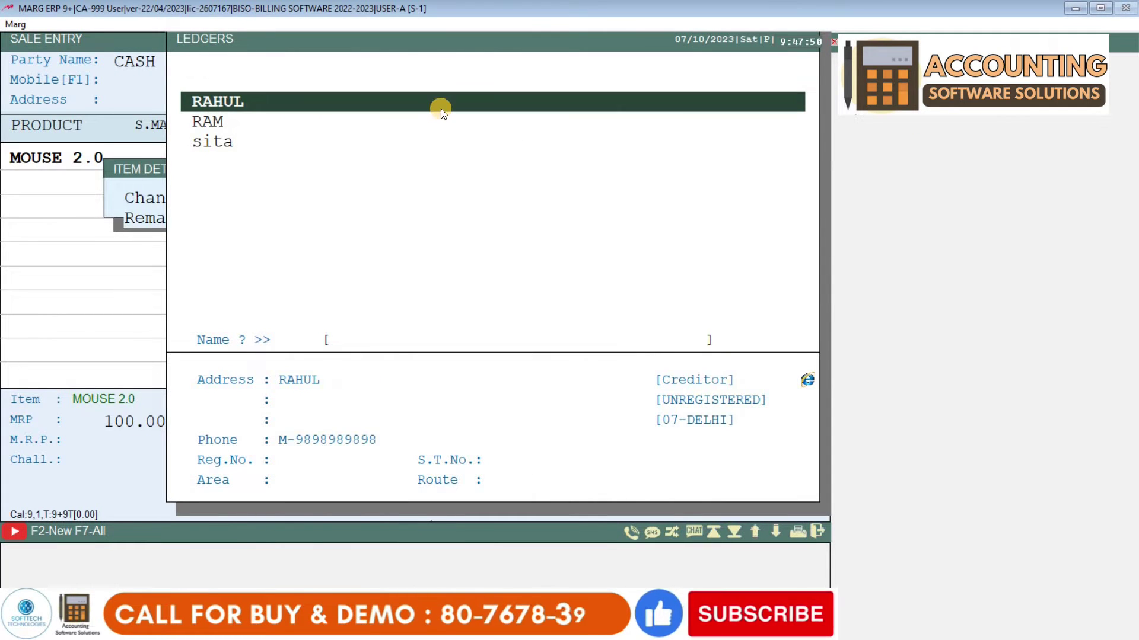
key(Return)
key(Return)
key(Return)
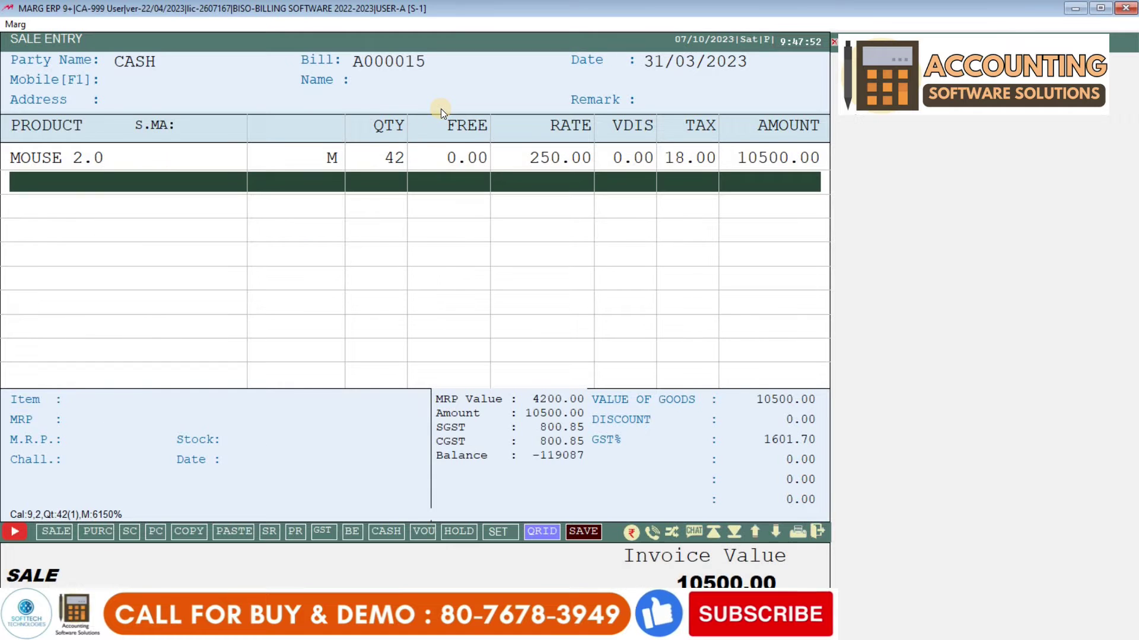
Add the STEAMER item to the sale bill with quantity 5, keeping its default rate.
key(Down)
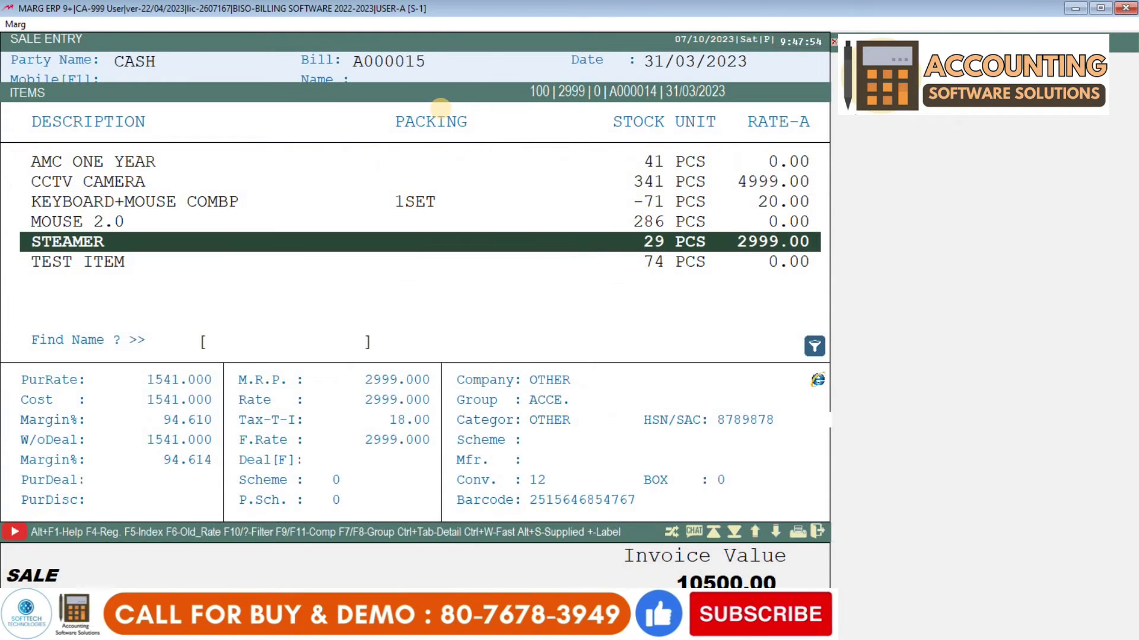
key(Return)
key(Return)
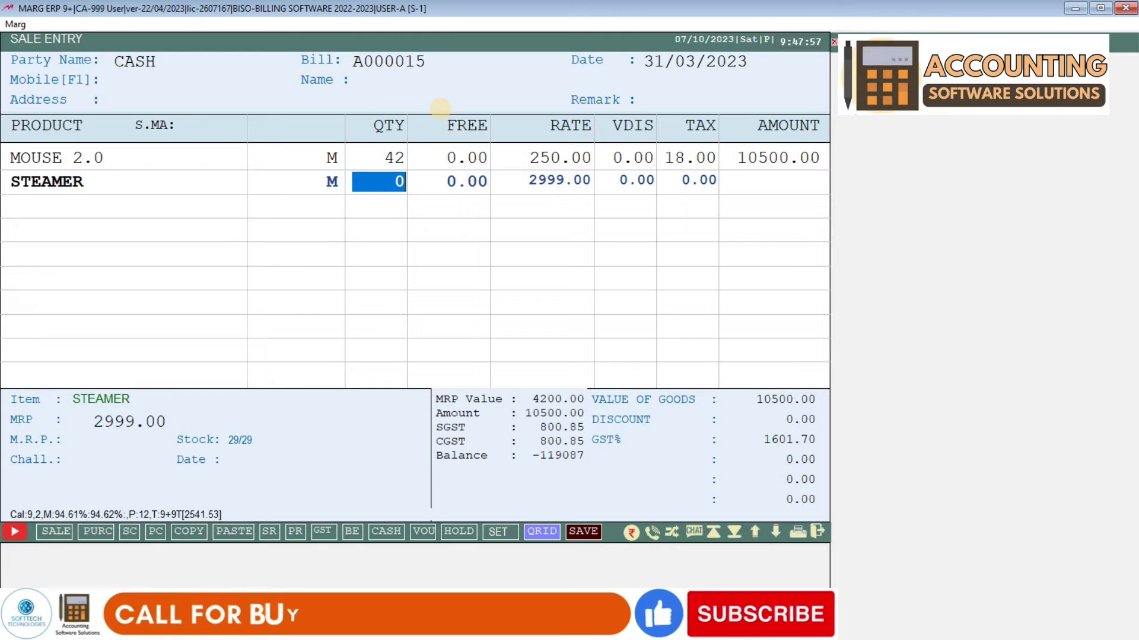
text(5)
key(Return)
key(Return)
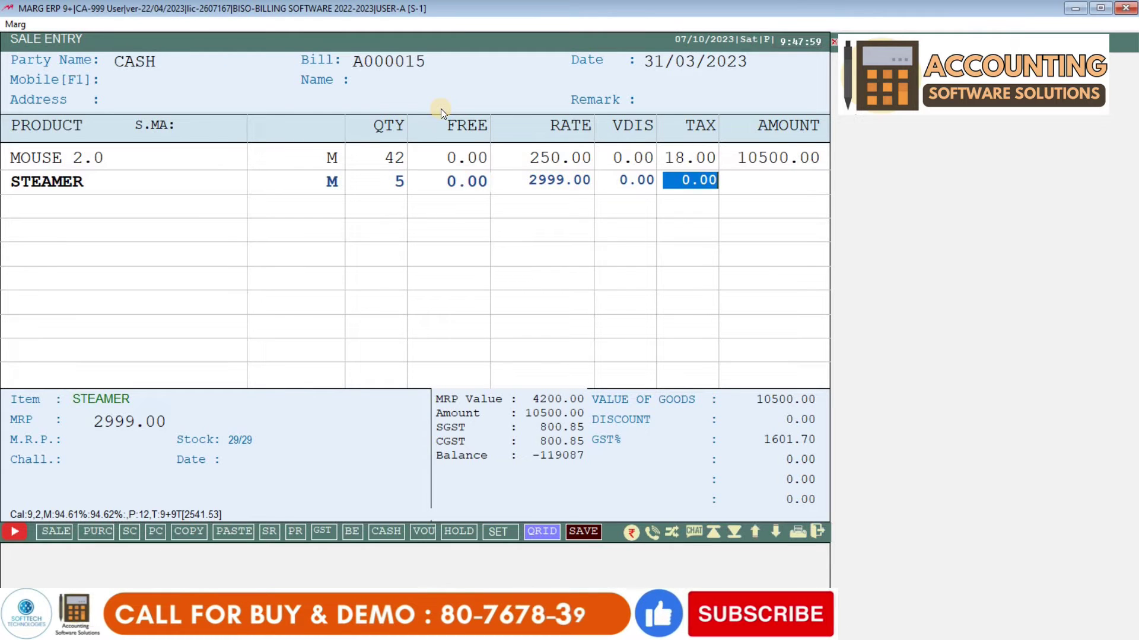
Choose to change the salesman for the STEAMER line, pick one from the salesman list and accept the line.
key(Return)
key(y)
key(Down)
key(Return)
key(Return)
key(Return)
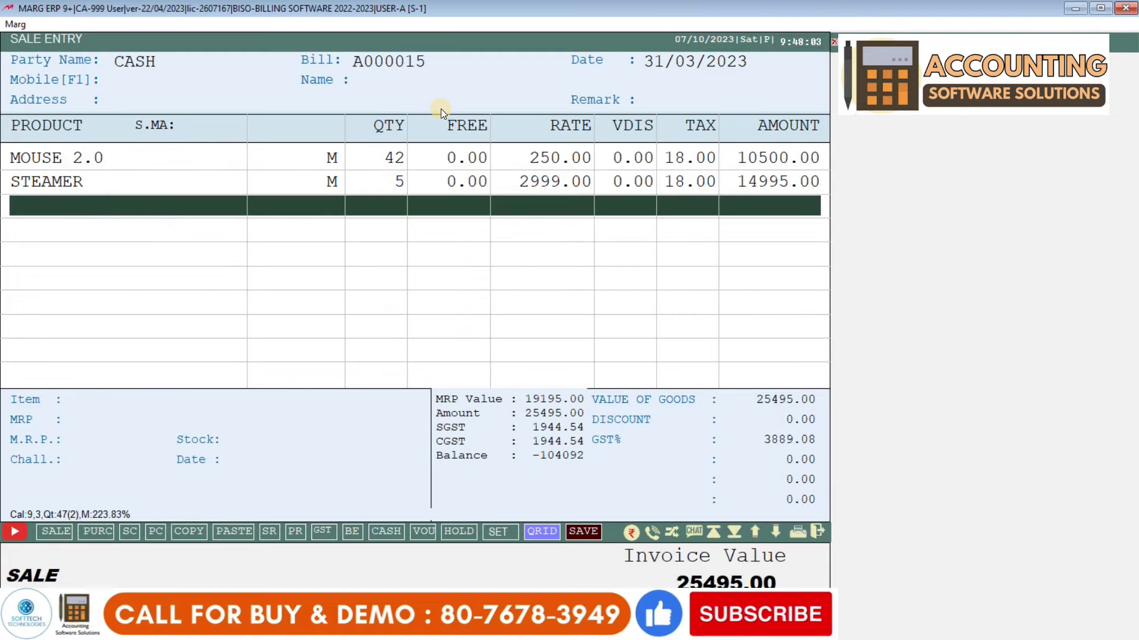
Finish the sale bill without customer details, save it with CASH as the mode of payment and preview the invoice.
key(Escape)
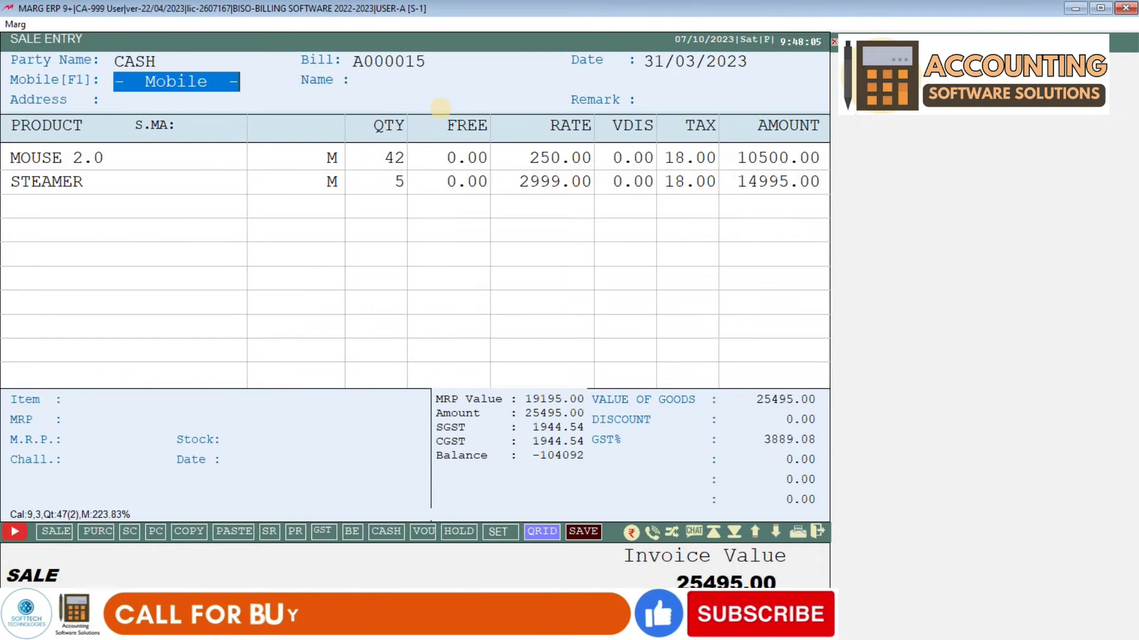
key(Return)
key(Return)
key(End)
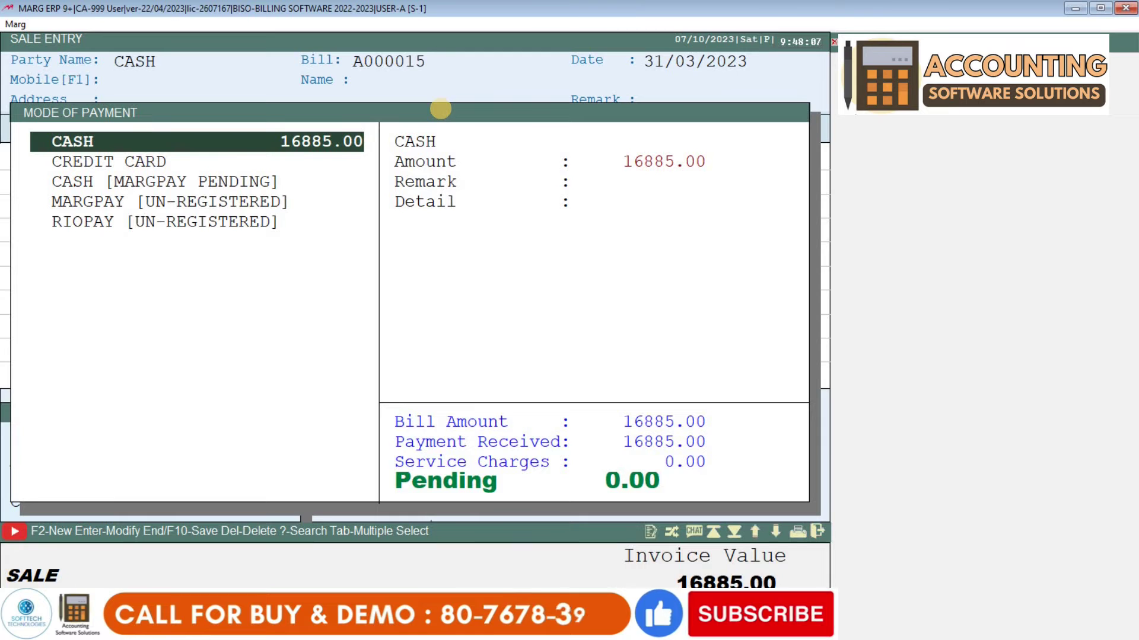
key(Return)
key(Return)
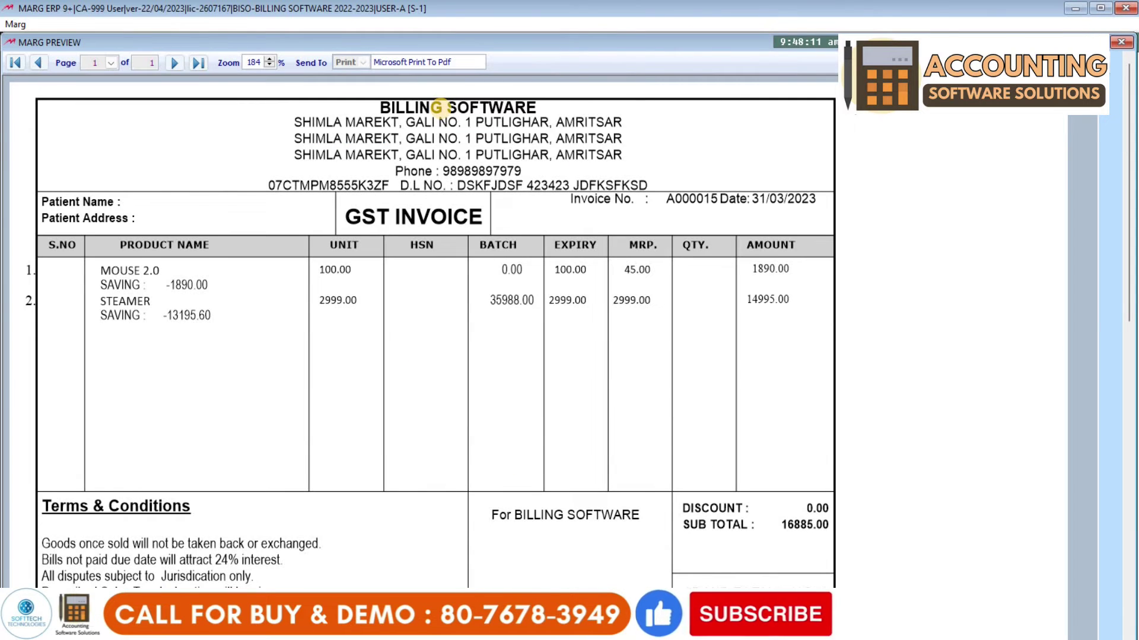
Close the invoice preview and leave sale entry for the main screen.
key(Escape)
key(Escape)
key(Escape)
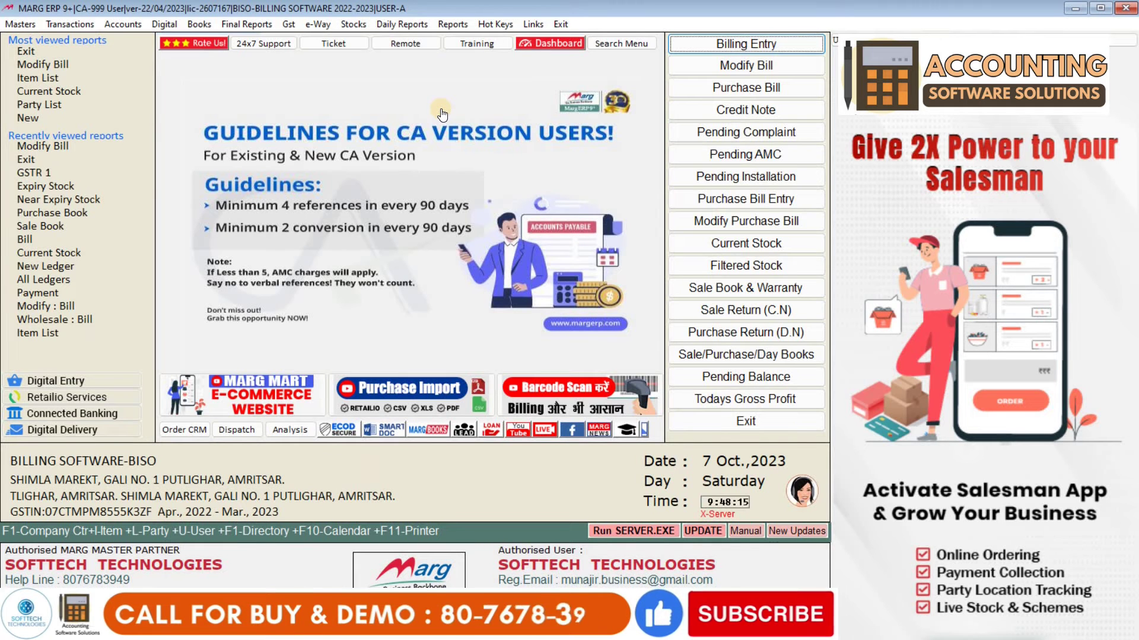
Open the Incentive Statement report under the sale analysis for field staff incentives.
click(450, 26)
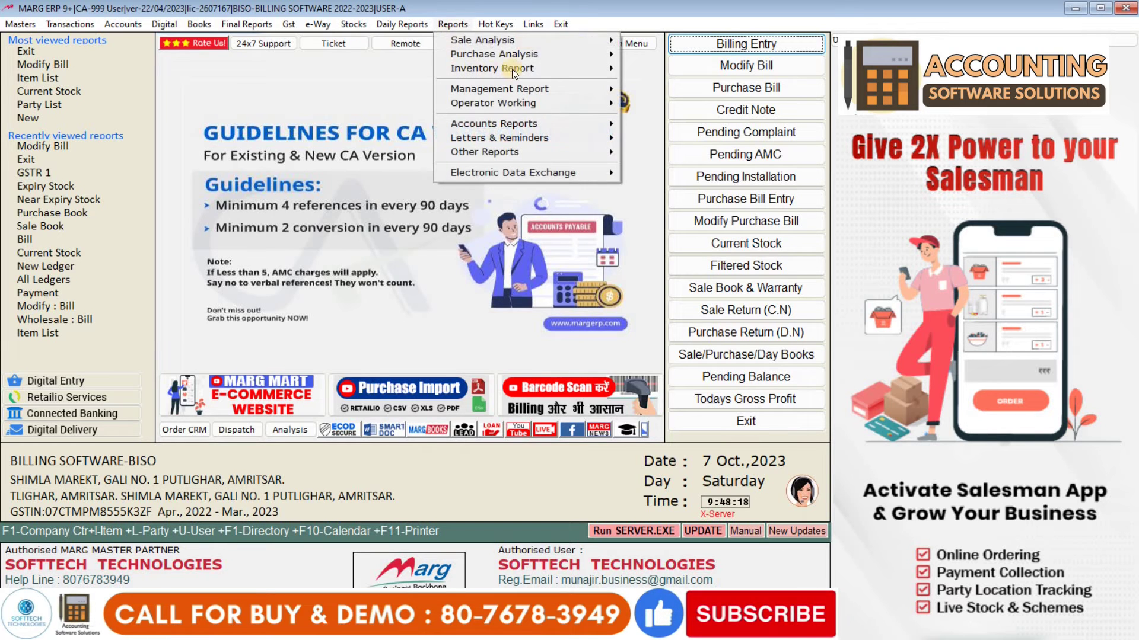
click(569, 41)
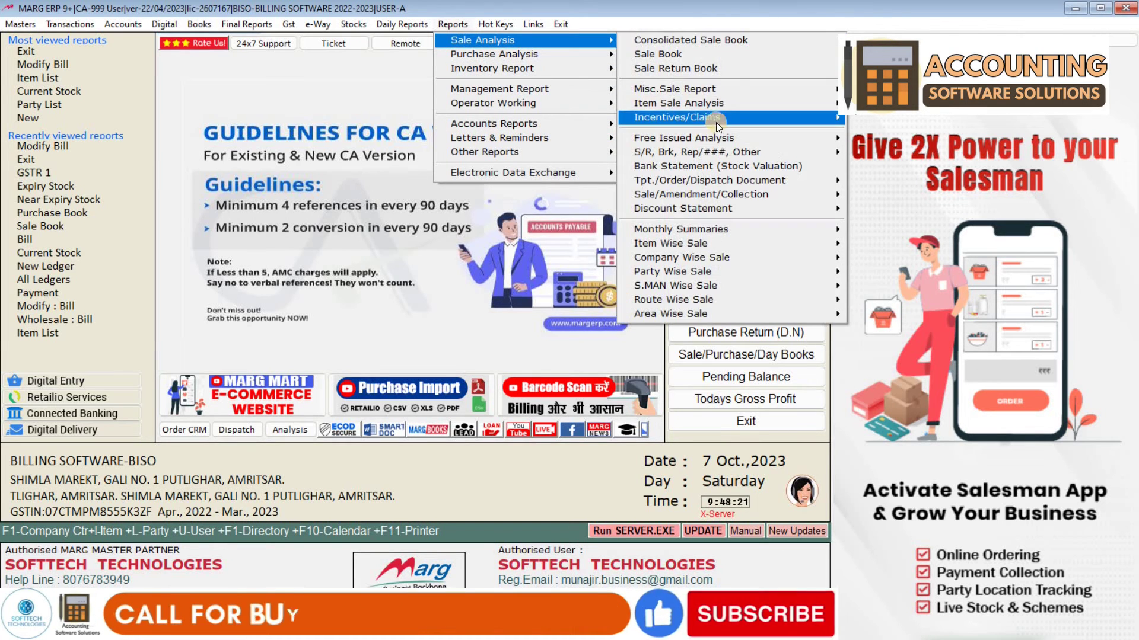
mouse_move(714, 120)
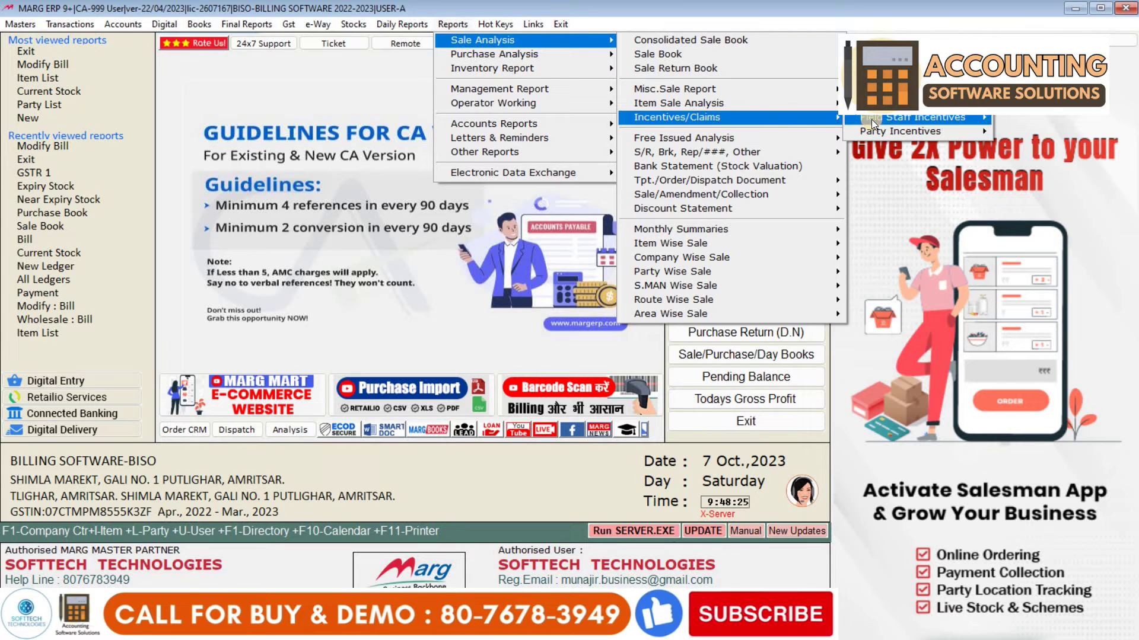
mouse_move(870, 119)
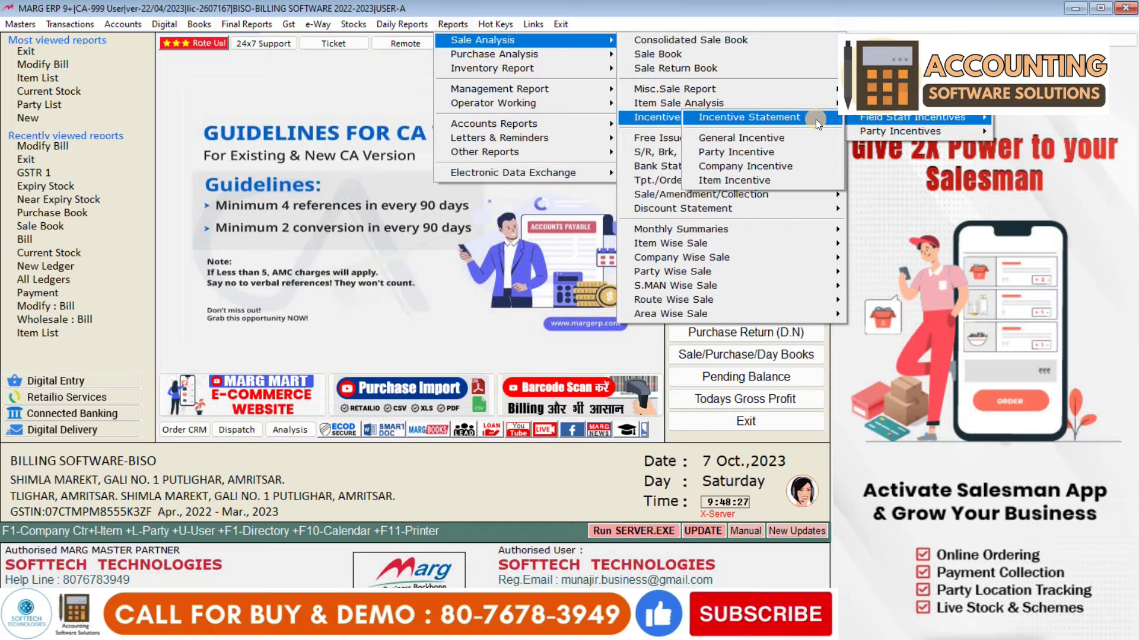
click(816, 119)
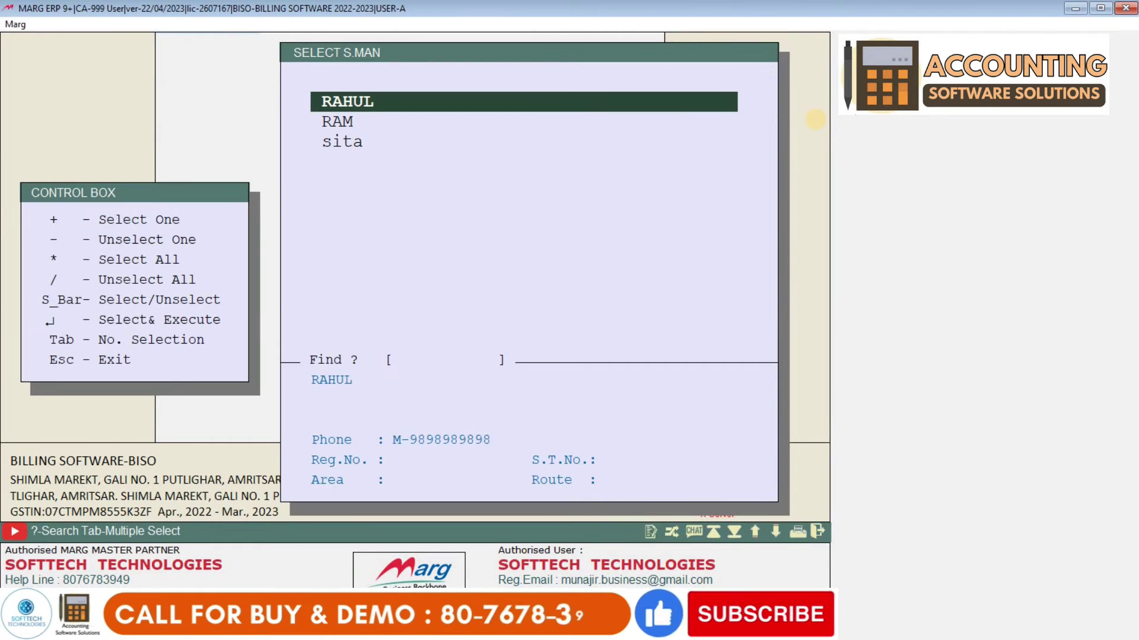
Mark only the first salesman in the list and proceed to the incentive statement options.
key(Down)
key(Down)
key(Up)
key(Up)
key(space)
key(Up)
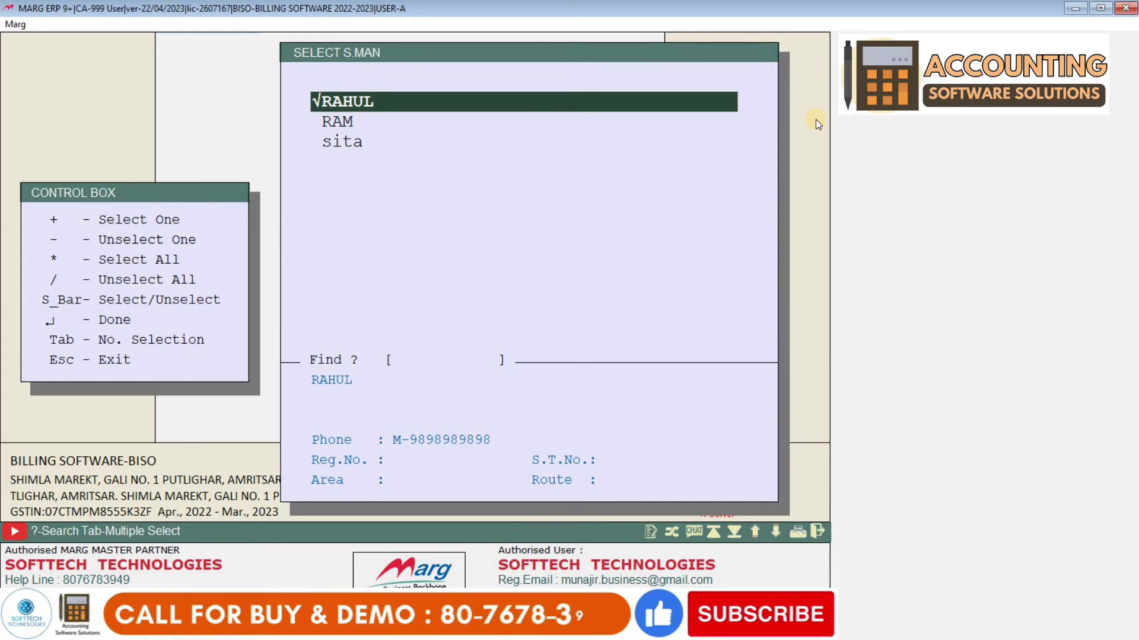
key(Return)
Set the statement's start date to 01/04/2022, keeping the end date 31/03/2023, the Detailed report and Type Separate No.
text(0)
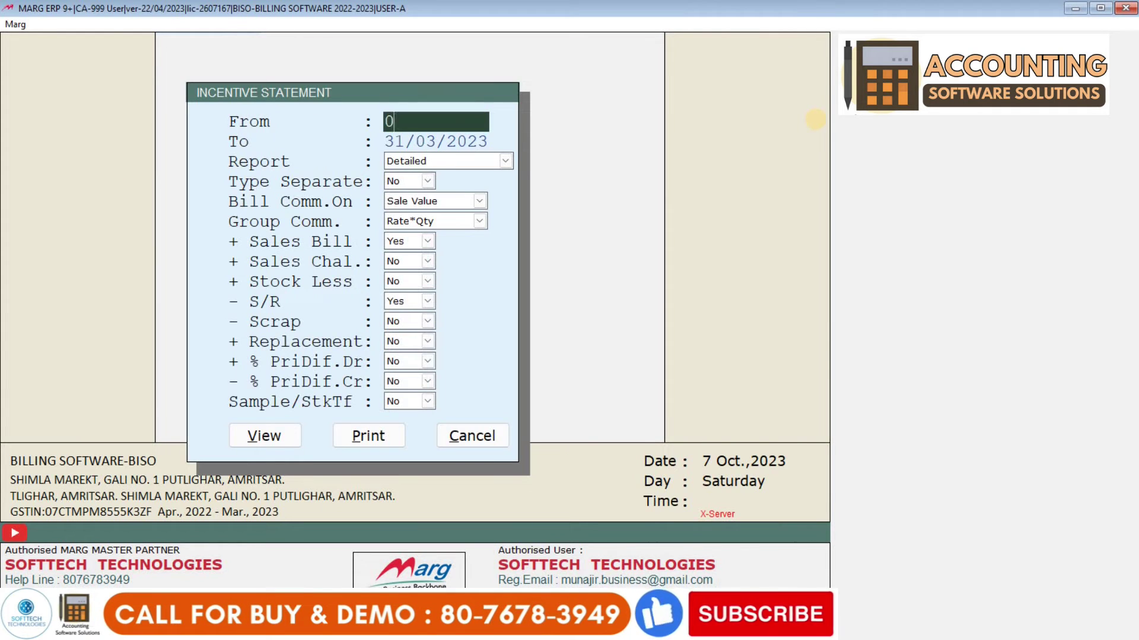
text(1/04)
key(Return)
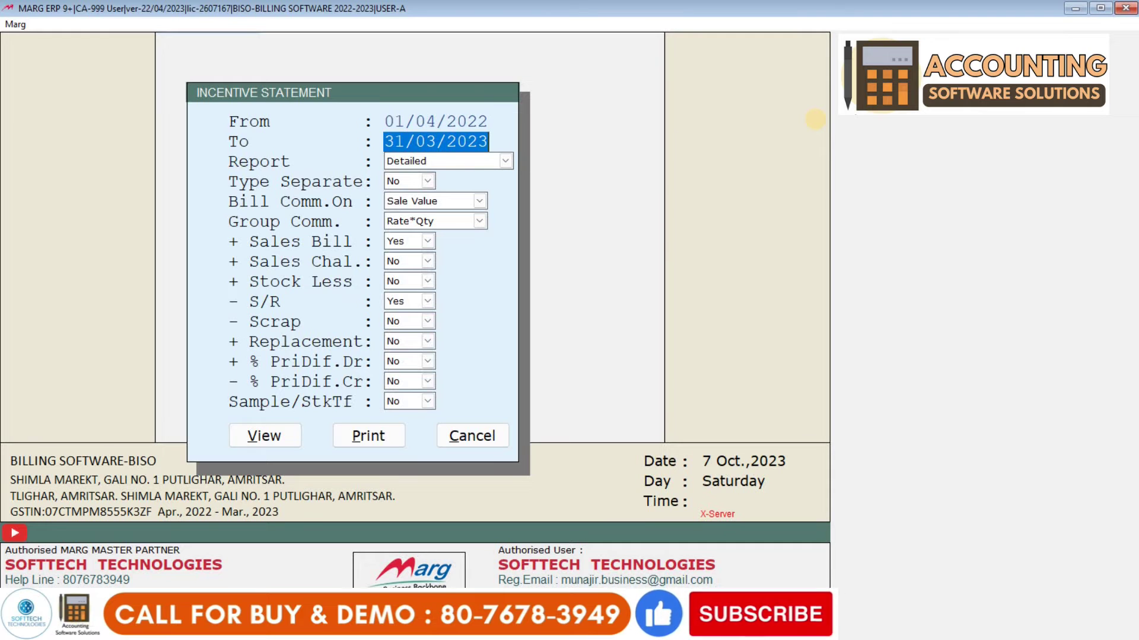
key(Return)
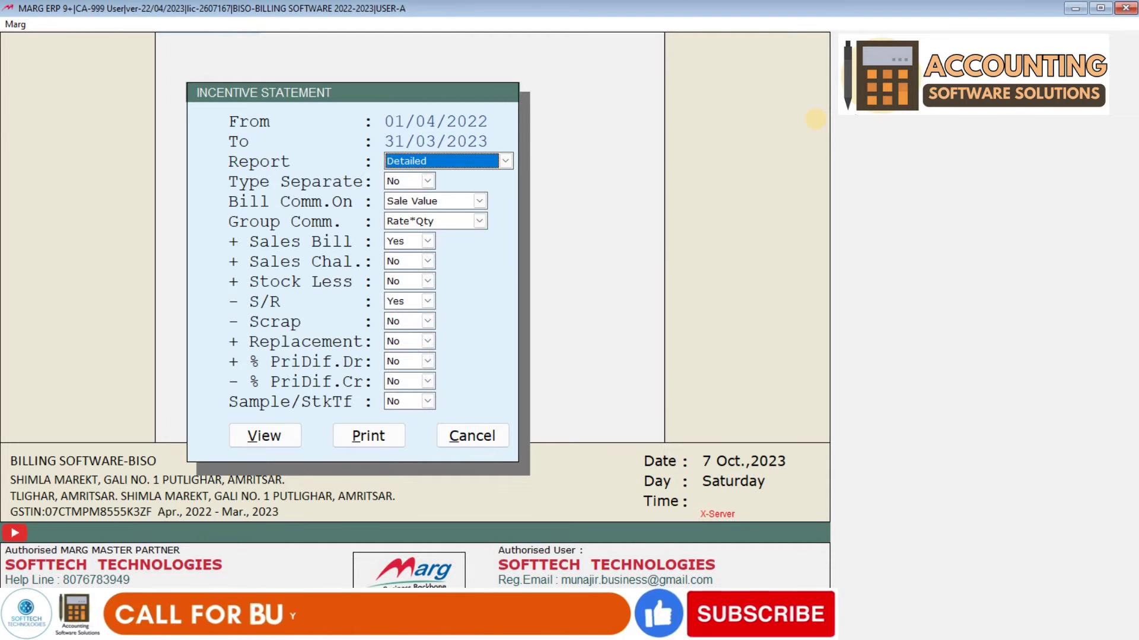
key(alt+Down)
key(Return)
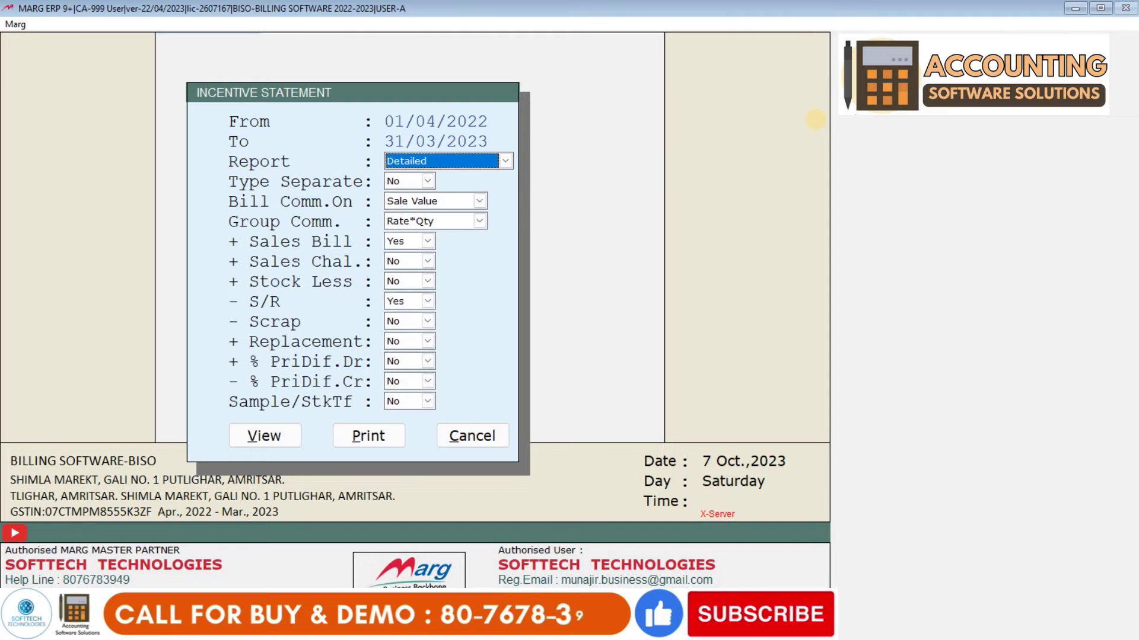
key(Return)
key(Return)
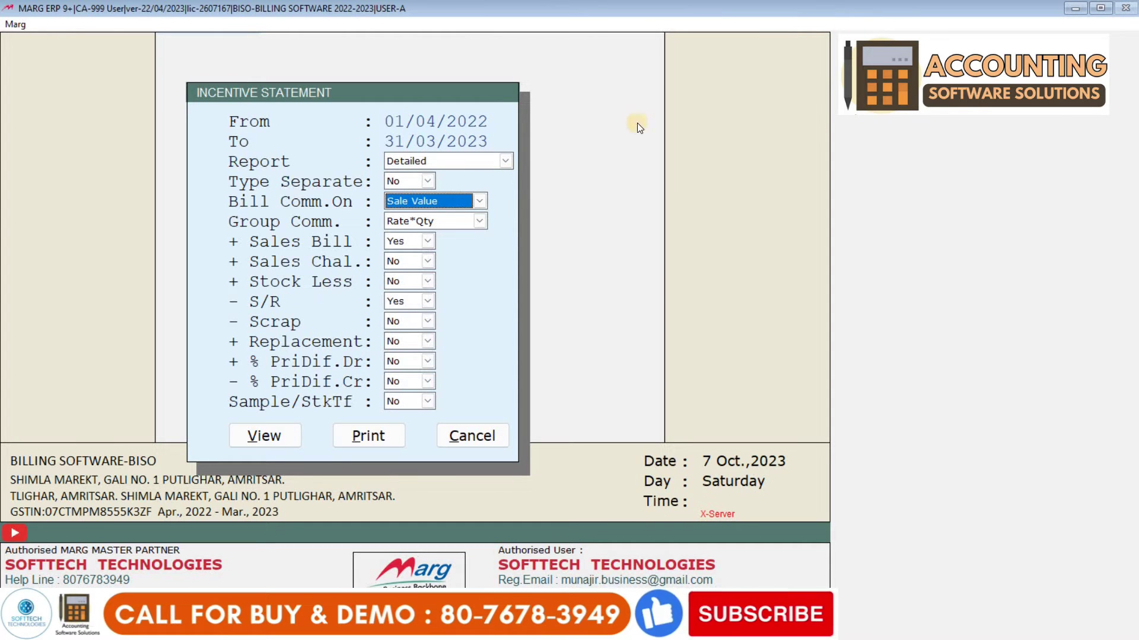
Base the bill commission on Bill Value, keep the remaining options at their defaults and view the incentive statement.
key(alt+Down)
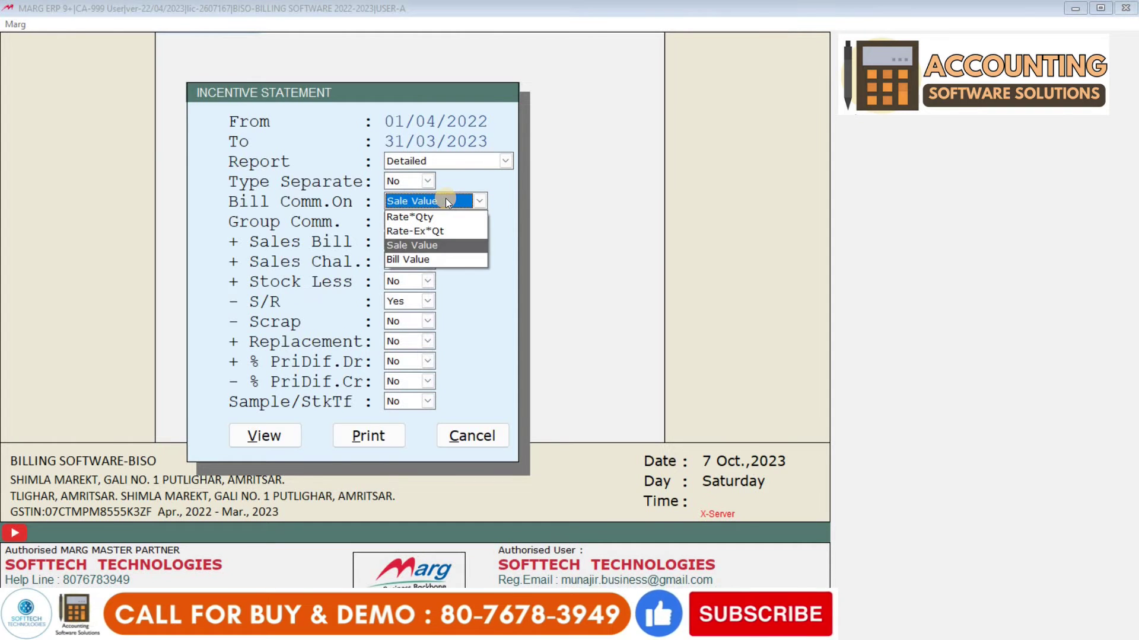
click(433, 264)
key(Return)
key(Return)
key(Return)
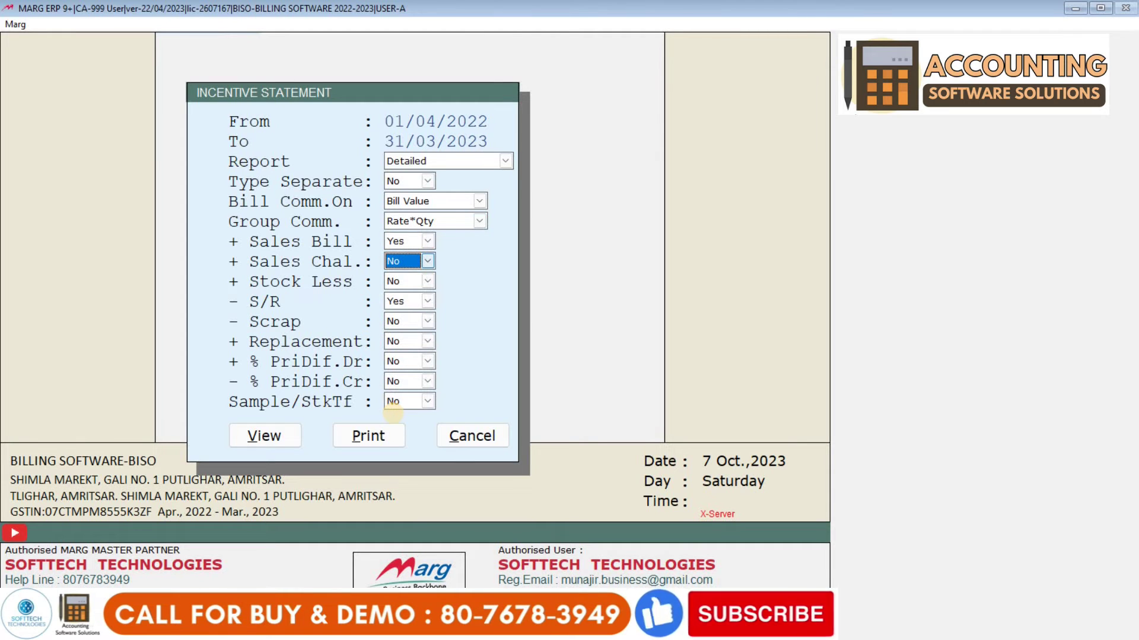
key(Return)
key(Return)
key(Return)
key(Return)
key(Return)
key(Return)
key(Return)
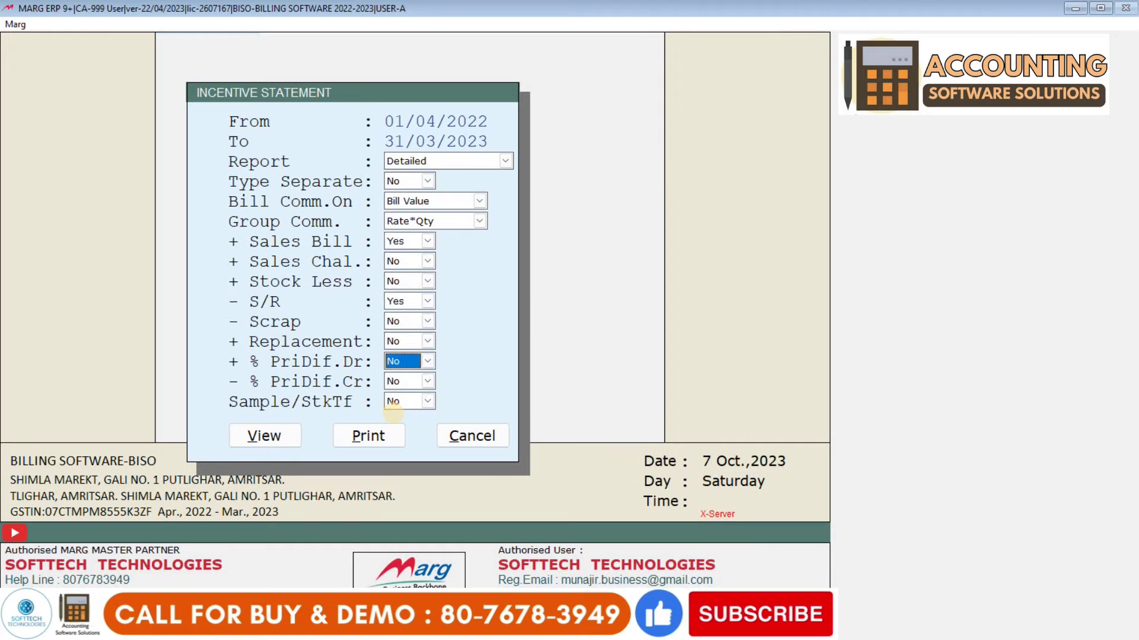
key(Return)
key(Return)
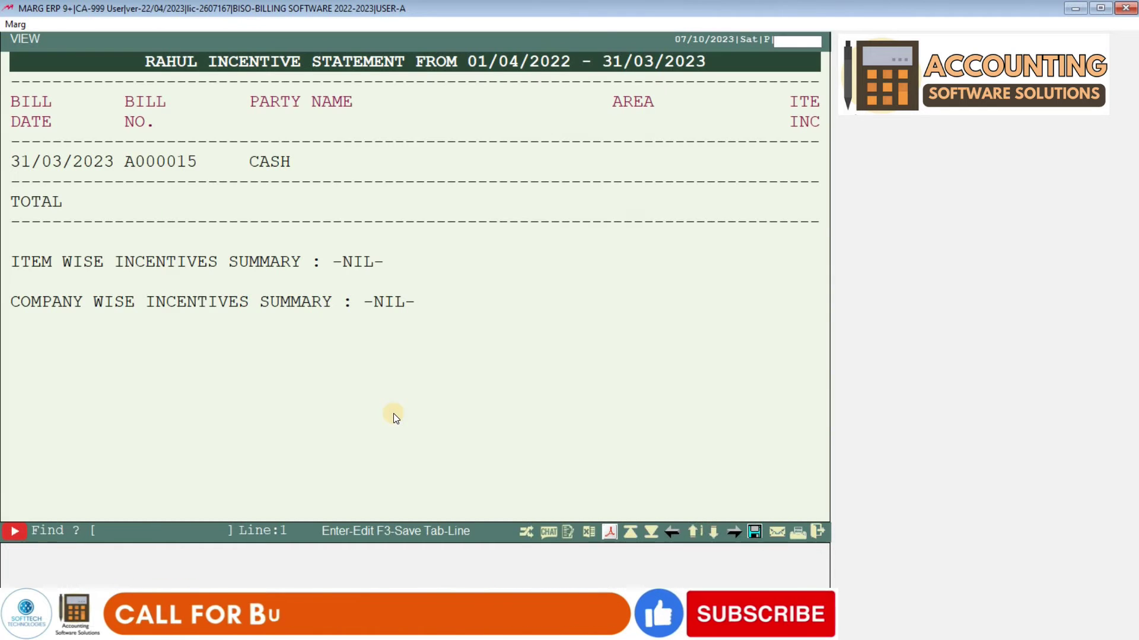
Look through the bill rows and incentive summaries of the first salesman's statement.
key(Down)
key(Down)
key(Down)
key(Down)
key(Down)
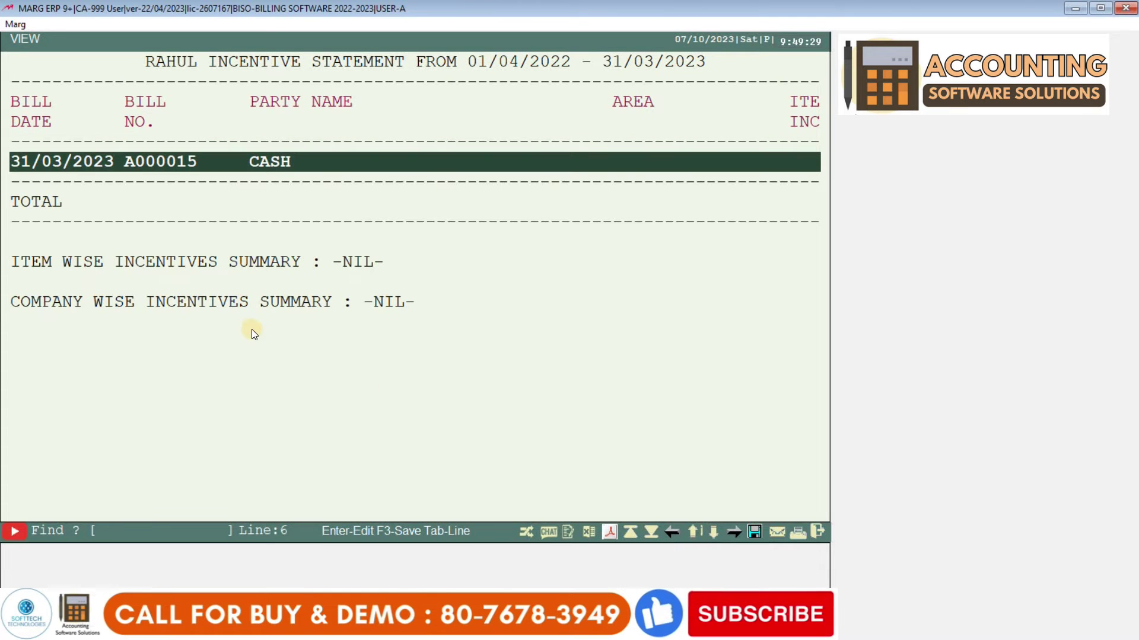
key(Down)
key(Down)
key(Down)
key(Down)
key(Down)
key(Down)
key(Down)
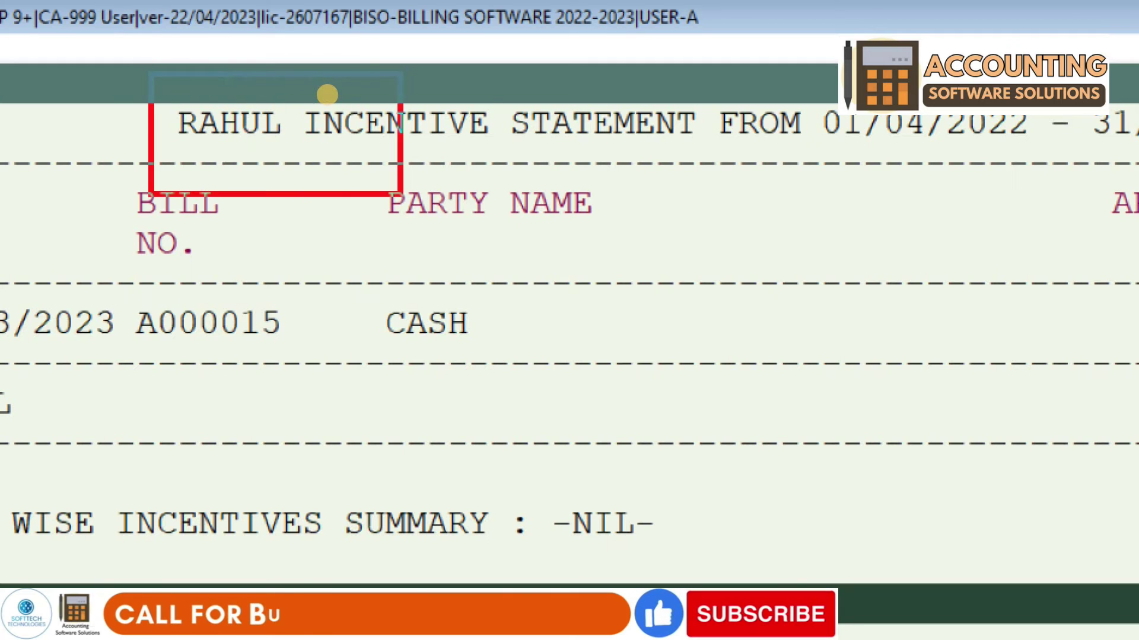
click(542, 200)
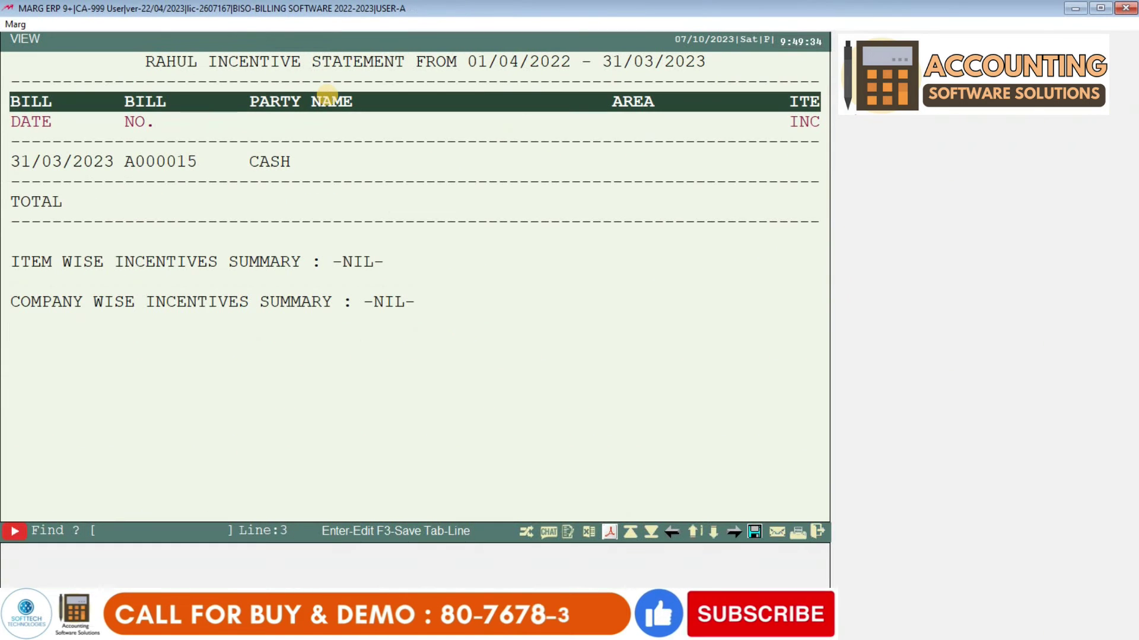
Examine the CASH bill's sale value, incentive percentage and total incentive columns, and close the statement.
key(Down)
key(Right)
key(Right)
key(Right)
key(Right)
key(Right)
key(Right)
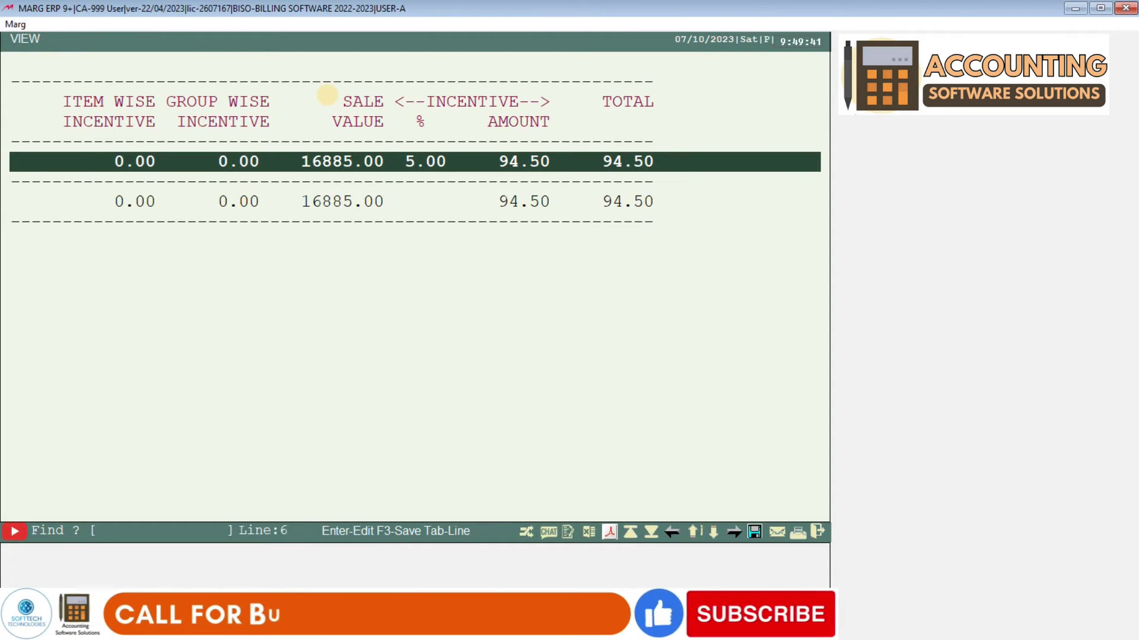
key(Left)
key(Left)
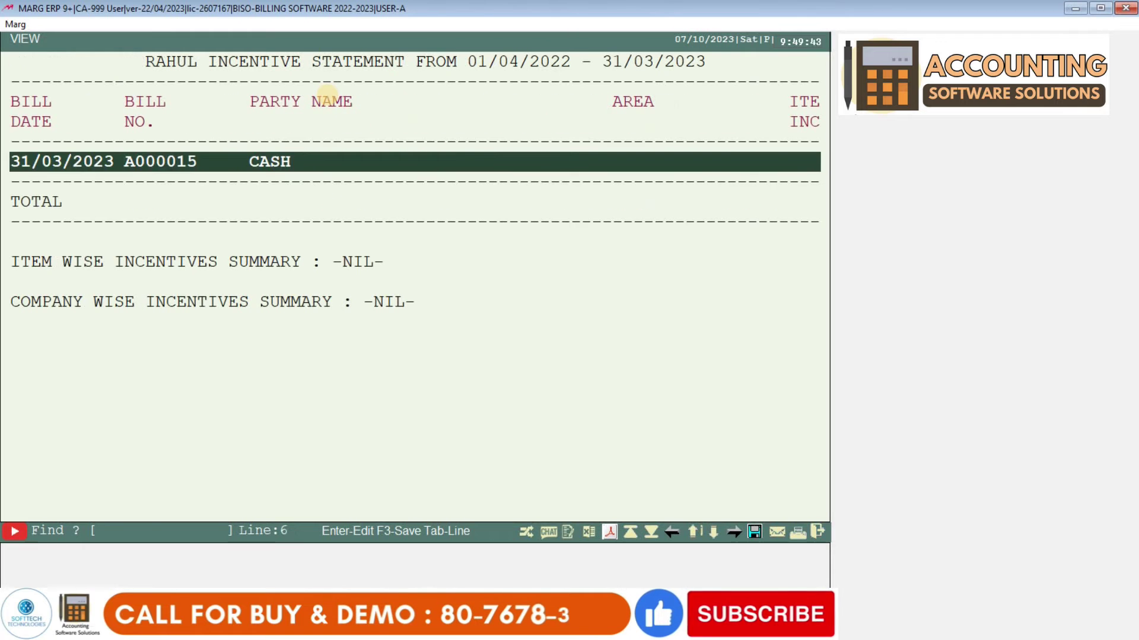
key(Right)
key(Right)
key(Right)
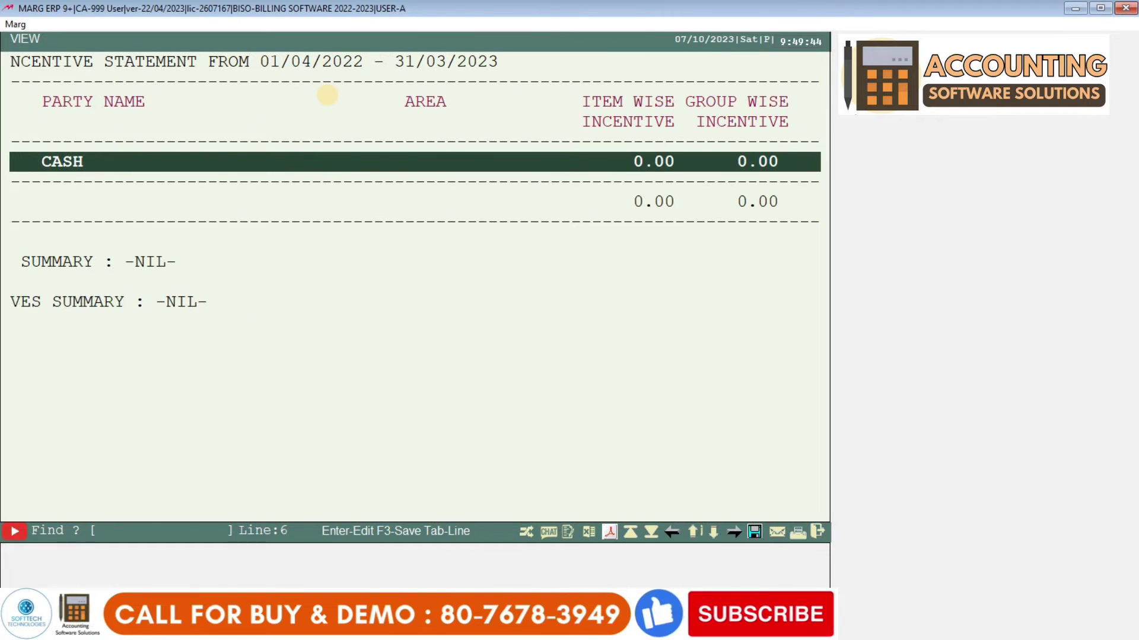
key(Left)
key(Left)
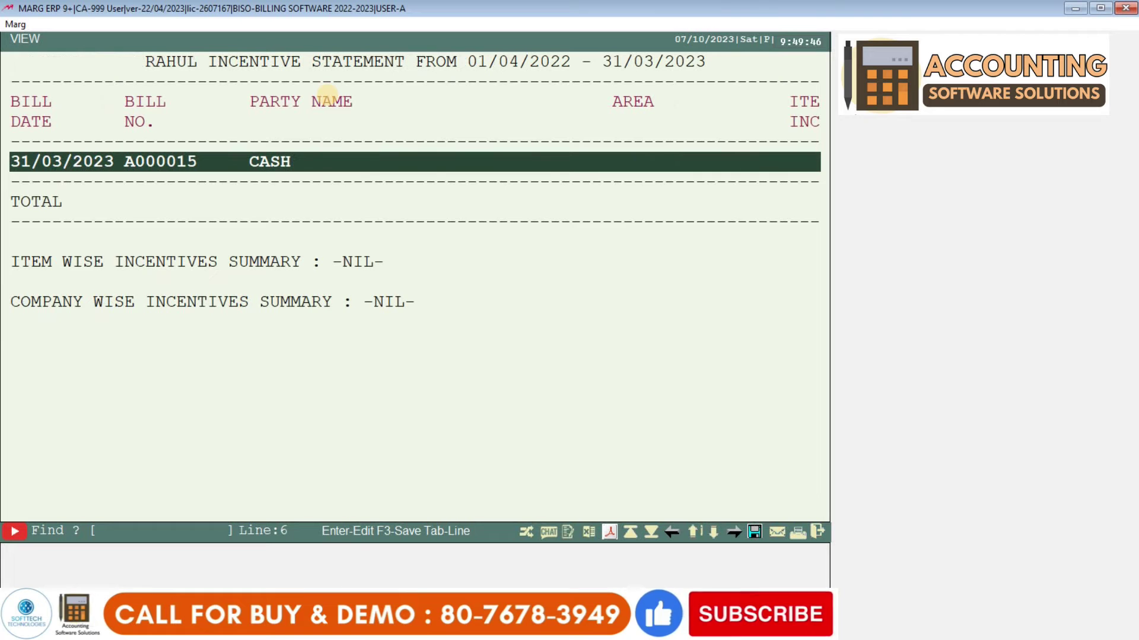
key(Right)
key(Right)
key(Tab)
key(Escape)
Mark the second salesman in the list and proceed to the incentive statement options.
key(Down)
key(space)
key(Up)
key(Return)
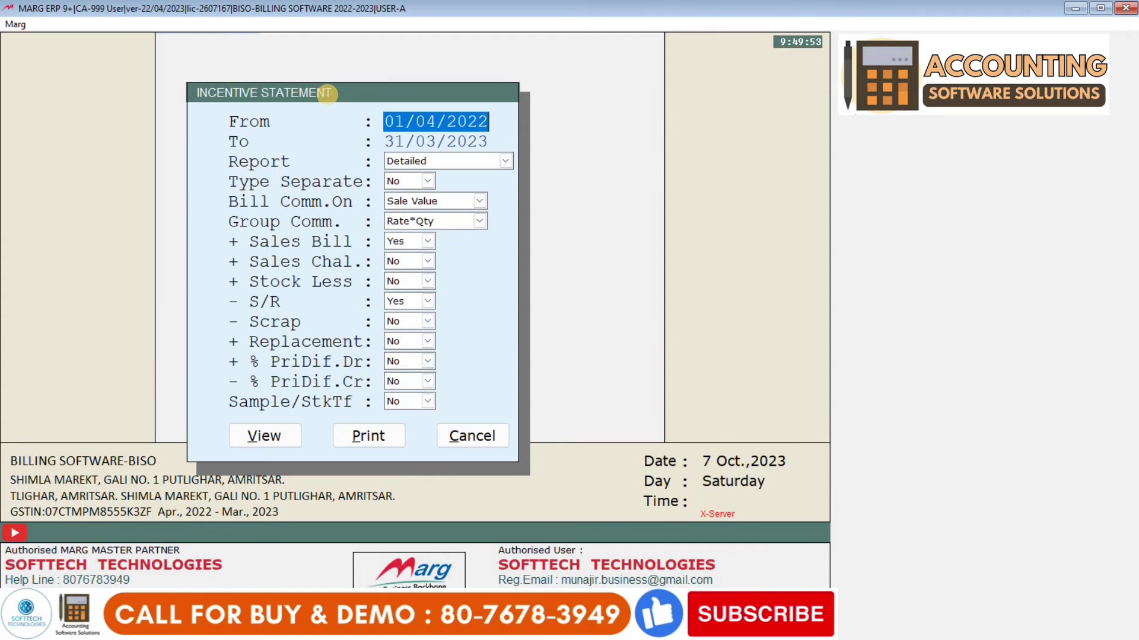
Keep the dates and Detailed report, base the bill commission on Bill Value and view the second salesman's incentive statement.
key(Return)
key(Return)
key(Return)
key(Return)
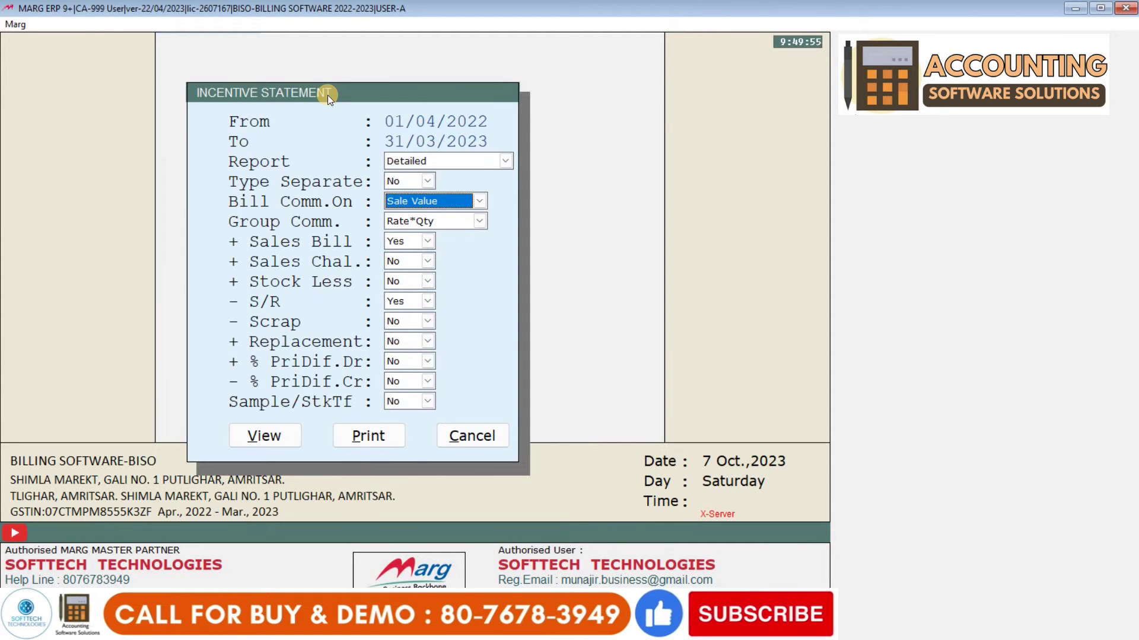
key(Down)
key(Return)
key(Return)
key(Return)
key(Return)
key(Return)
key(Return)
key(Return)
key(Return)
key(Return)
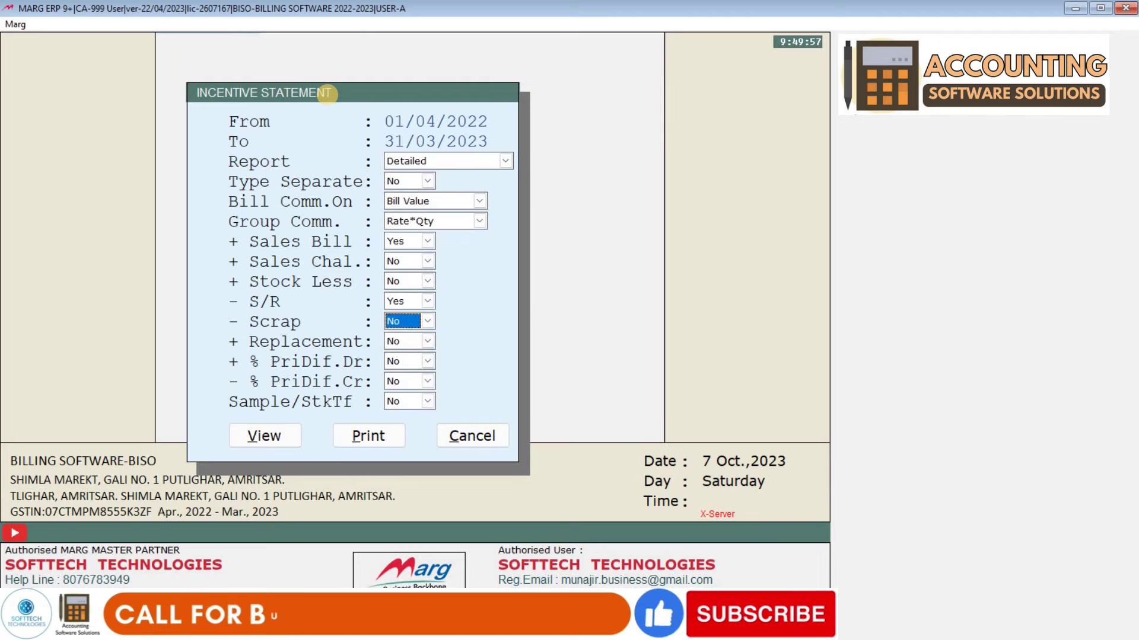
key(Return)
key(Return)
key(Return)
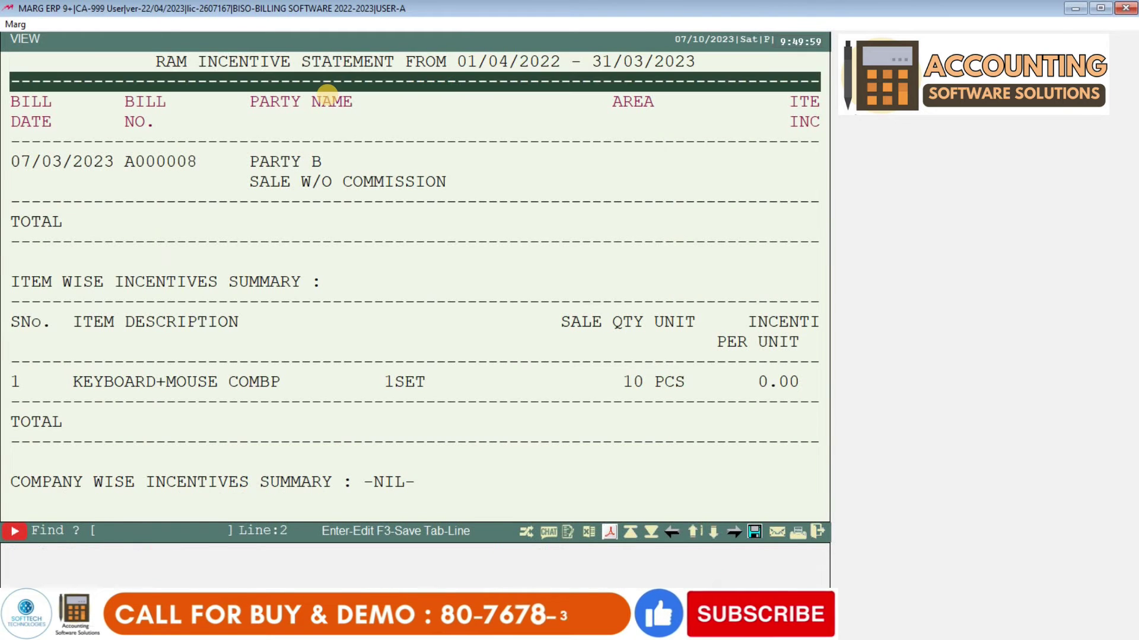
Look through the second salesman's statement down to the keyboard and mouse combo in the item-wise incentives summary.
key(Down)
key(Down)
key(Down)
key(Down)
key(Down)
key(Down)
key(Down)
key(Down)
key(Down)
key(Down)
key(Down)
key(Down)
key(Down)
key(Down)
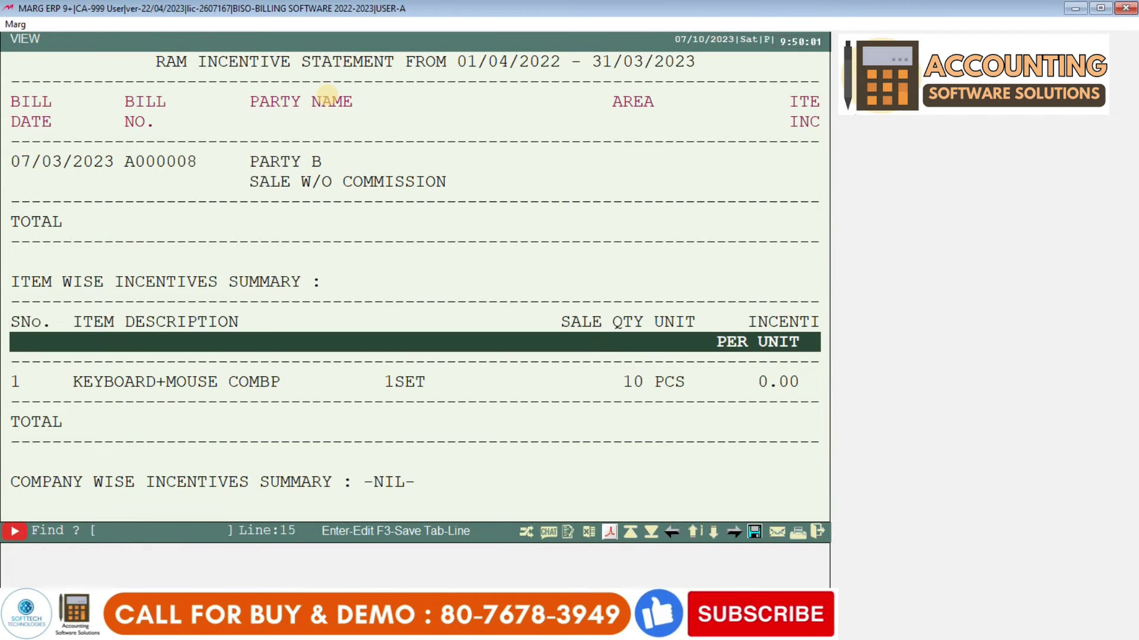
key(Up)
key(Up)
key(Up)
key(Down)
key(Down)
key(Down)
key(Down)
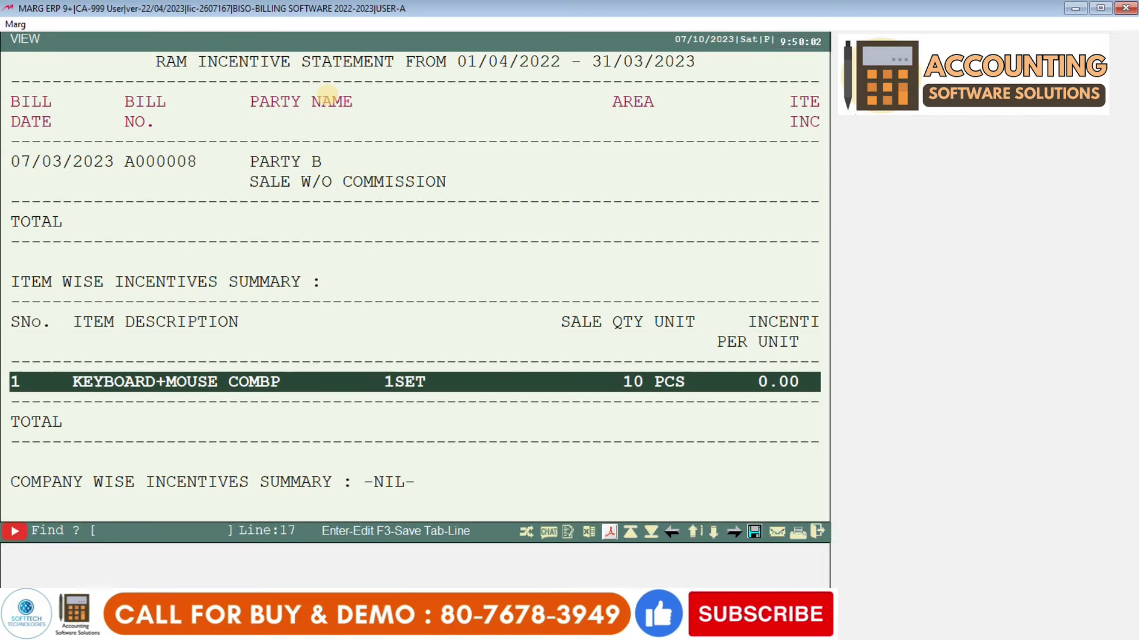
Examine the per-unit, percentage and amount incentive columns for the keyboard and mouse combo.
key(Right)
key(Right)
key(Right)
key(Right)
key(Right)
key(Right)
key(Right)
key(Right)
key(Left)
key(Left)
key(Left)
key(Left)
key(Left)
key(Left)
key(Left)
key(Left)
key(Up)
key(Down)
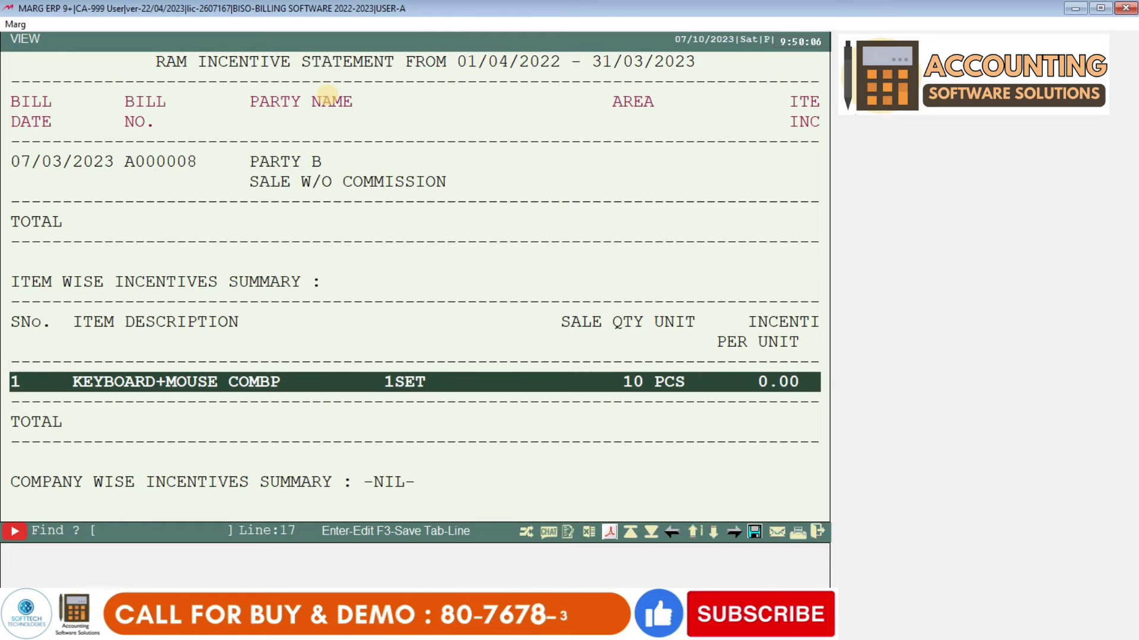
key(Right)
Examine the item-wise incentive, sale value and total incentive columns for the PARTY B bill.
key(Up)
key(Up)
key(Up)
key(Up)
key(Up)
key(Up)
key(Up)
key(Up)
key(Up)
key(Up)
key(Up)
key(Up)
key(Up)
key(Up)
key(Up)
key(Up)
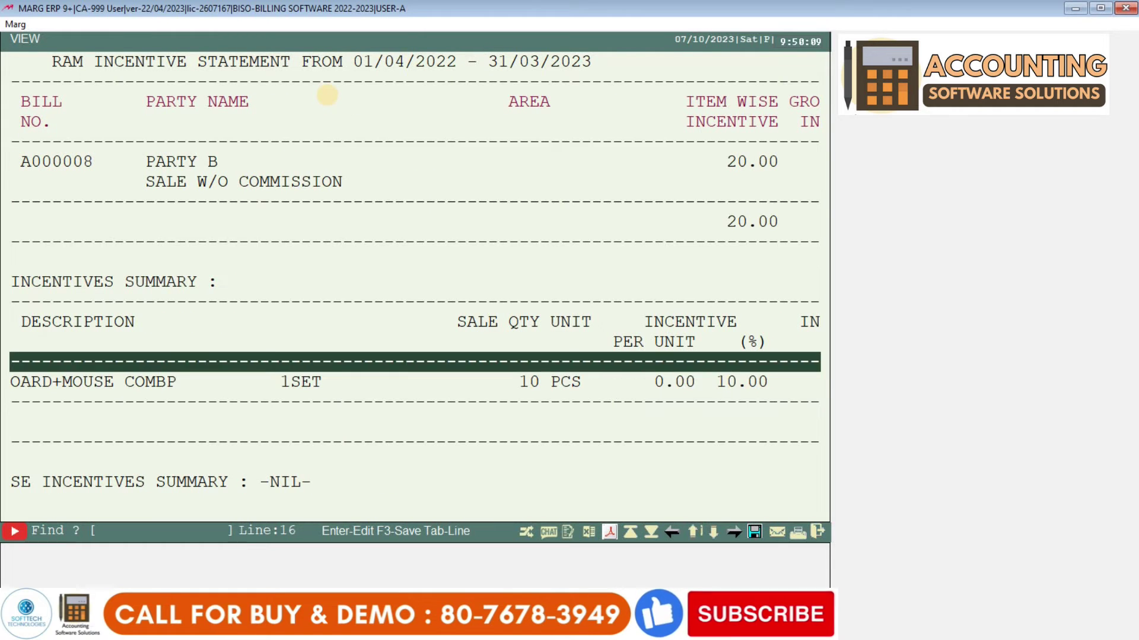
key(Down)
key(Down)
key(Down)
key(Down)
key(Down)
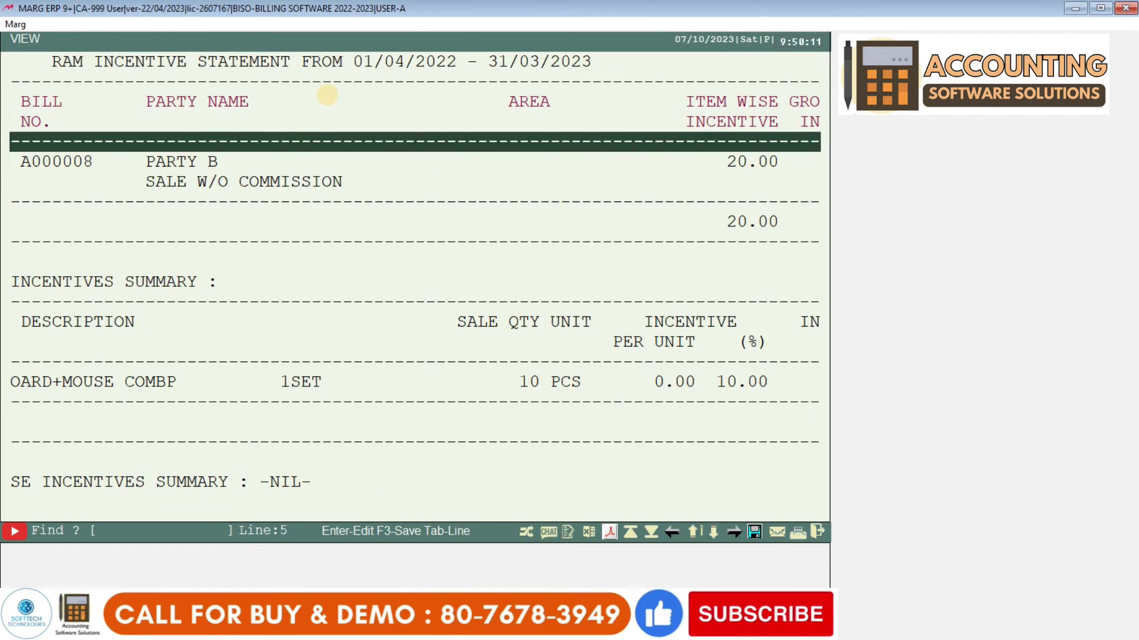
key(Right)
key(Right)
key(Right)
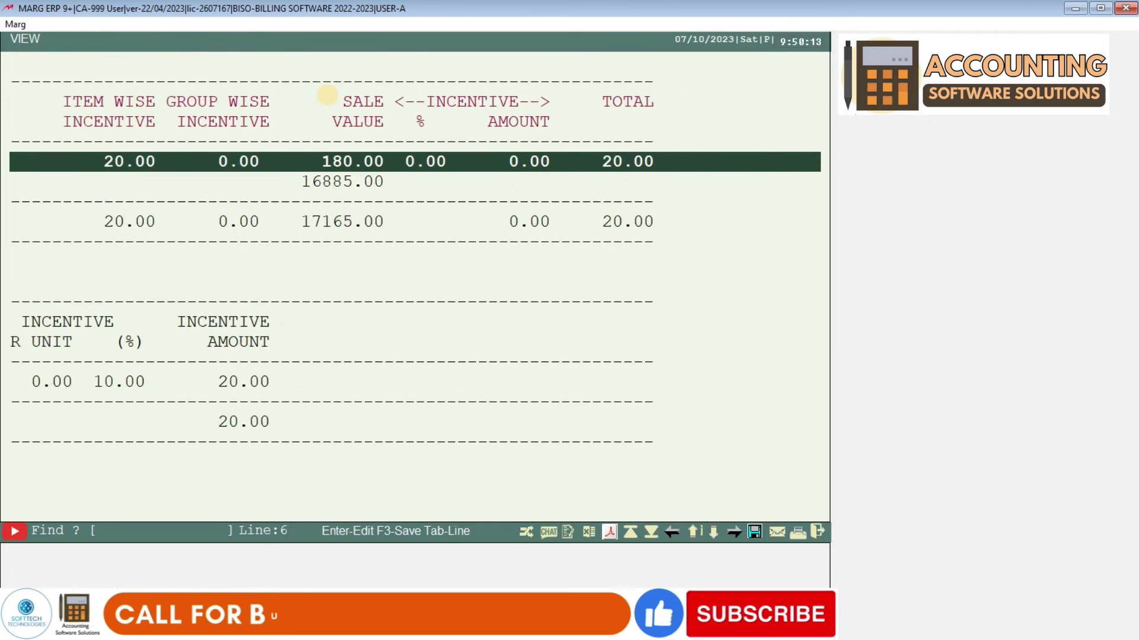
key(Left)
key(Left)
key(Left)
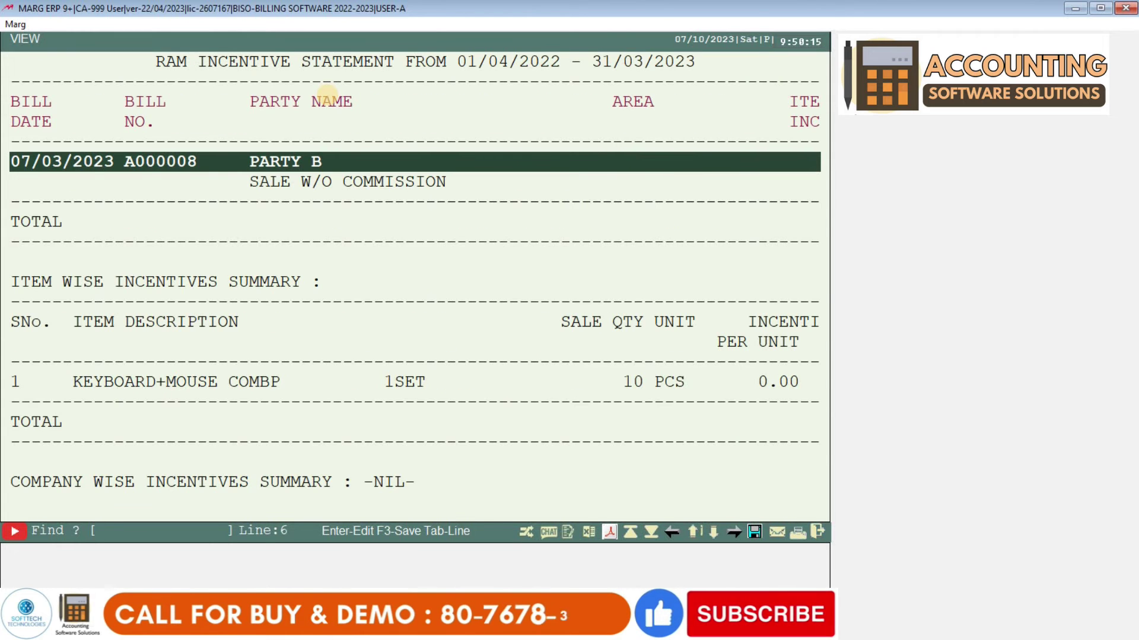
Check the incentive columns of the SALE W/O COMMISSION row and close the statement.
key(Down)
key(Right)
key(Right)
key(Left)
key(Escape)
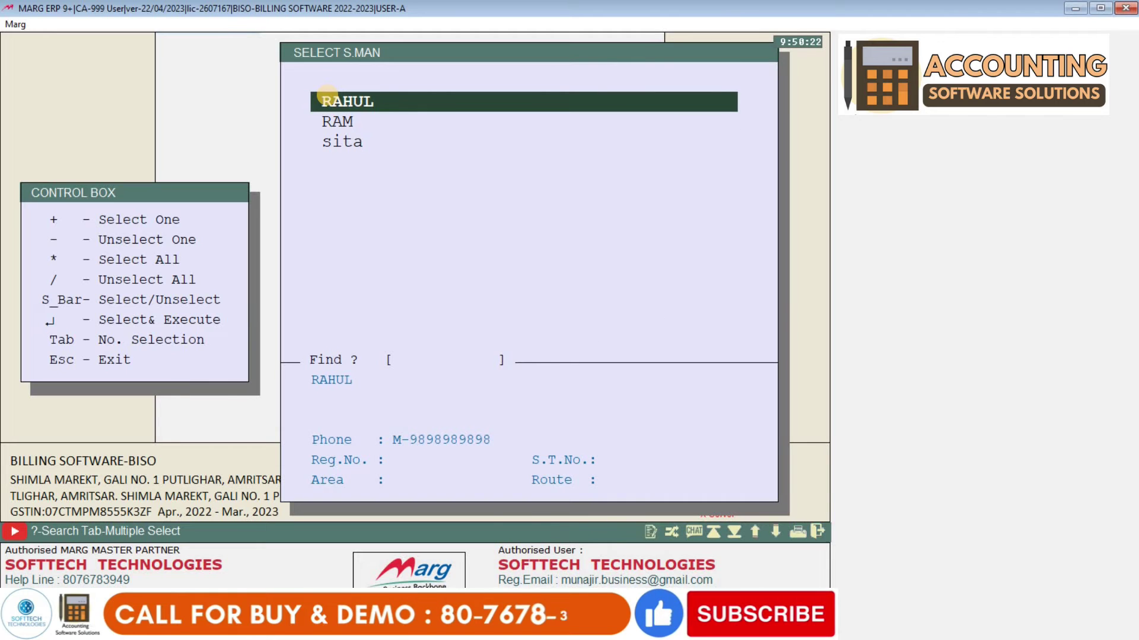
Select the first salesman and view the detailed incentive statement from 01/04/2022 to 31/03/2023, with bill commission on Sale Value.
key(space)
key(Up)
key(Return)
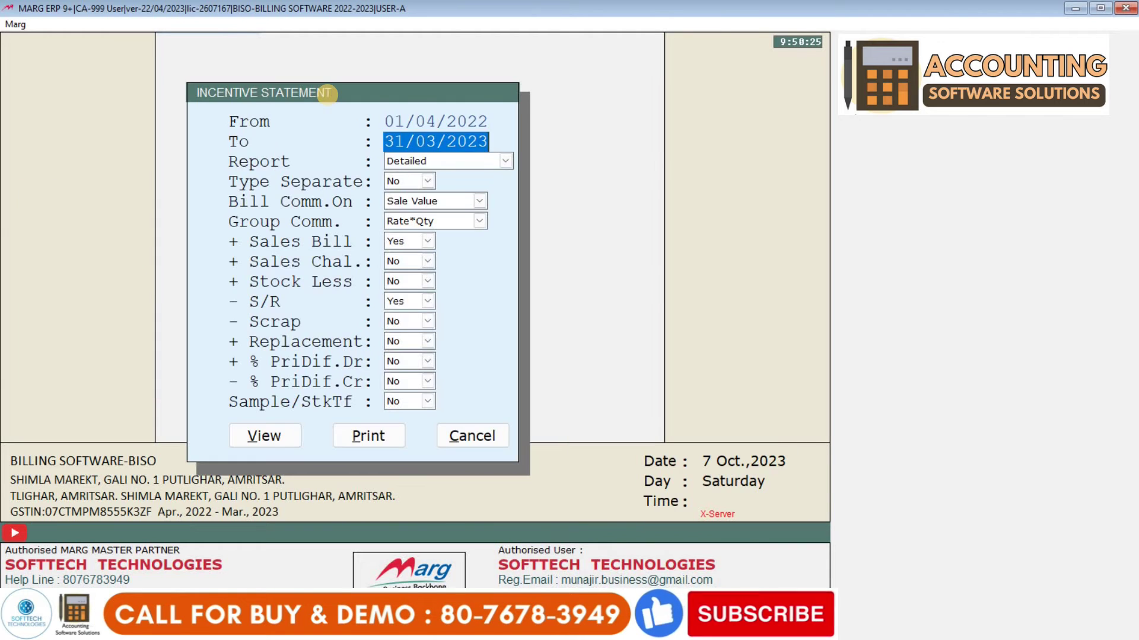
key(Return)
key(Return)
key(Return)
key(Return)
key(Return)
key(Return)
key(Return)
key(Return)
key(Return)
key(Return)
key(Return)
key(Return)
key(Return)
key(Return)
Examine the sale value, incentive percentage and incentive amount columns of the Sale Value statement, and close it.
key(Down)
key(Down)
key(Down)
key(Down)
key(Down)
key(Right)
key(Right)
key(Right)
key(Right)
key(Right)
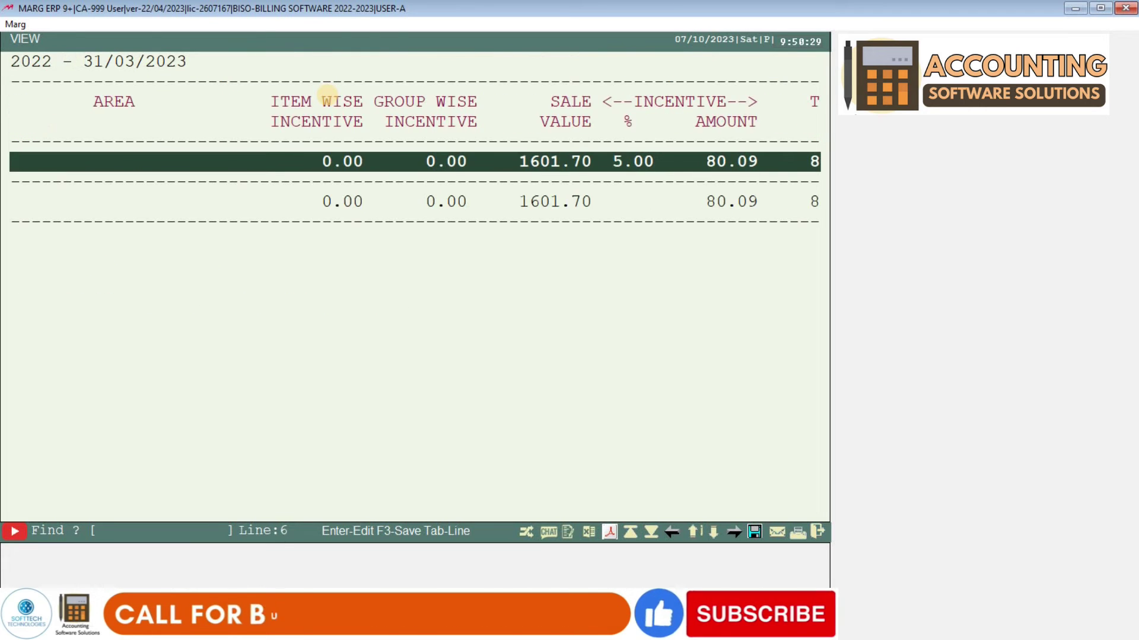
key(Right)
key(Right)
key(Escape)
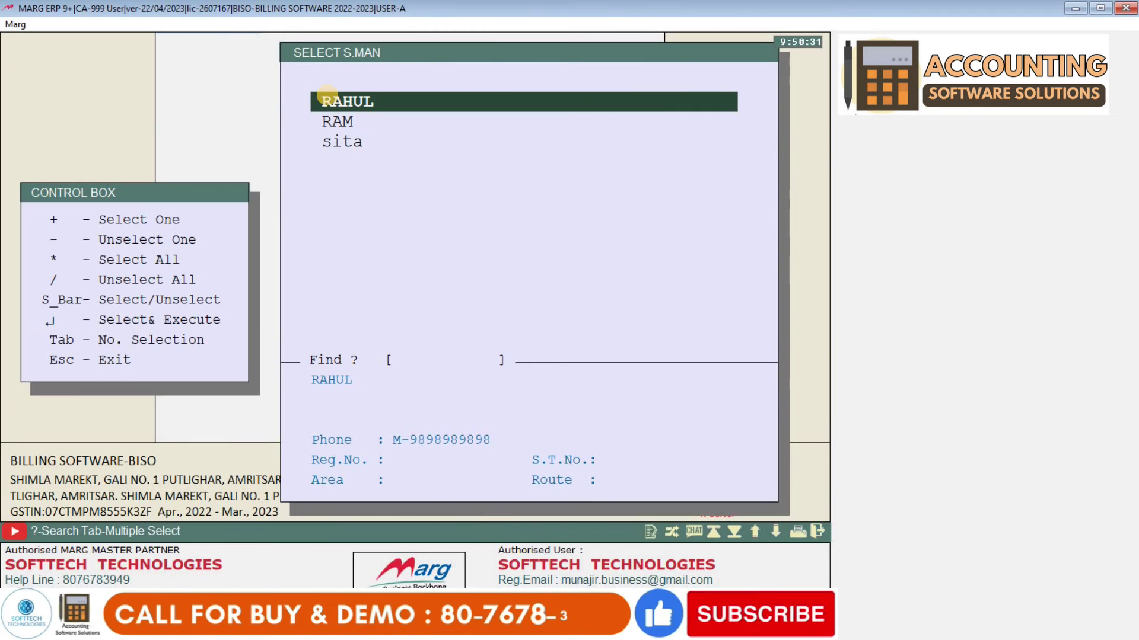
Set the bill commission basis to Bill Value and view the first salesman's detailed incentive statement again.
key(Escape)
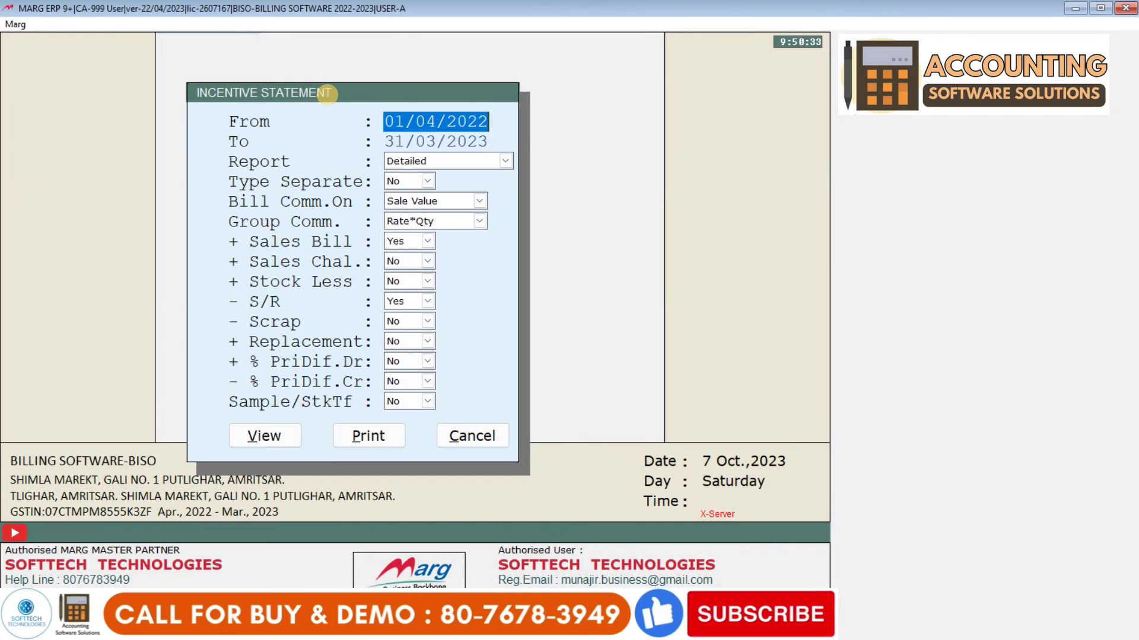
key(Return)
key(Return)
key(Return)
key(Return)
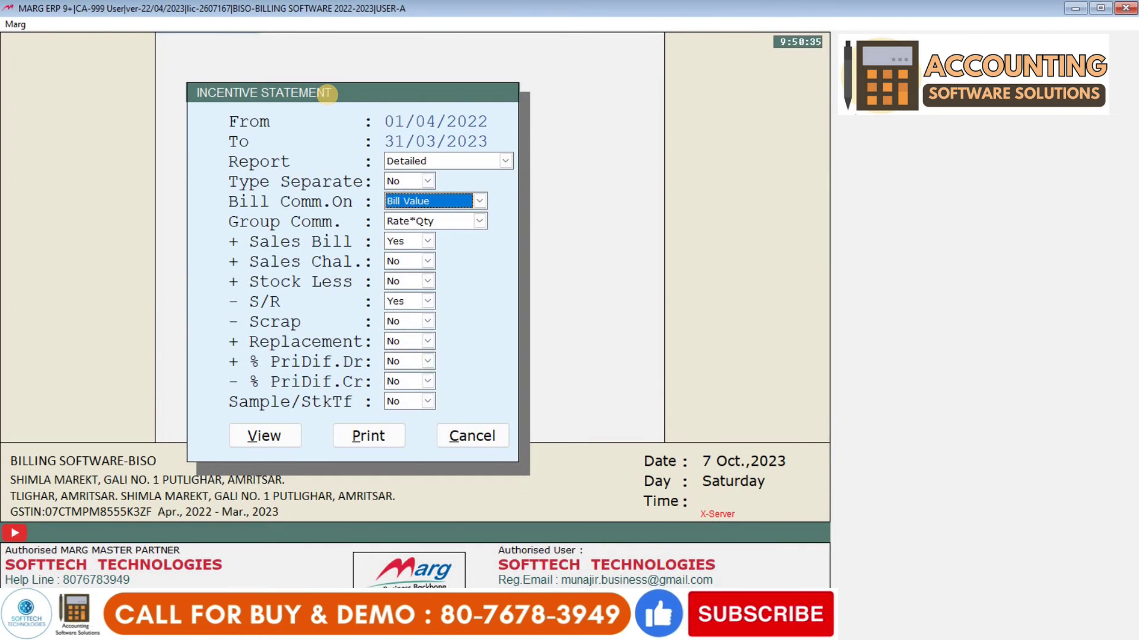
key(Return)
key(Return)
key(Return)
key(Return)
key(Return)
key(Return)
key(Return)
key(Return)
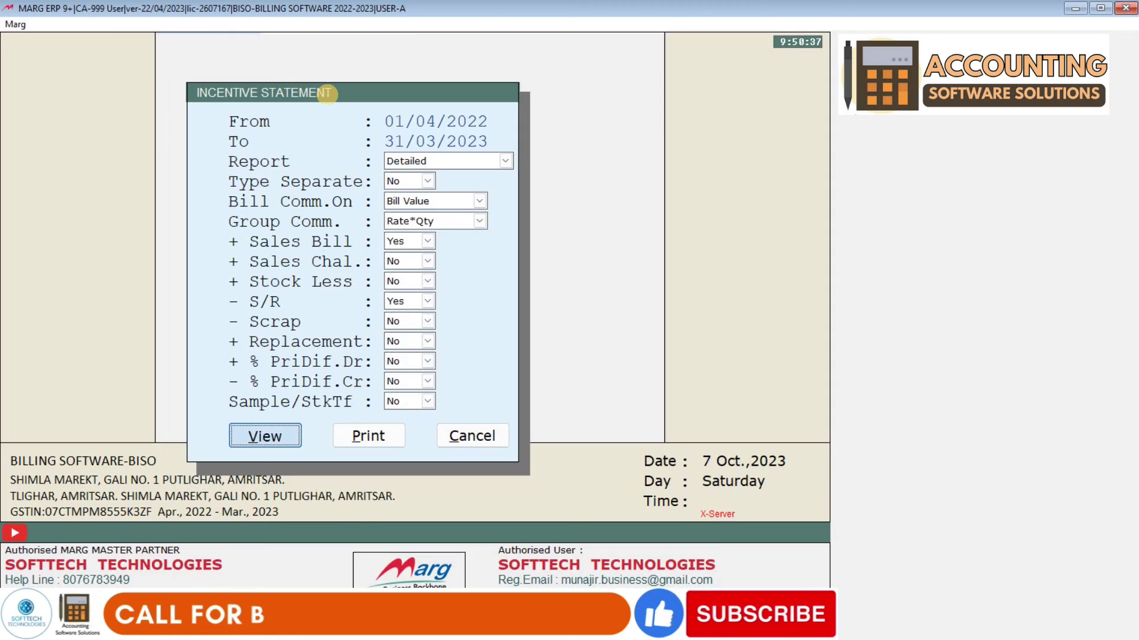
key(Return)
Examine the sale value, incentive and total columns of the CASH bill in the Bill Value statement, and close it.
key(Down)
key(Right)
key(Right)
key(Right)
key(Right)
key(Right)
key(Right)
key(Right)
key(Right)
key(Right)
key(Right)
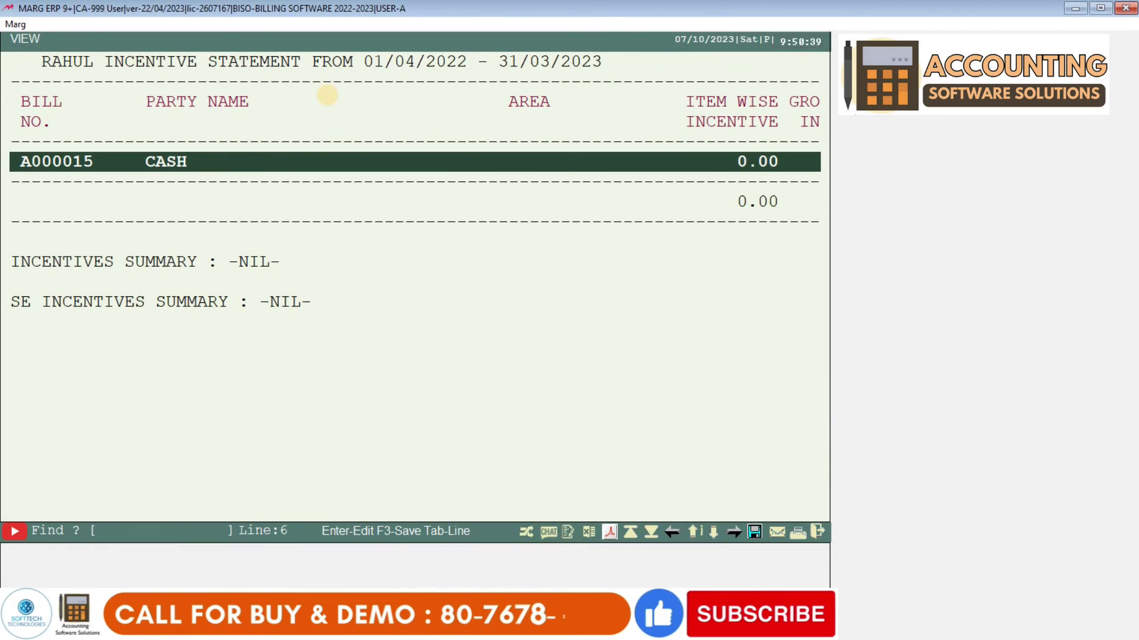
key(Left)
key(Left)
key(Left)
key(Left)
key(Left)
key(Left)
key(Left)
key(Left)
key(Left)
key(Left)
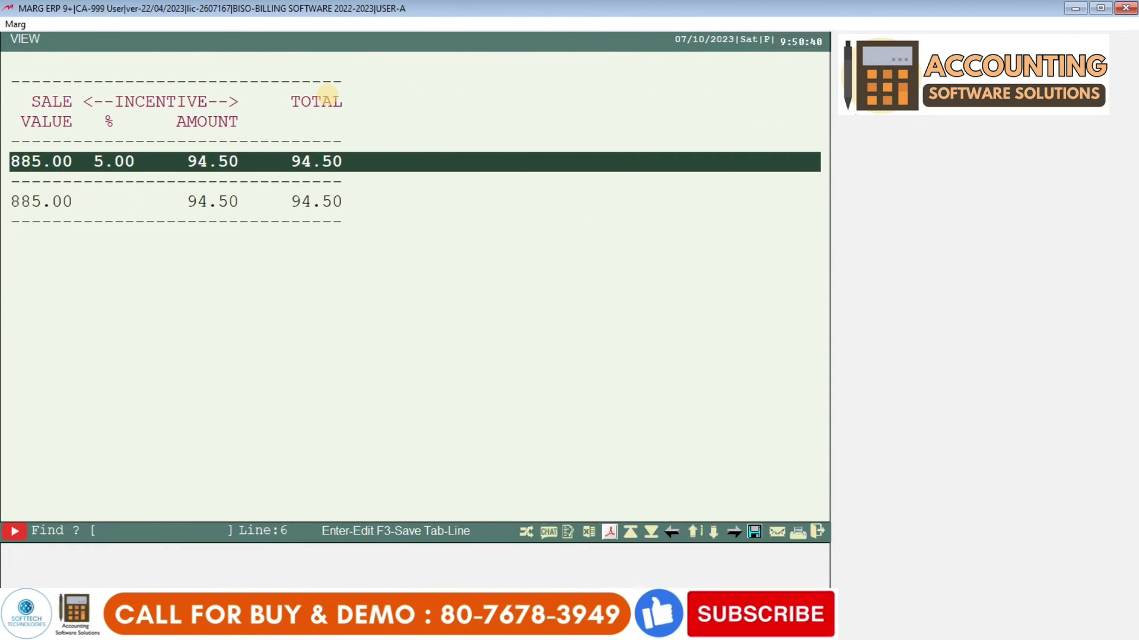
key(Escape)
key(Escape)
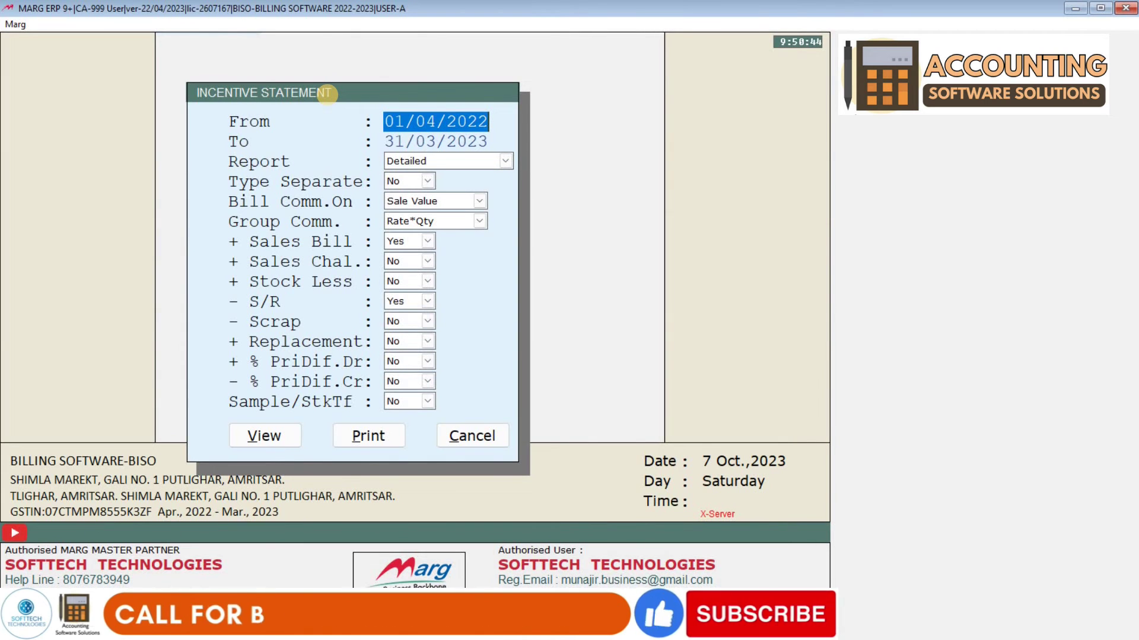
Try to generate another detailed incentive statement with bill commission on Bill Value.
key(Return)
key(Return)
key(Return)
key(Return)
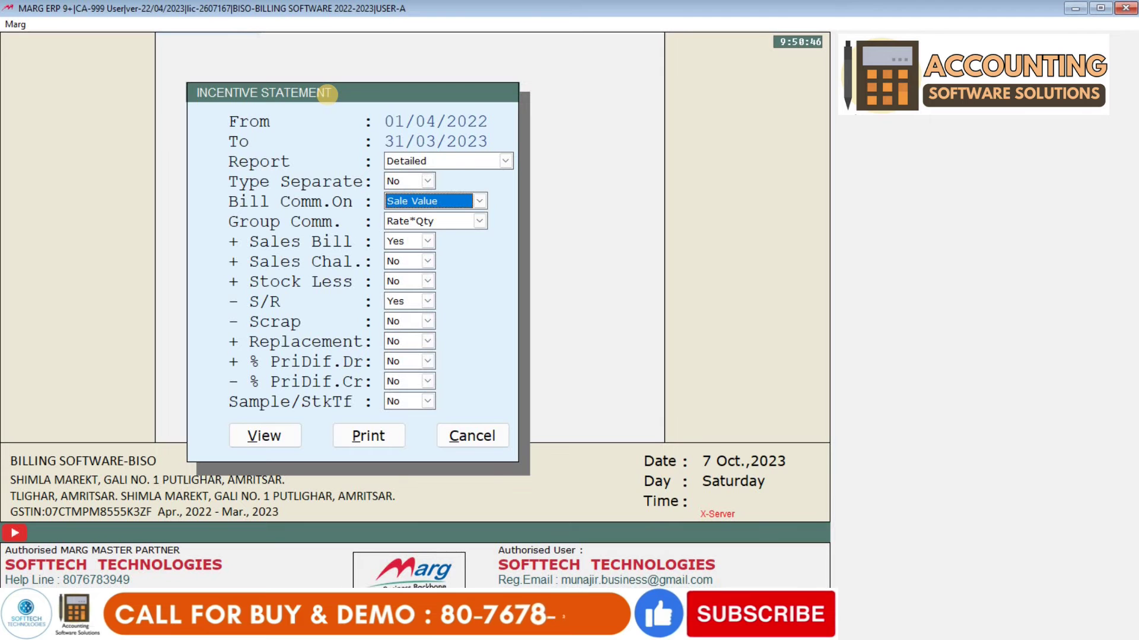
key(Down)
key(Return)
key(Return)
key(Return)
key(Return)
key(Return)
key(Return)
key(Return)
key(Return)
key(Return)
key(Return)
key(Return)
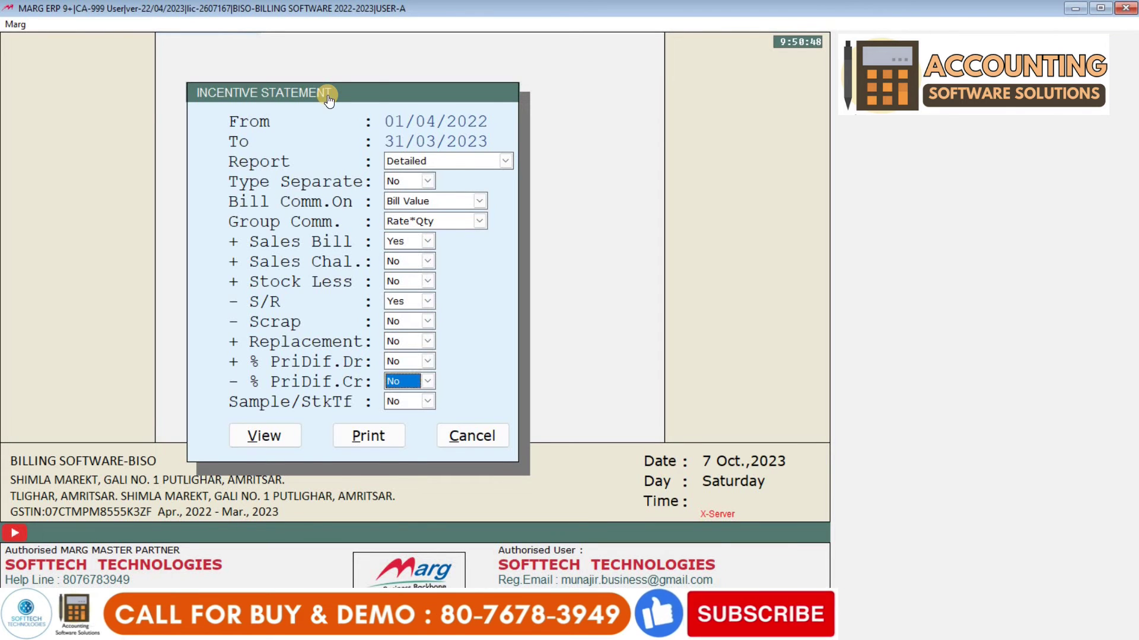
key(Return)
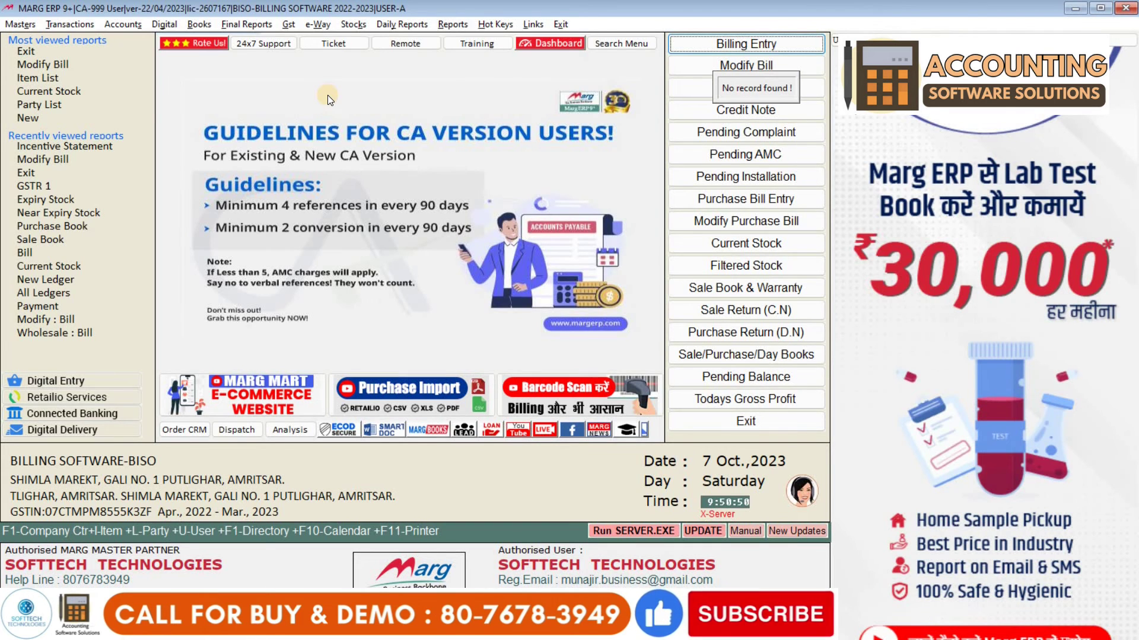
Reopen the field staff Incentive Statement report and select only the first salesman.
key(alt+r)
key(Down)
key(Down)
key(Up)
key(Return)
key(Escape)
key(Up)
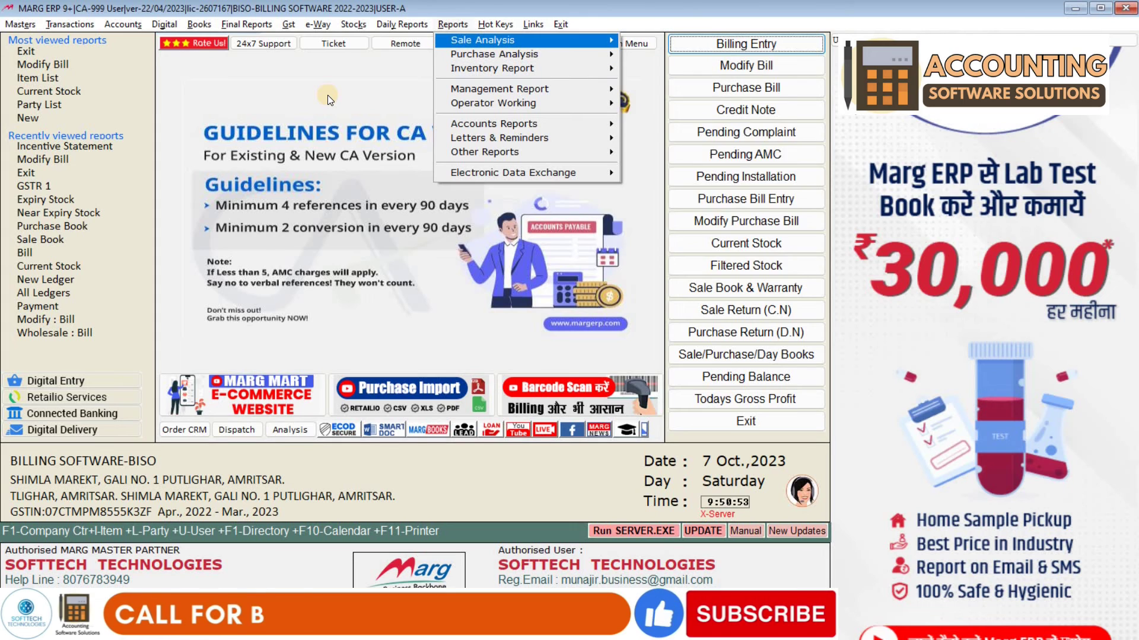
key(Return)
key(Down)
key(Down)
key(Down)
key(Down)
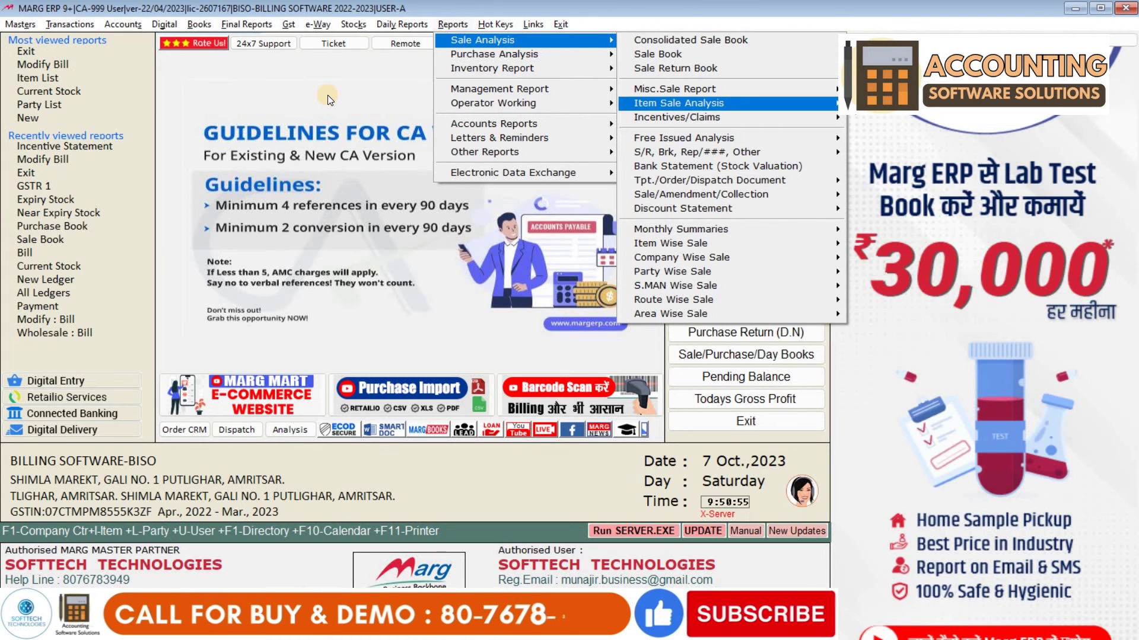
key(Down)
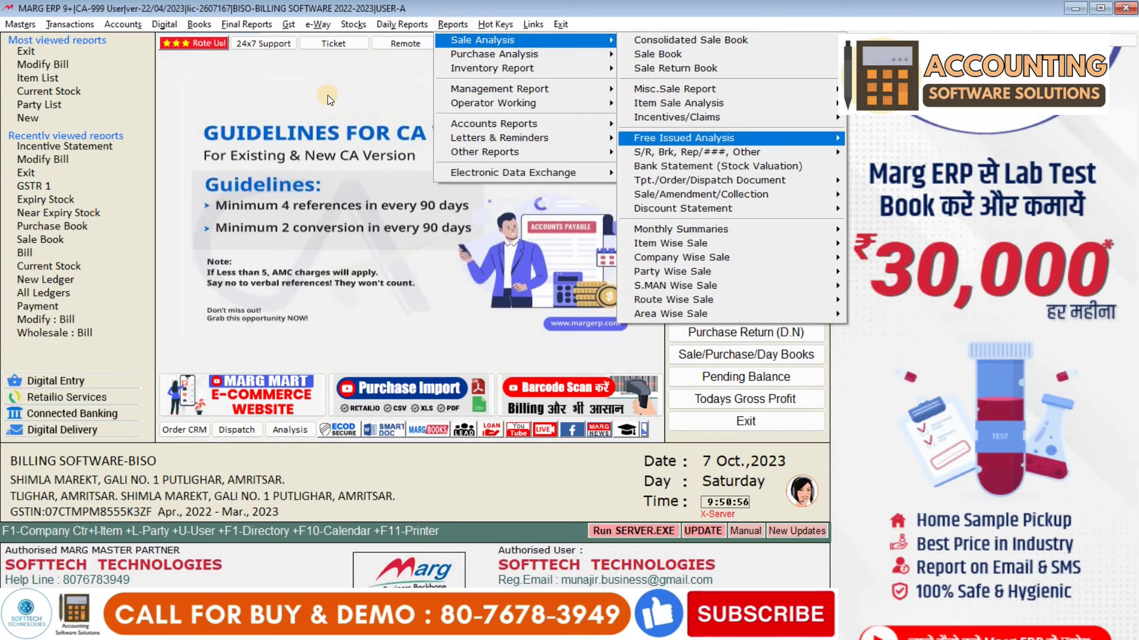
key(Up)
key(Return)
key(Return)
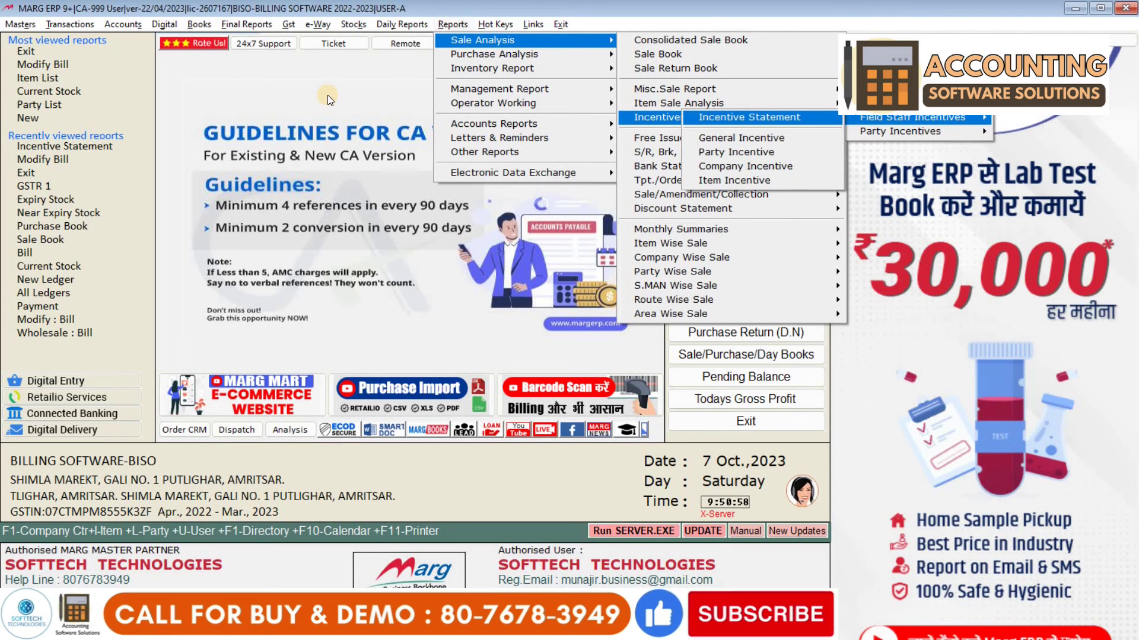
key(Return)
key(space)
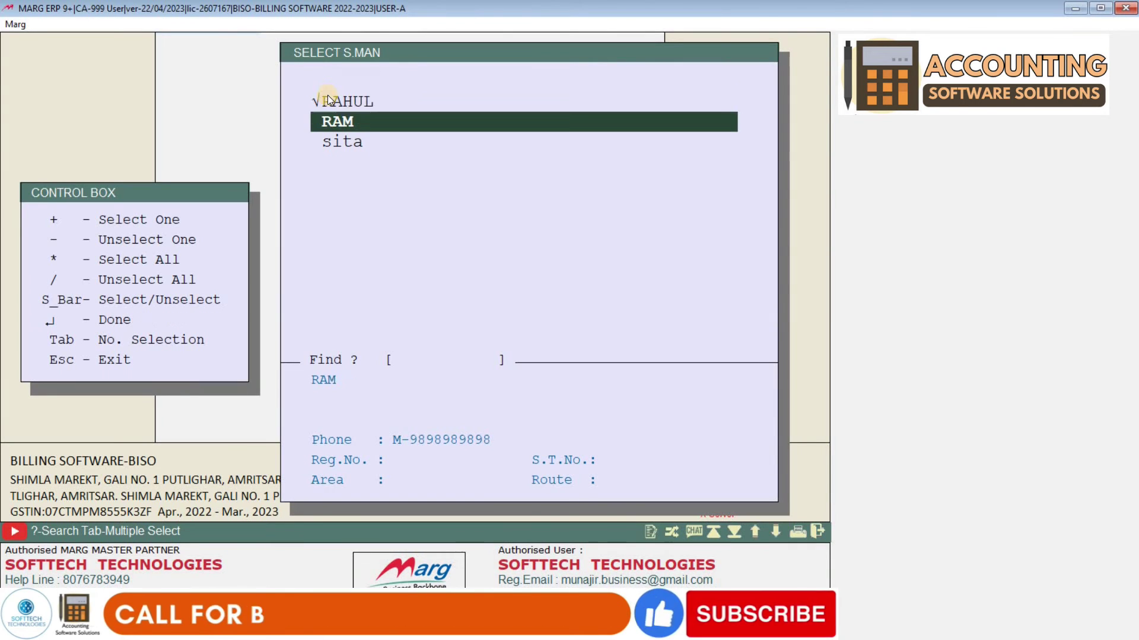
key(Up)
key(Return)
Generate the selected salesman's incentive statement for 01/04/2022 to 31/03/2023 on screen.
key(Return)
key(Return)
key(Return)
key(Return)
key(Return)
key(Return)
key(Return)
key(Return)
key(Return)
key(Return)
key(Return)
key(Return)
key(Return)
key(Return)
key(Return)
key(Return)
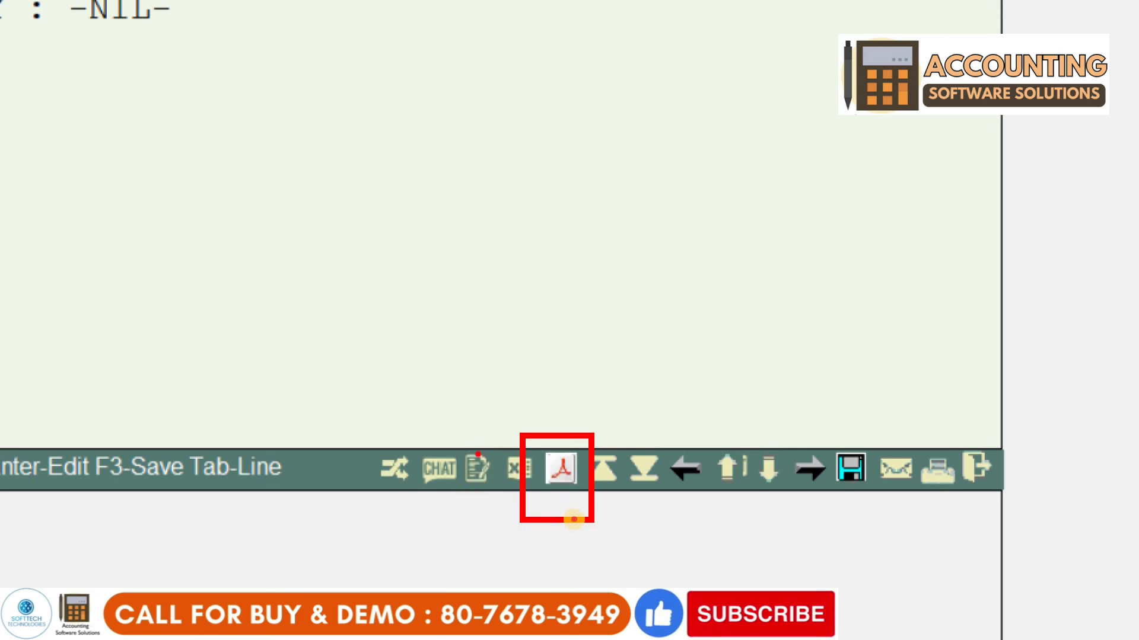
Preview the incentive statement in the GUI-View format and close the preview.
key(Down)
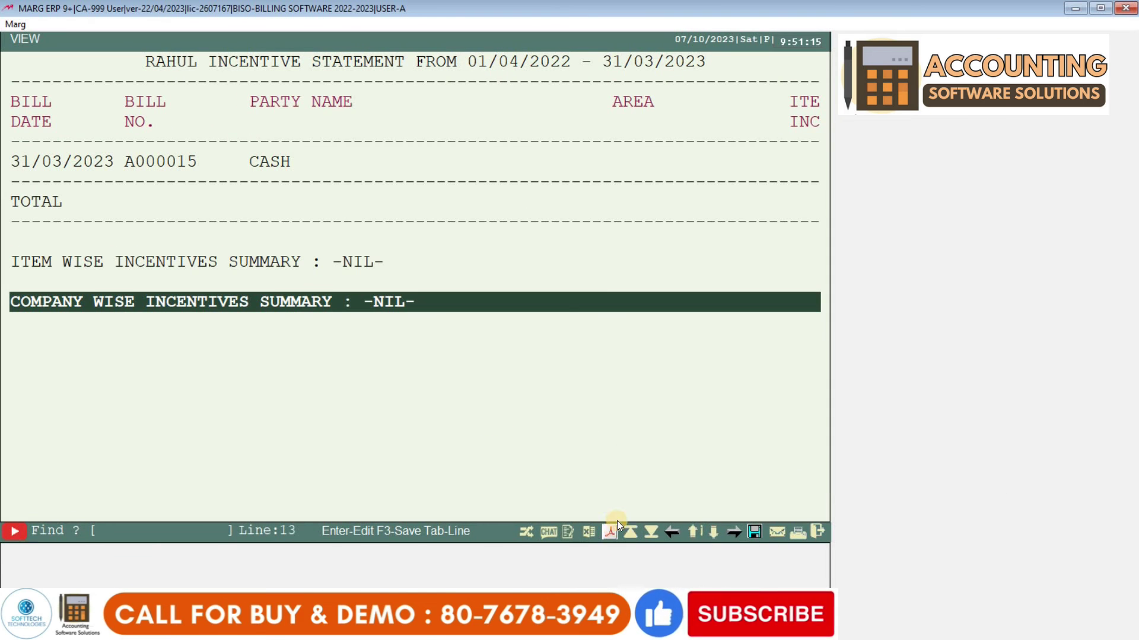
click(610, 529)
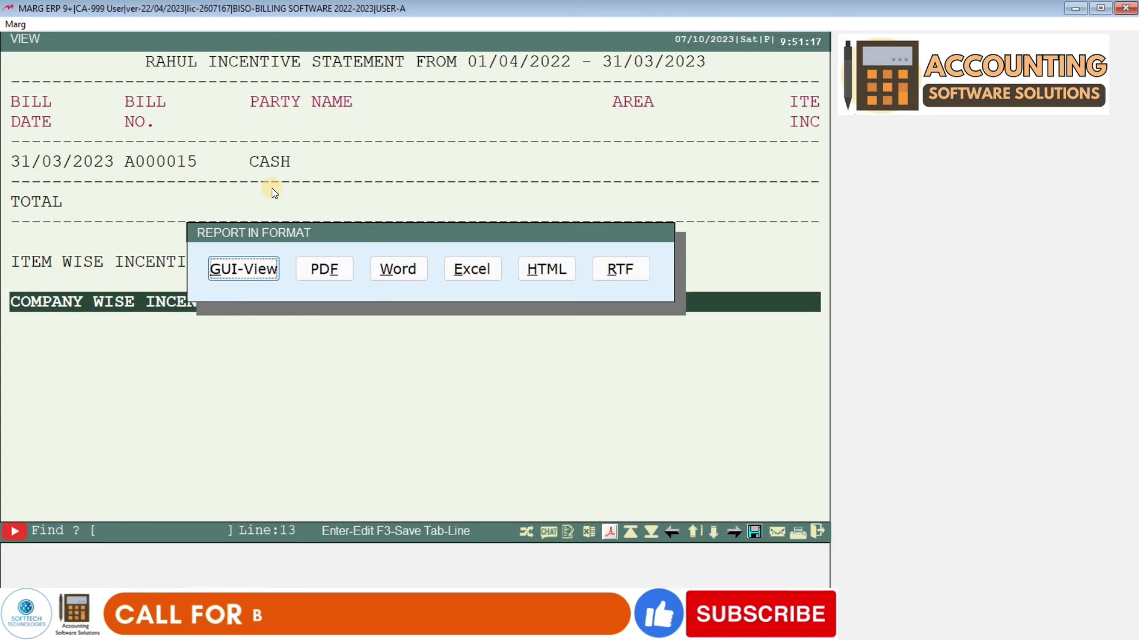
click(249, 272)
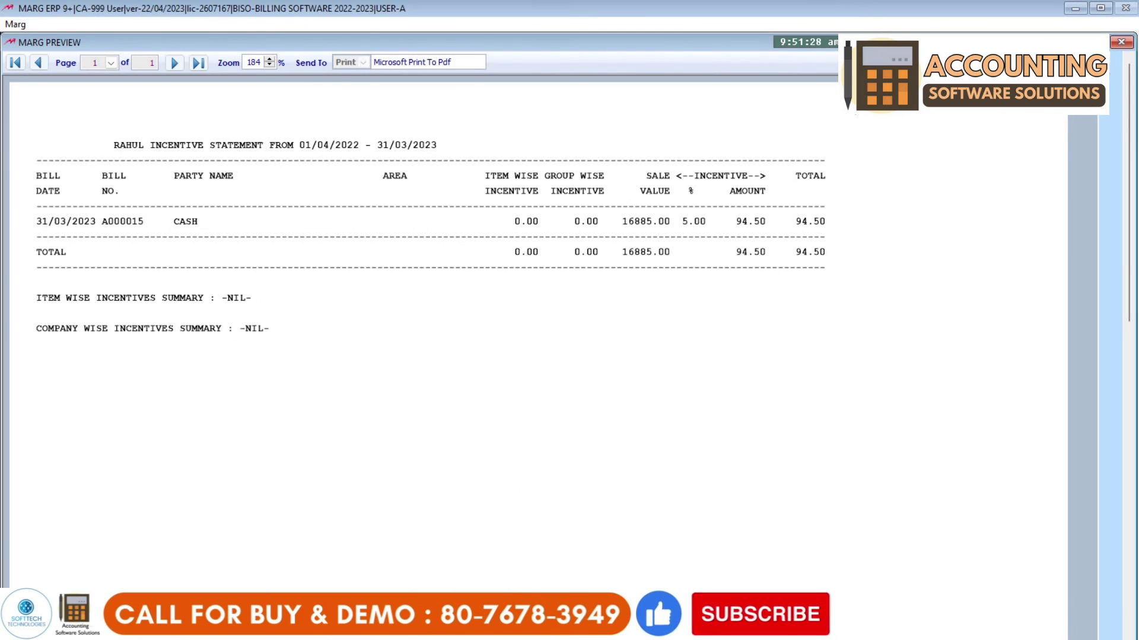
key(Escape)
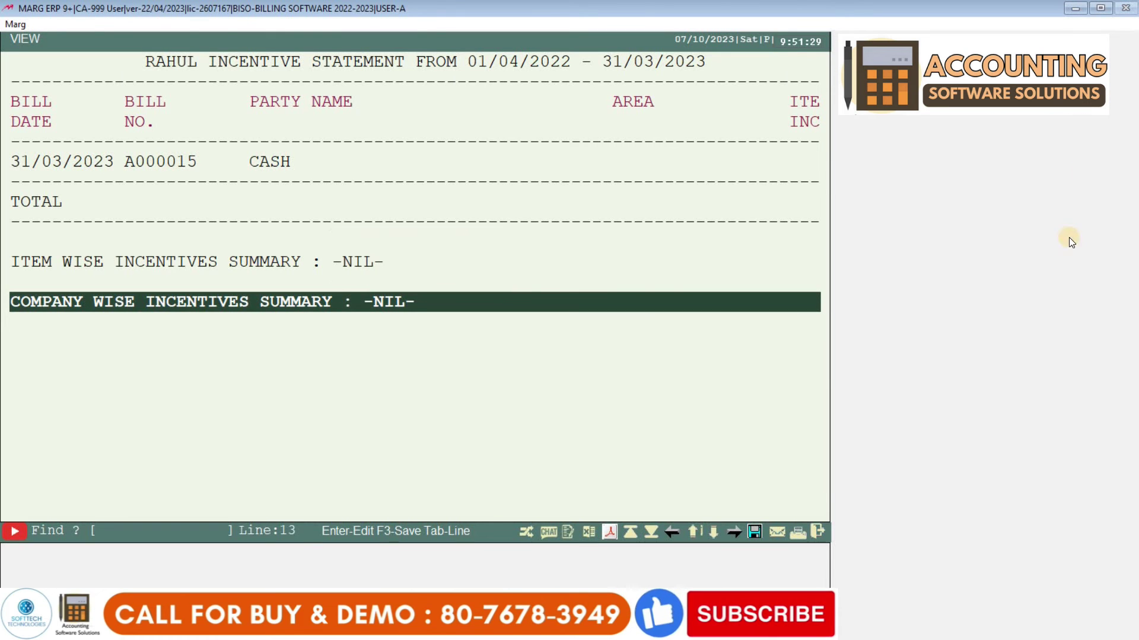
Output the incentive statement in PDF format, cancel saving a copy in the browser, and switch back to Marg ERP.
key(Up)
key(Down)
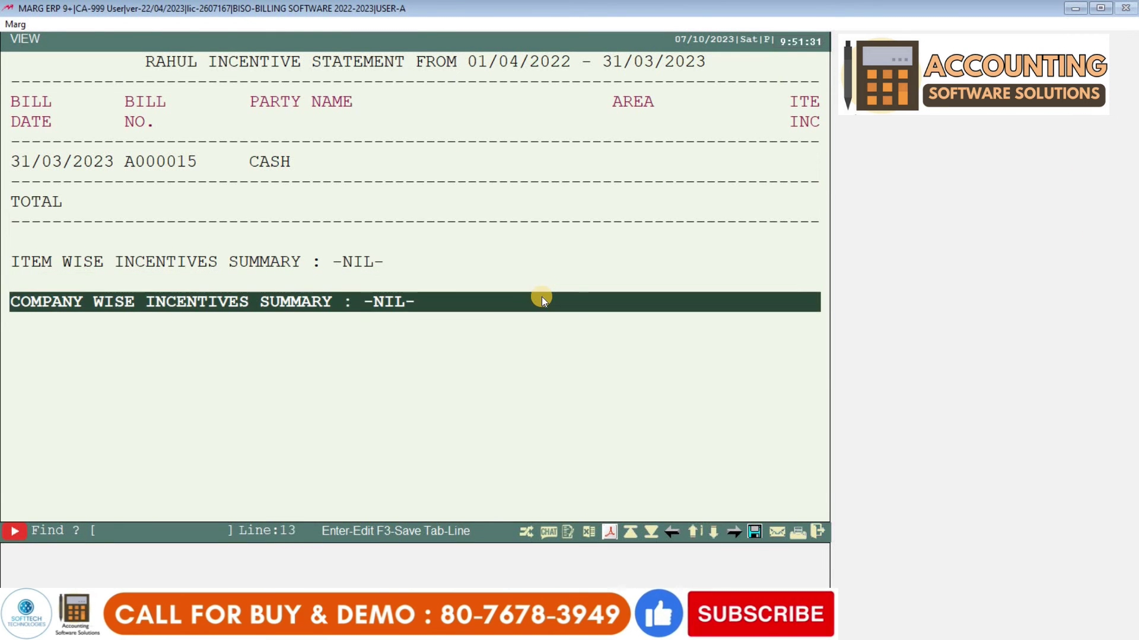
click(610, 533)
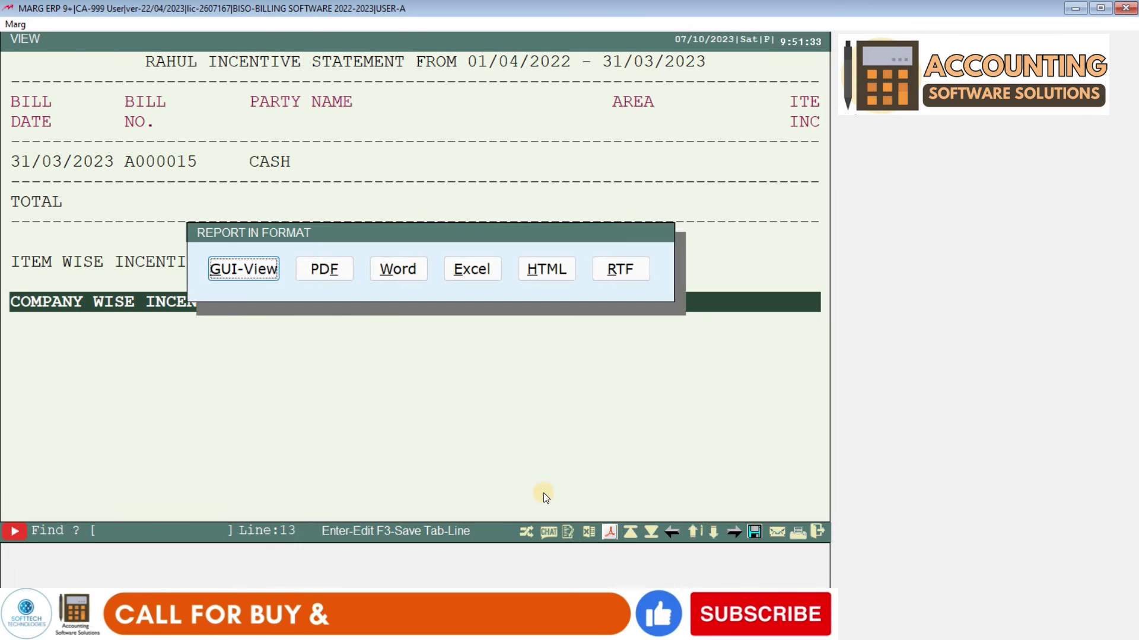
click(342, 268)
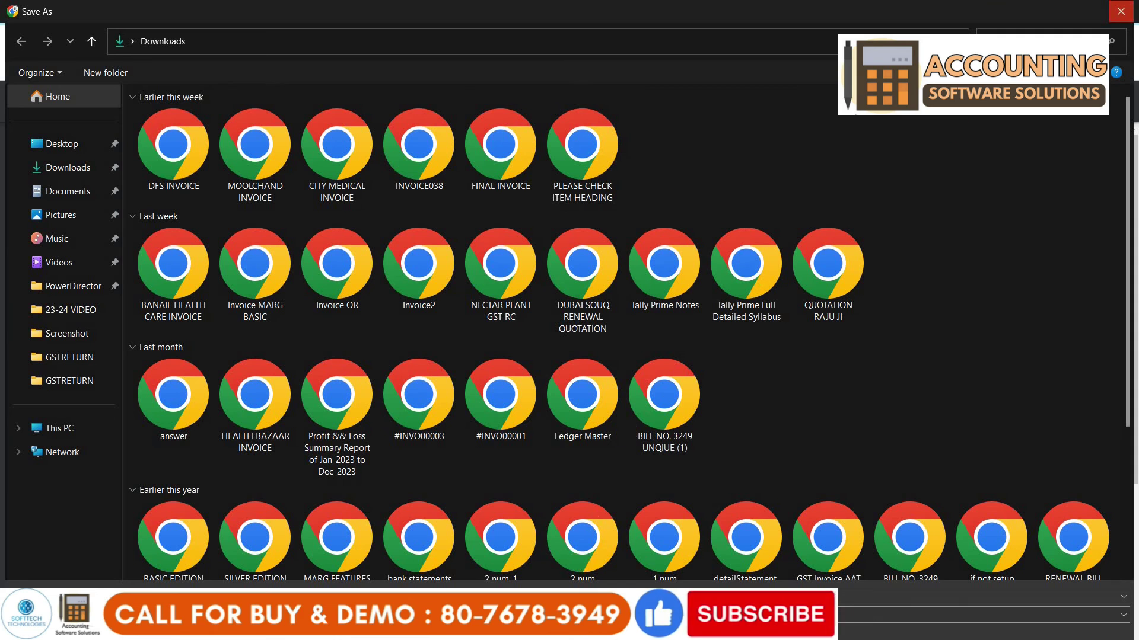
click(1120, 11)
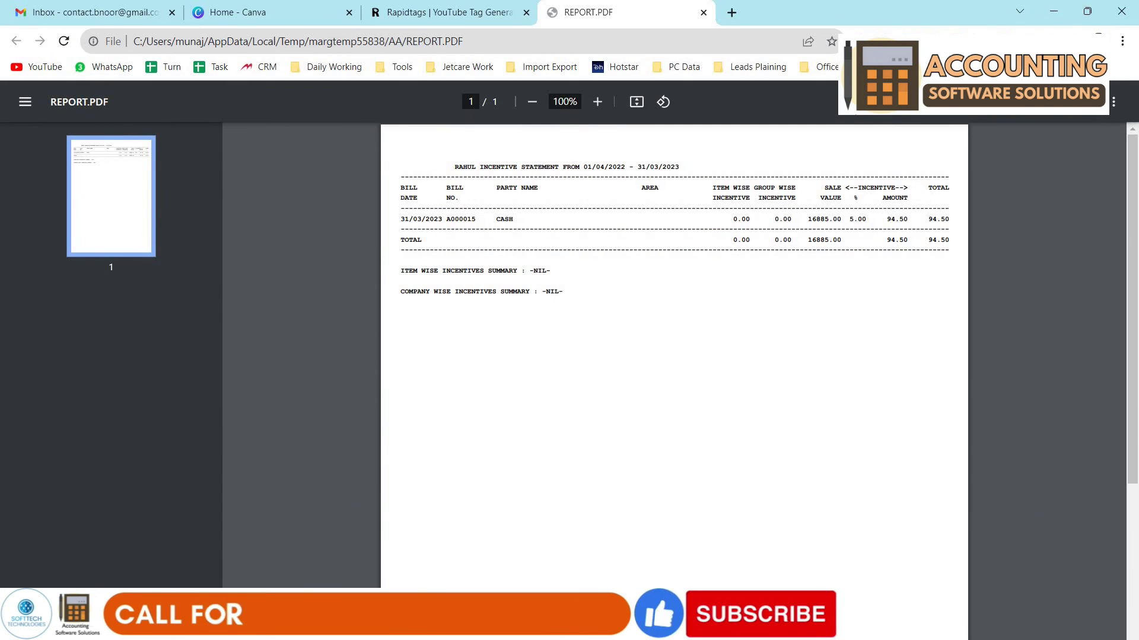
key(alt+Tab)
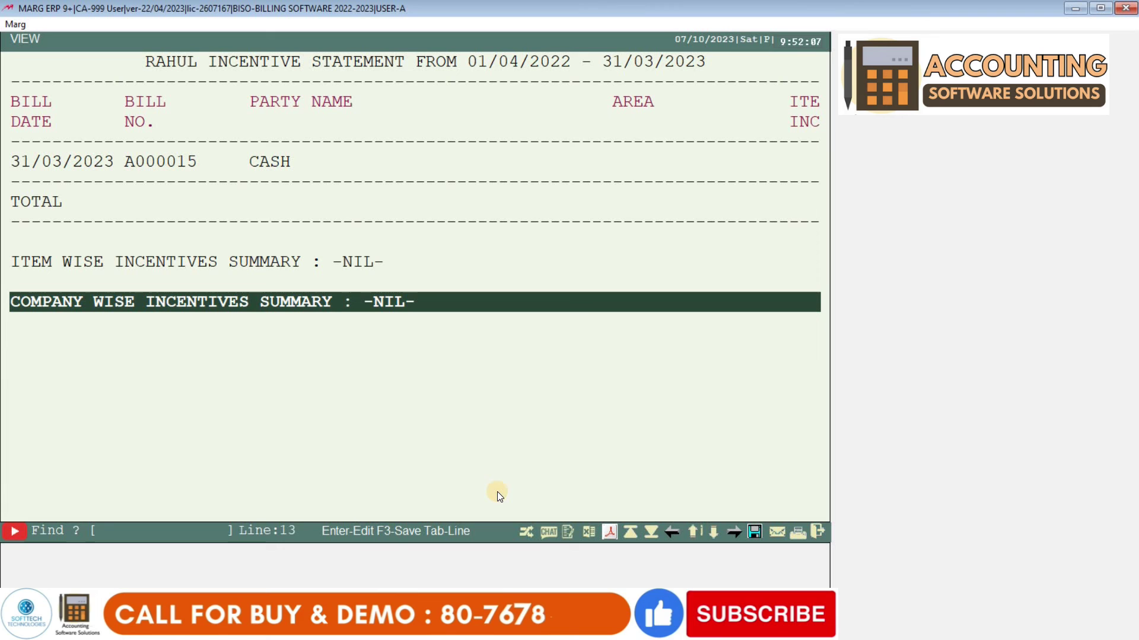
Look over the statement's total and heading rows, and close the incentive statement back to the main screen.
click(449, 217)
click(449, 211)
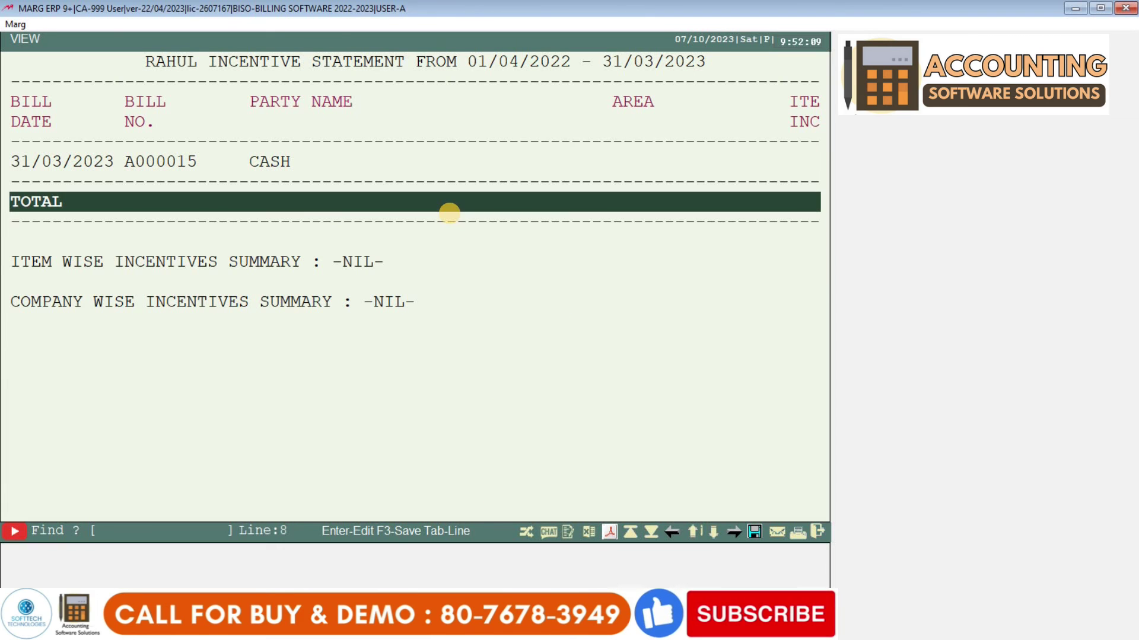
key(Home)
key(Down)
key(Down)
key(Down)
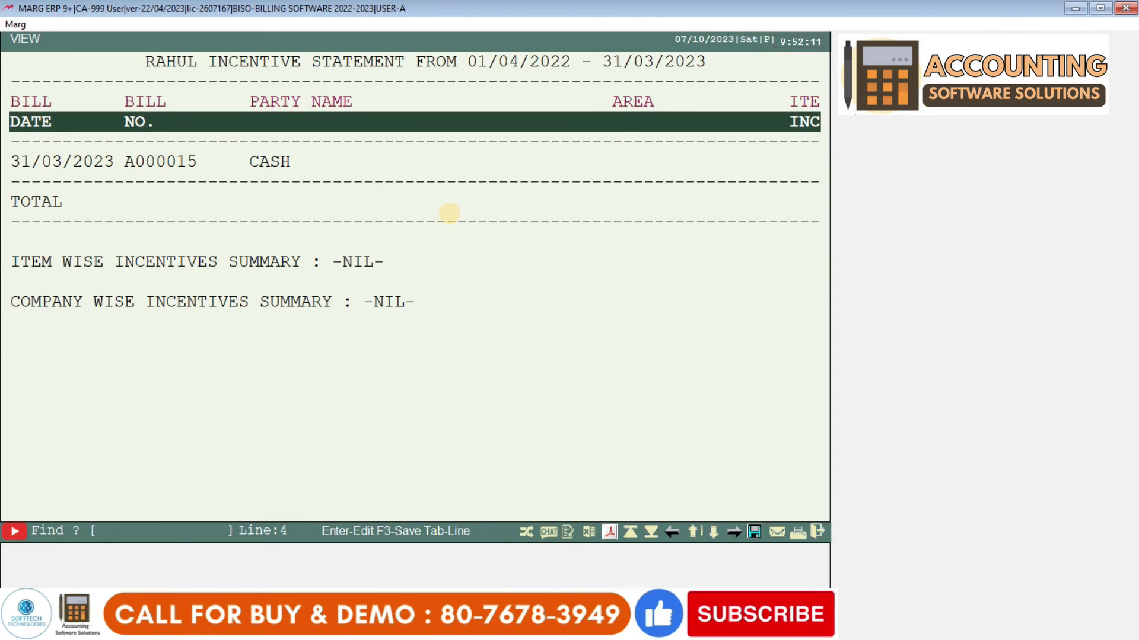
key(Escape)
key(Escape)
key(Escape)
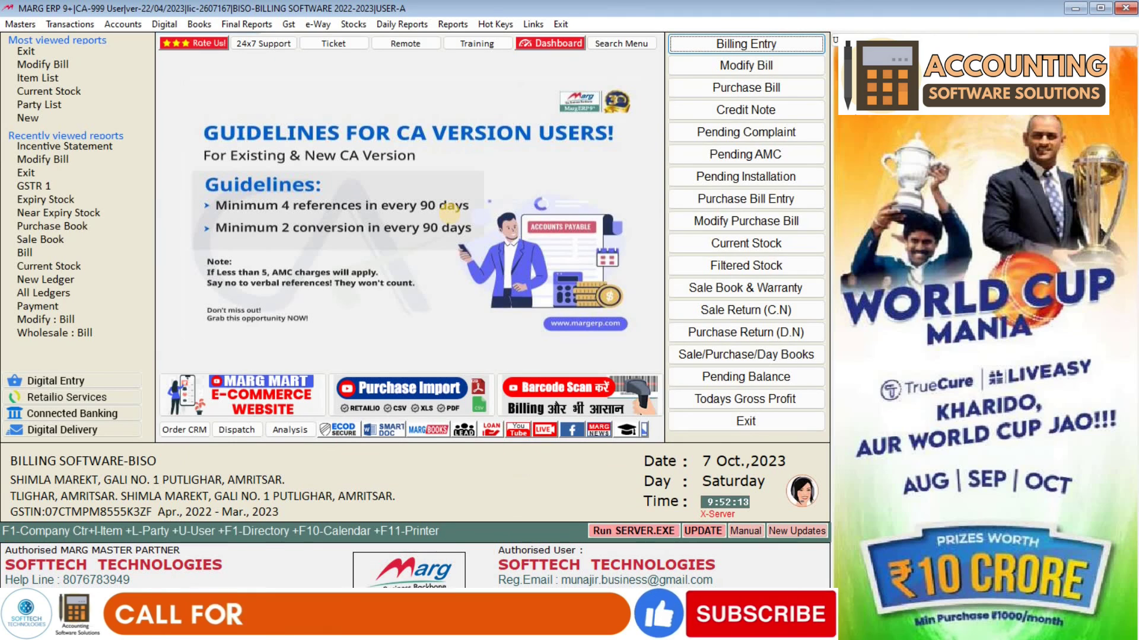